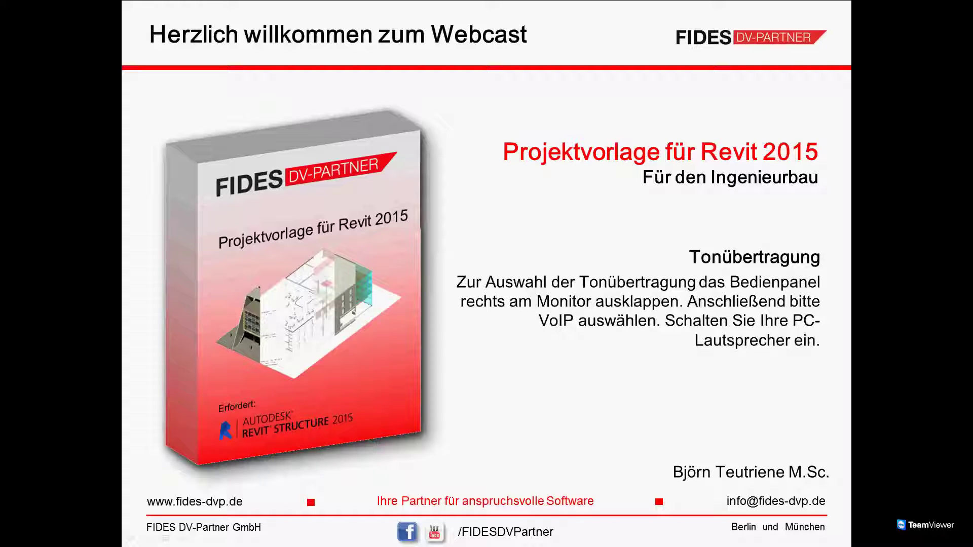
# Advance the slideshow through the Kurzvorstellung, company facts, Kompetenzen and services slides to Motivation.
pyautogui.press('Right')
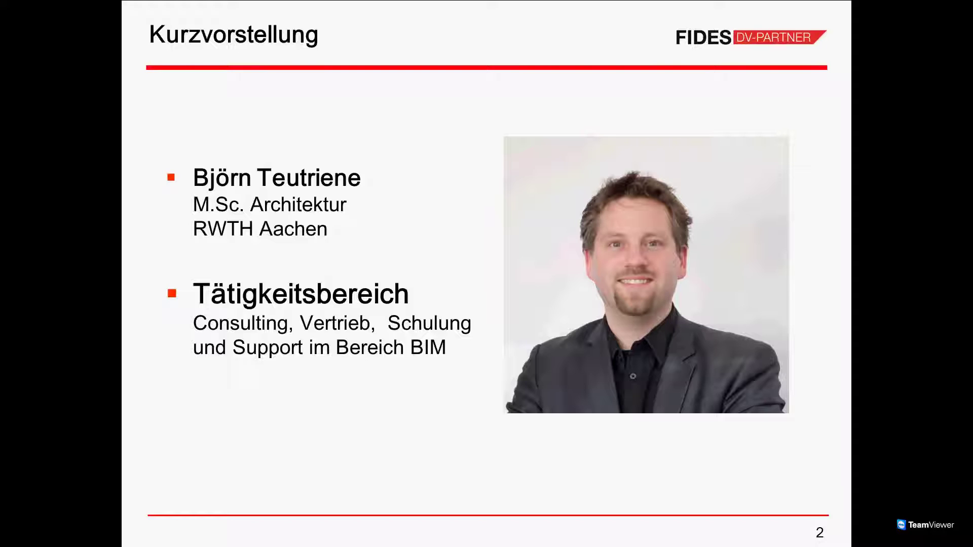
pyautogui.press('Right')
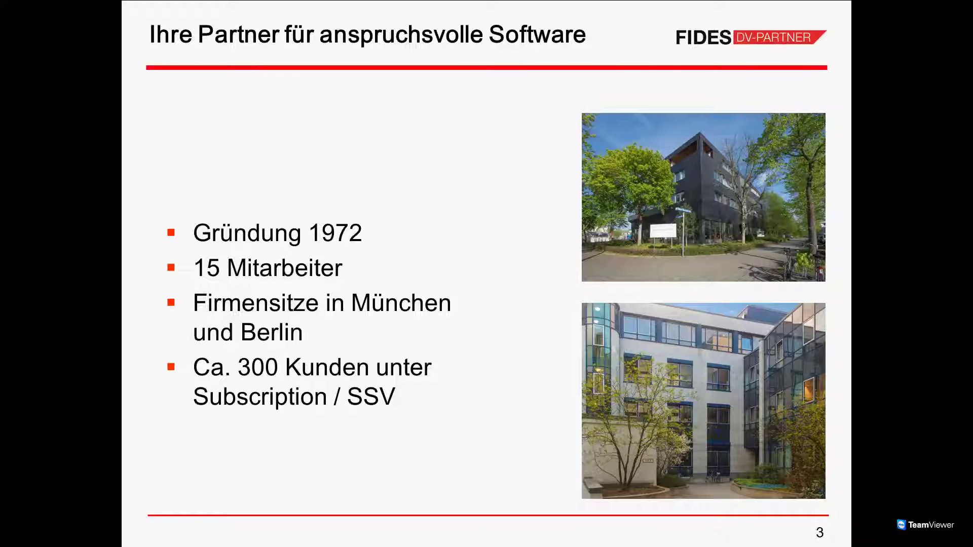
pyautogui.press('Right')
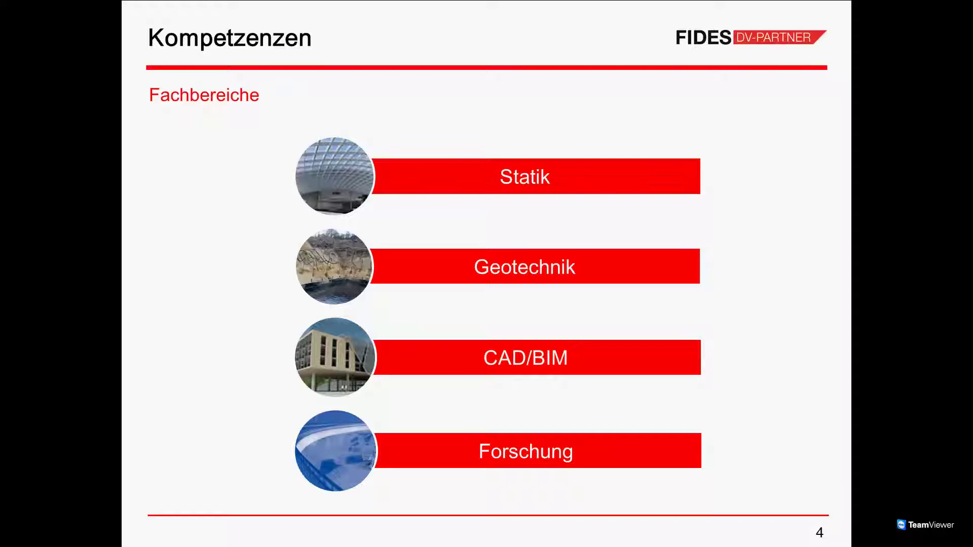
pyautogui.press('Right')
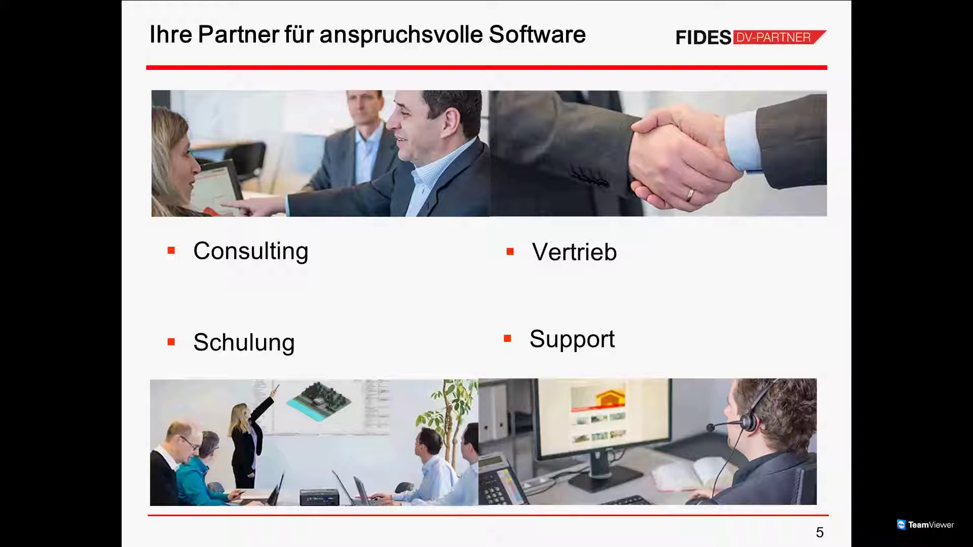
pyautogui.press('Right')
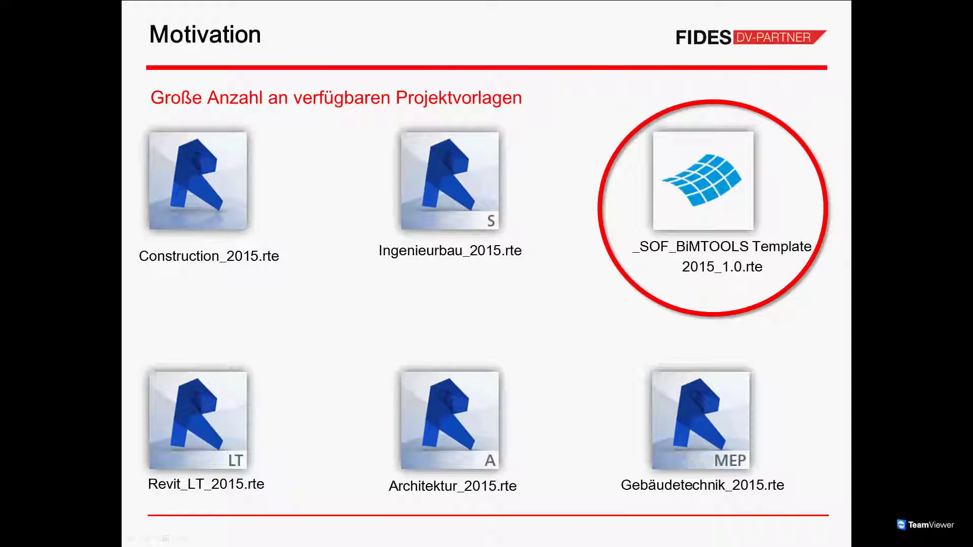
# Advance past the Projektvorlage overview and benefits slides to Notwendige Plug-Ins.
pyautogui.press('Right')
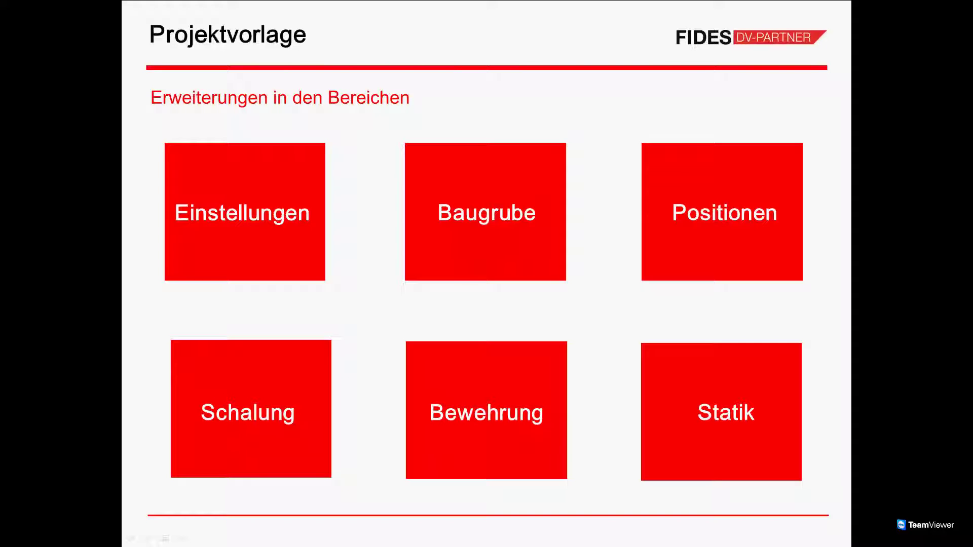
pyautogui.press('Right')
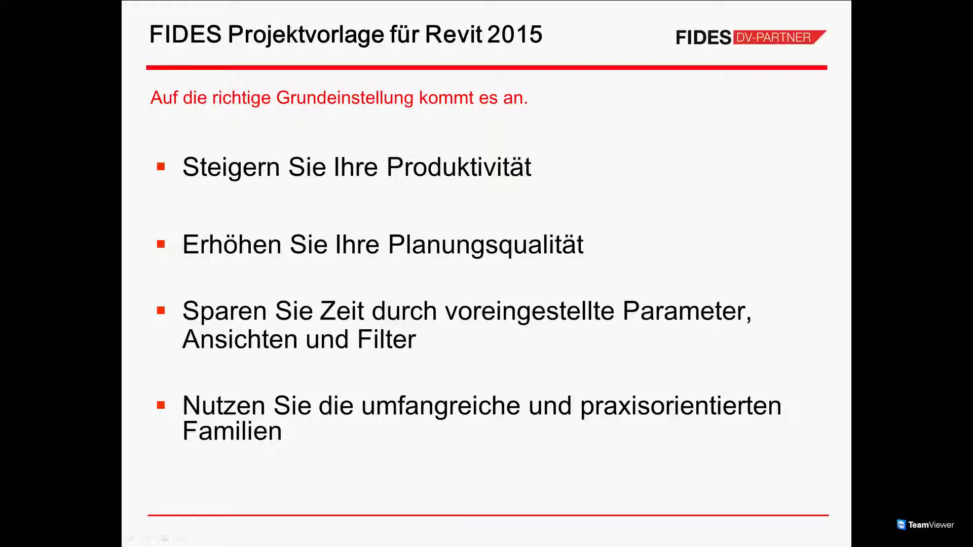
pyautogui.press('Right')
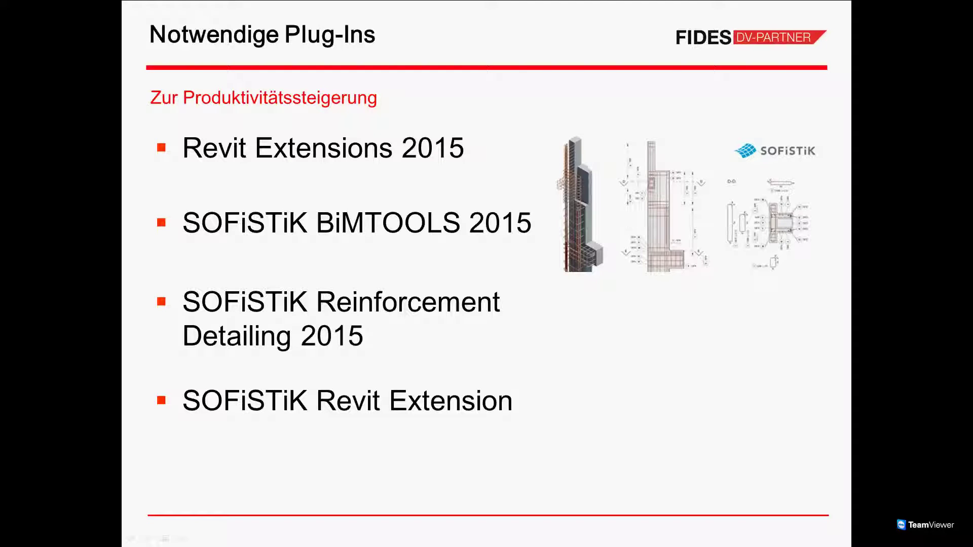
# Advance through the Lieferumfang and Live-Vorführung slides, then switch to Revit 2015.
pyautogui.press('Right')
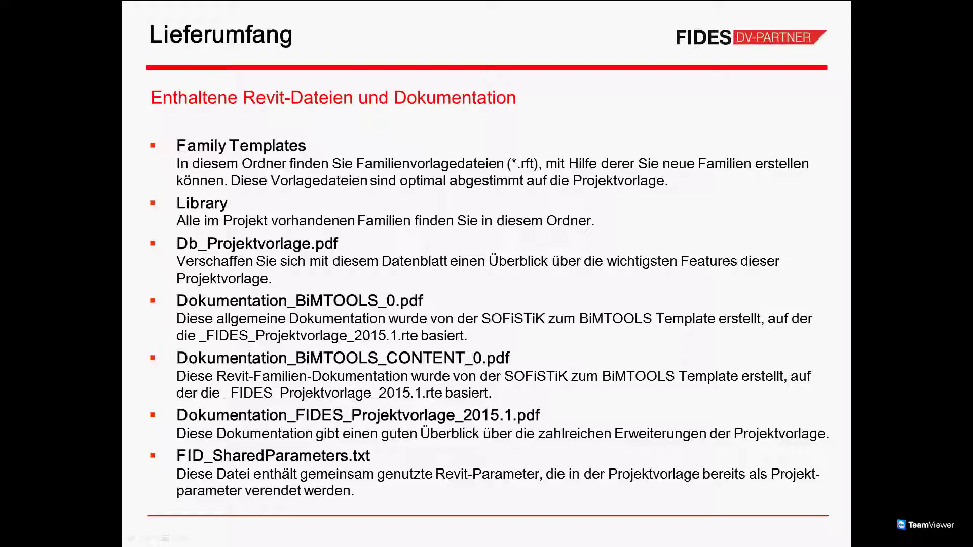
pyautogui.press('Right')
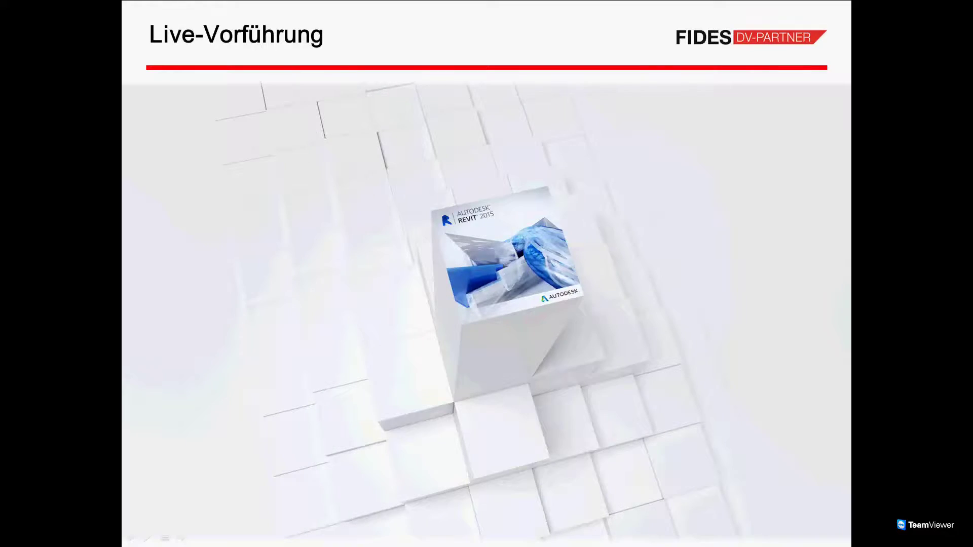
pyautogui.hotkey('alt', 'Tab')
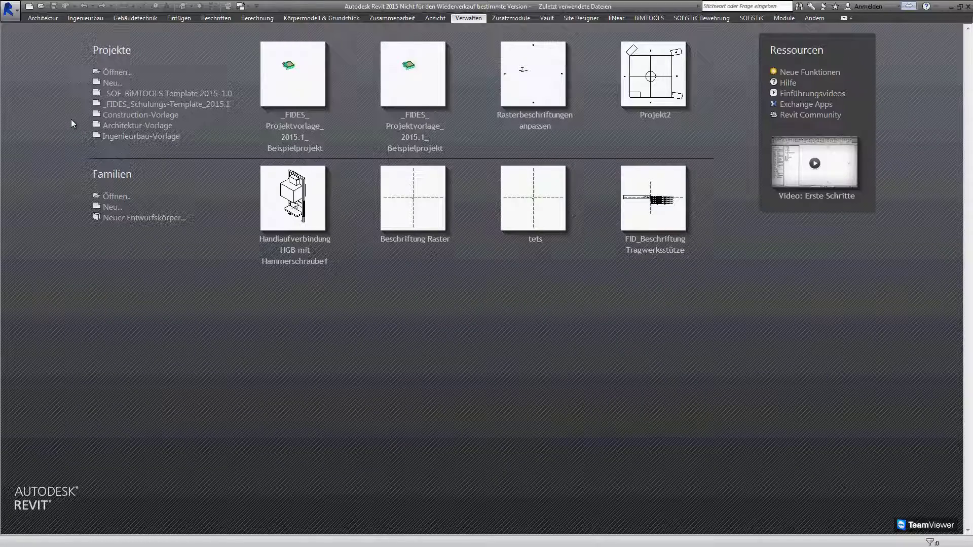
# In Revit Optionen > Verzeichnisse, start adding a new project template file.
pyautogui.click(15, 13)
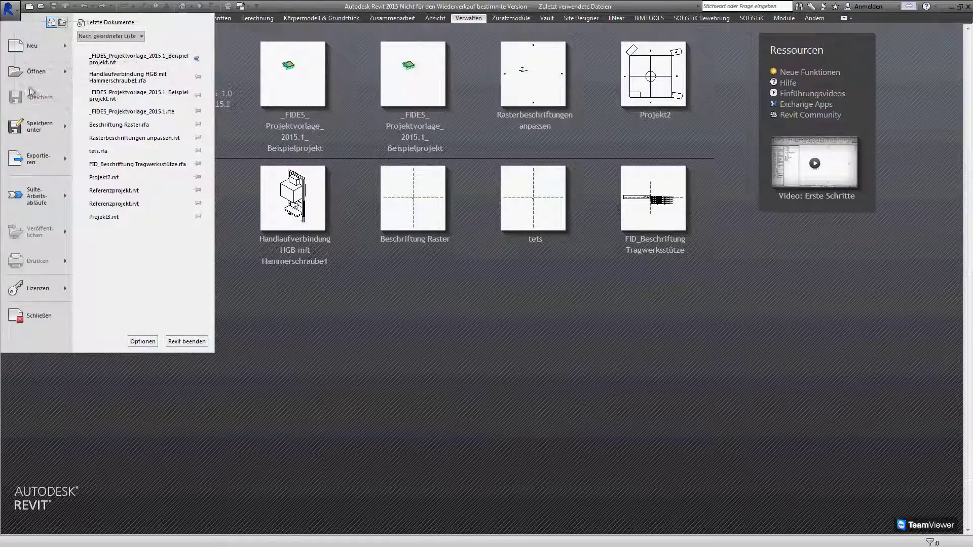
pyautogui.click(143, 341)
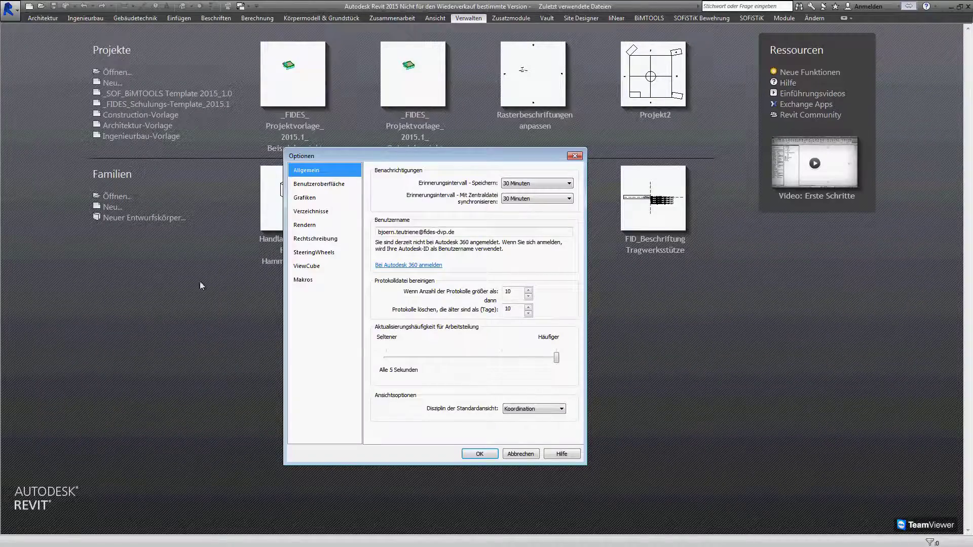
pyautogui.click(307, 215)
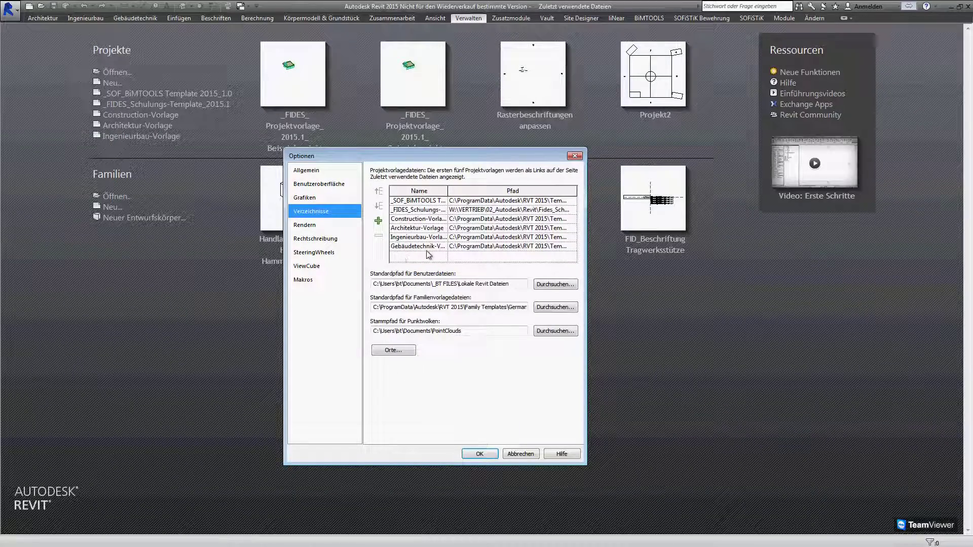
pyautogui.click(379, 224)
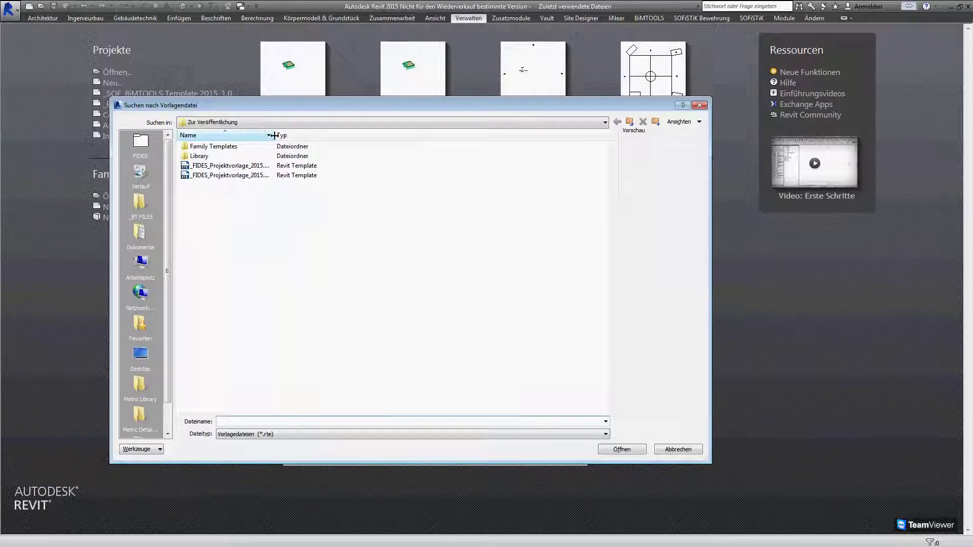
# Add _FIDES_Projektvorlage_2015.1_.rte as a project template, move it to the top, and confirm.
pyautogui.moveTo(274, 135); pyautogui.dragTo(358, 136)
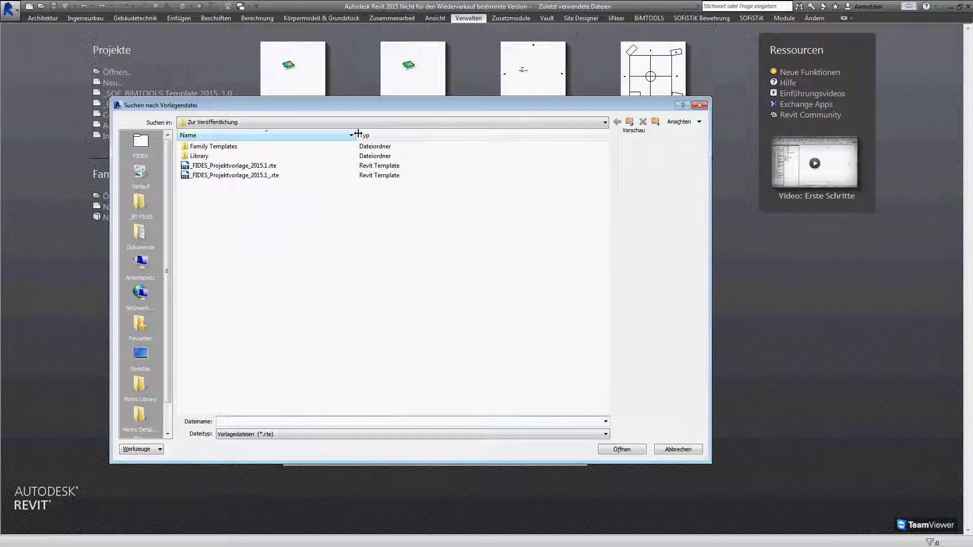
pyautogui.click(223, 178)
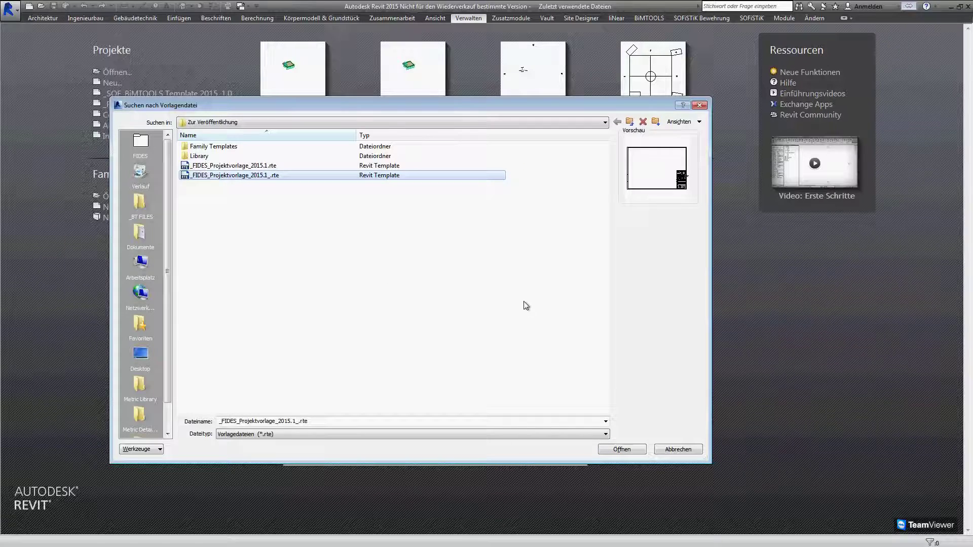
pyautogui.click(622, 450)
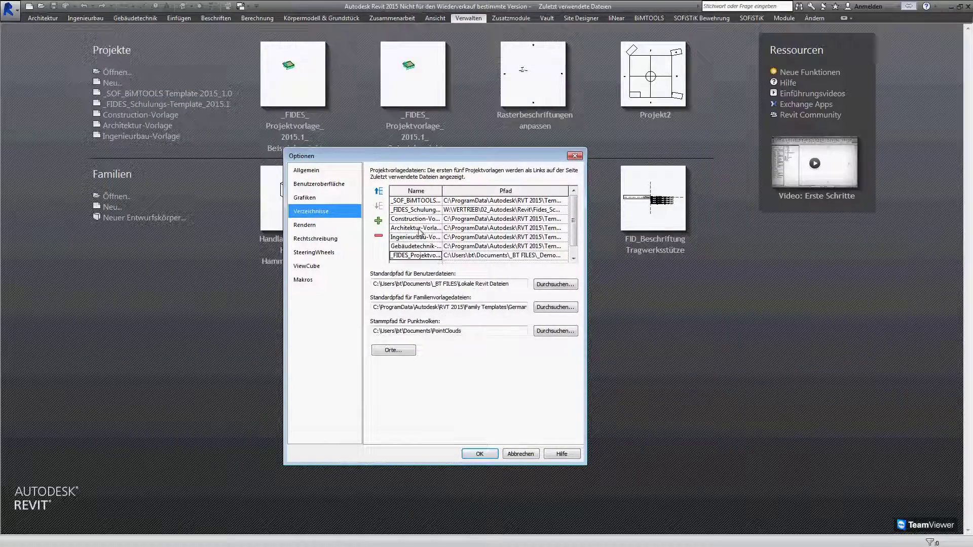
pyautogui.click(380, 193)
pyautogui.click(380, 192)
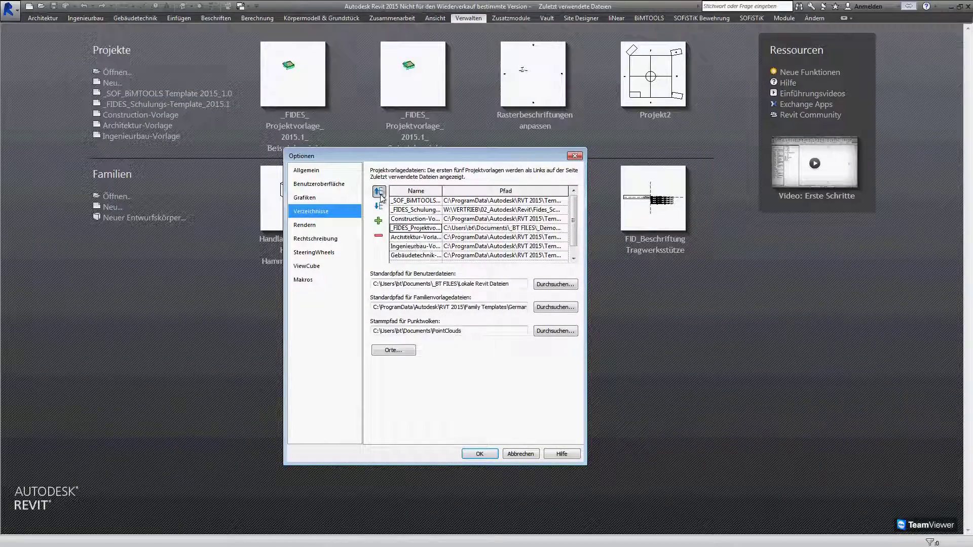
pyautogui.click(379, 193)
pyautogui.click(379, 192)
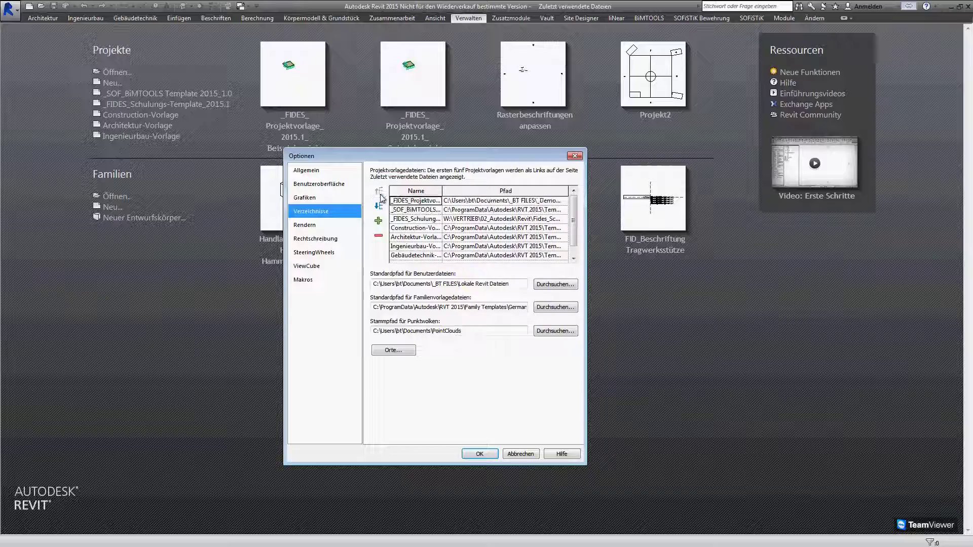
pyautogui.click(479, 454)
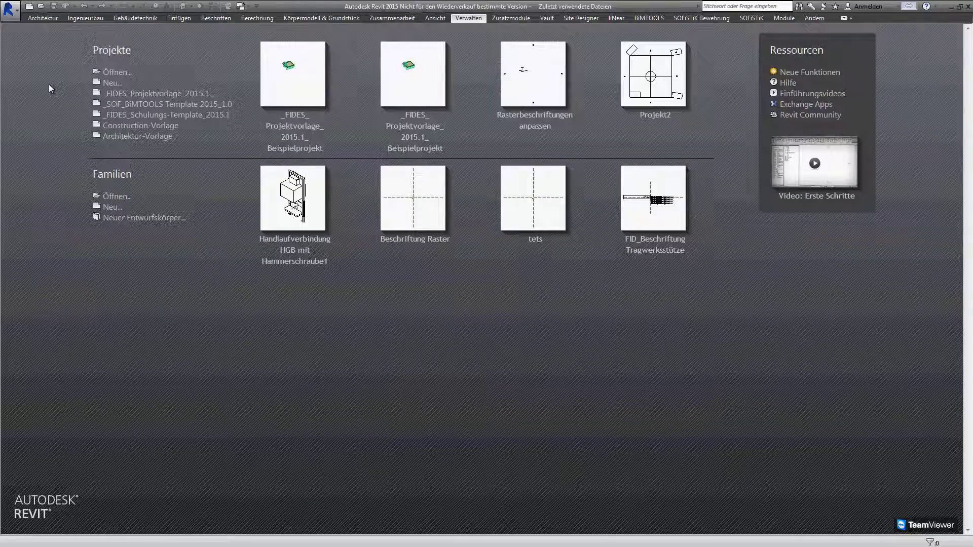
pyautogui.click(9, 9)
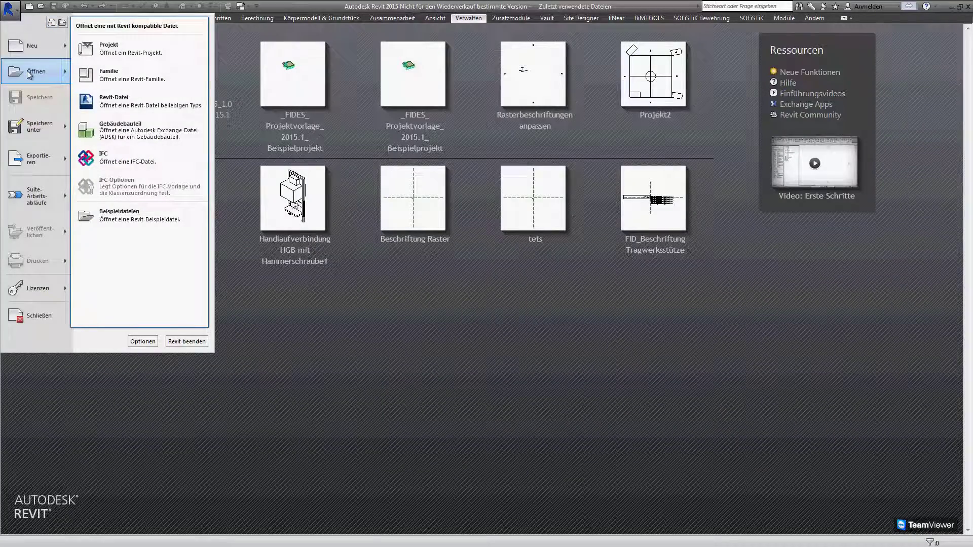
pyautogui.moveTo(35, 46)
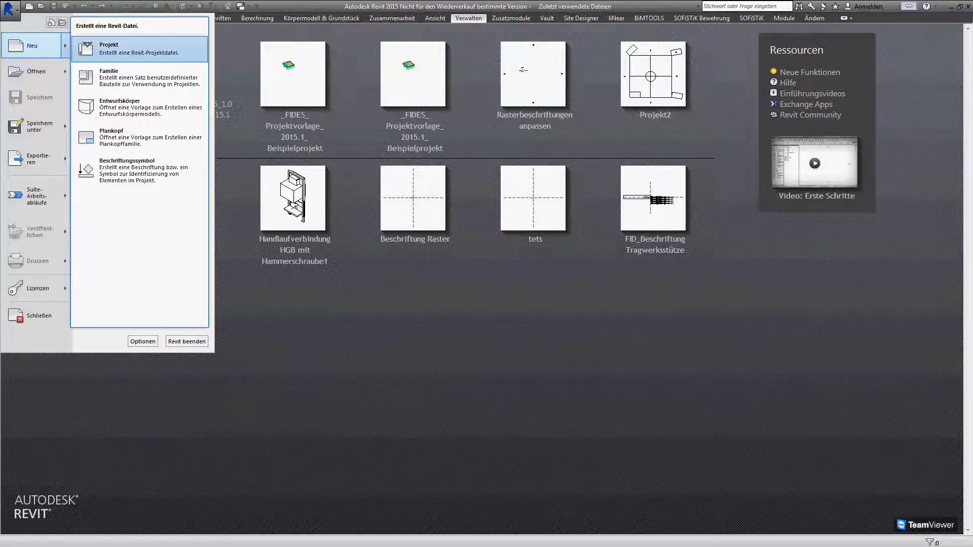
# Create a new Projektvorlage based on the _FIDES_Projektvorlage_2015.1_ template file.
pyautogui.click(134, 49)
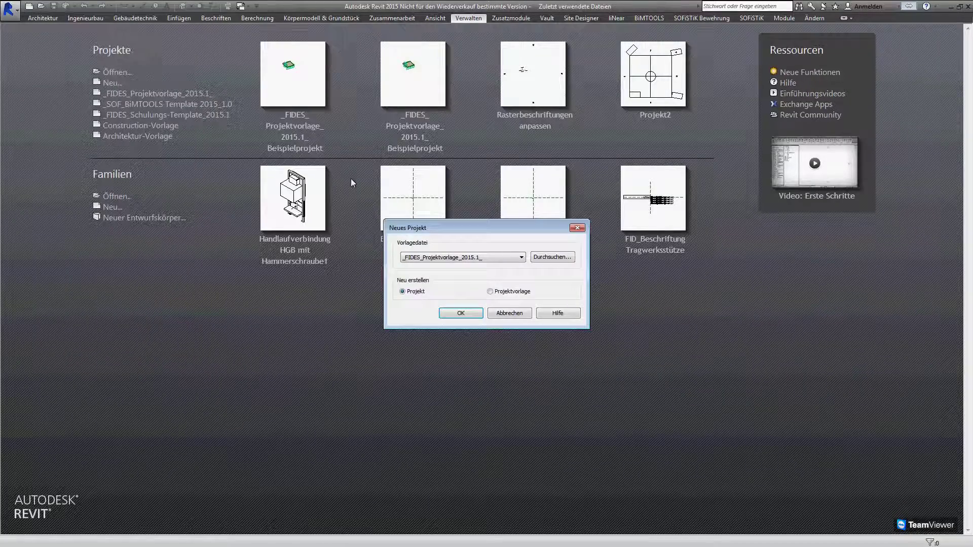
pyautogui.click(479, 258)
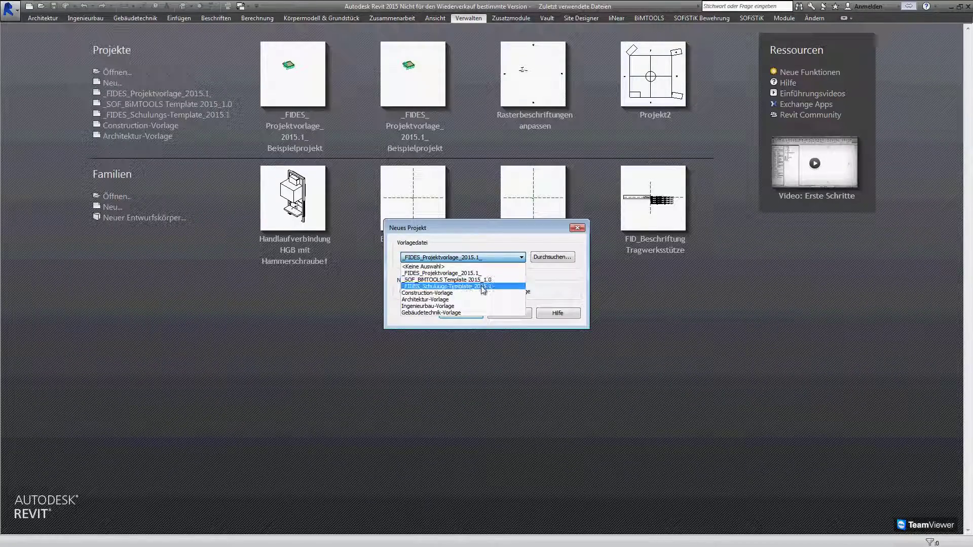
pyautogui.click(484, 273)
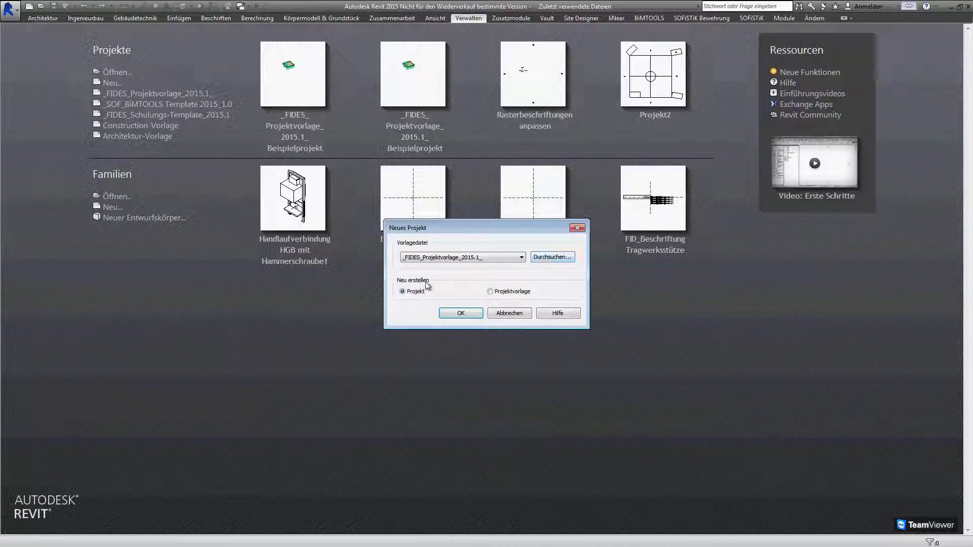
pyautogui.click(508, 293)
pyautogui.click(468, 312)
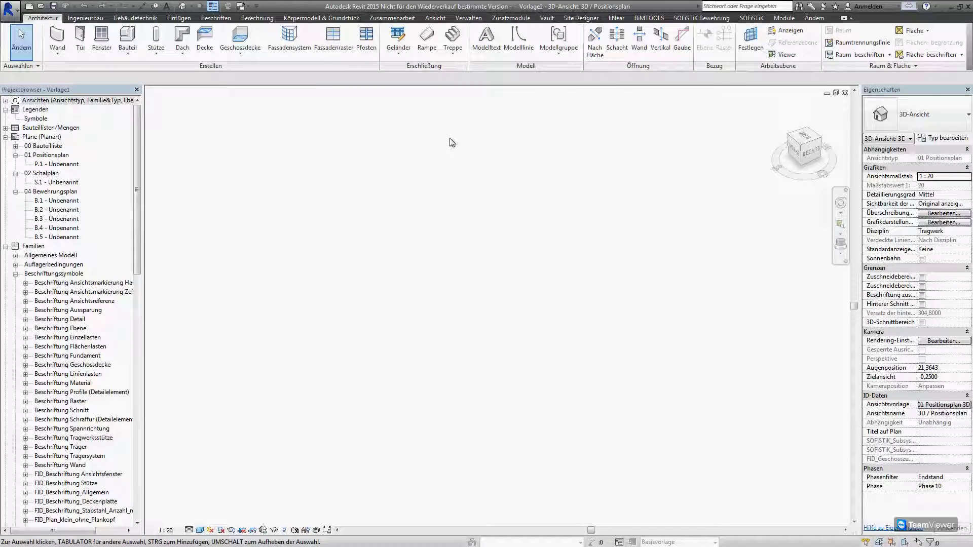
# Switch to the Verwalten ribbon tab once Vorlage1 has opened.
pyautogui.click(470, 18)
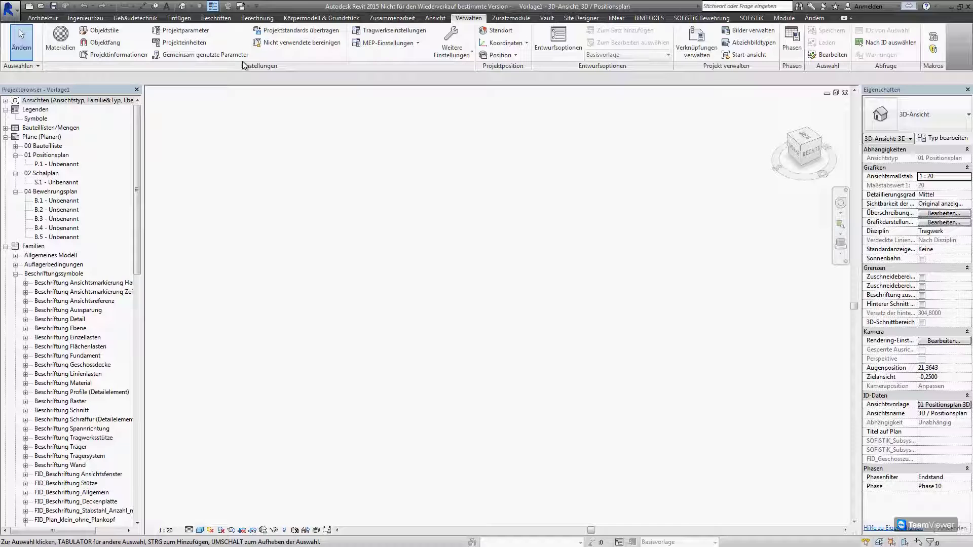
# Load FID_SharedParameters.txt from the Desktop as the shared parameter file.
pyautogui.click(202, 54)
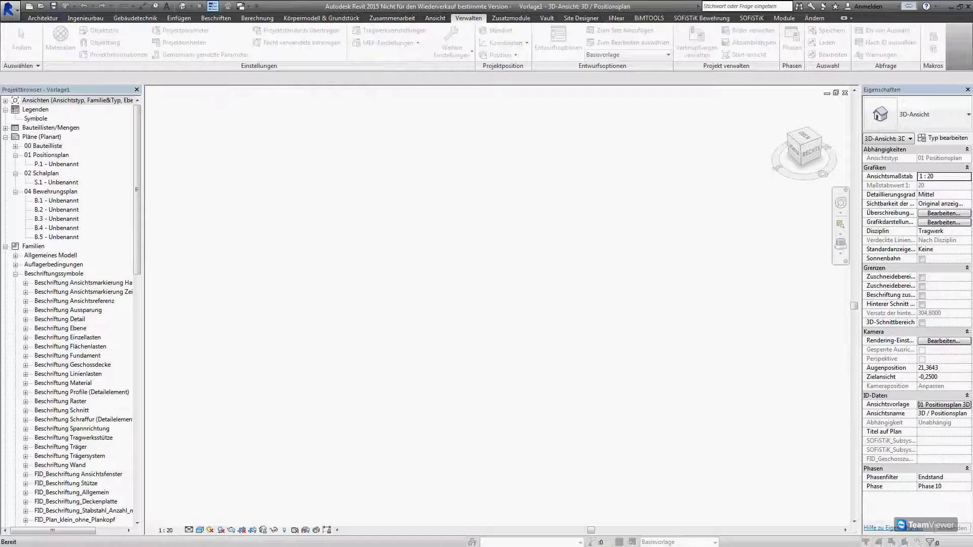
pyautogui.moveTo(254, 188); pyautogui.dragTo(445, 195)
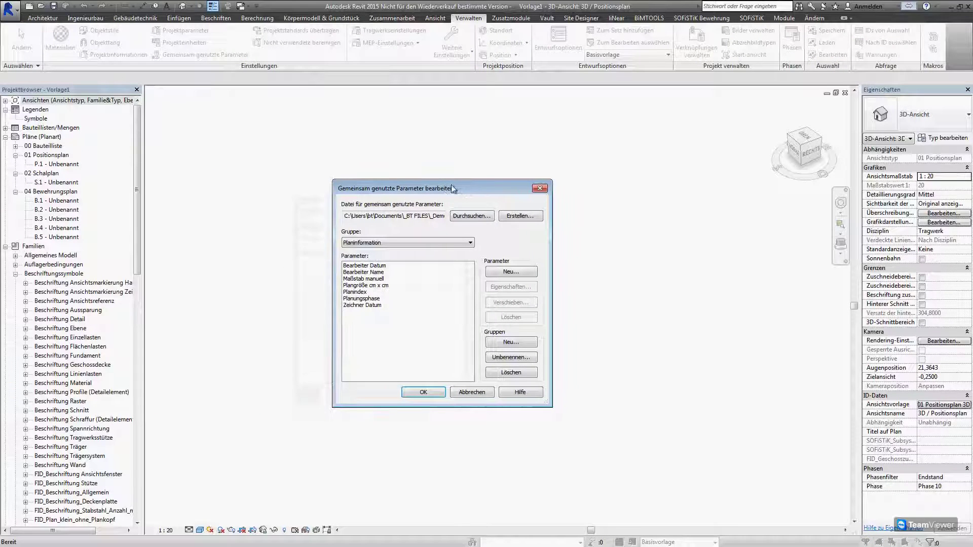
pyautogui.click(462, 217)
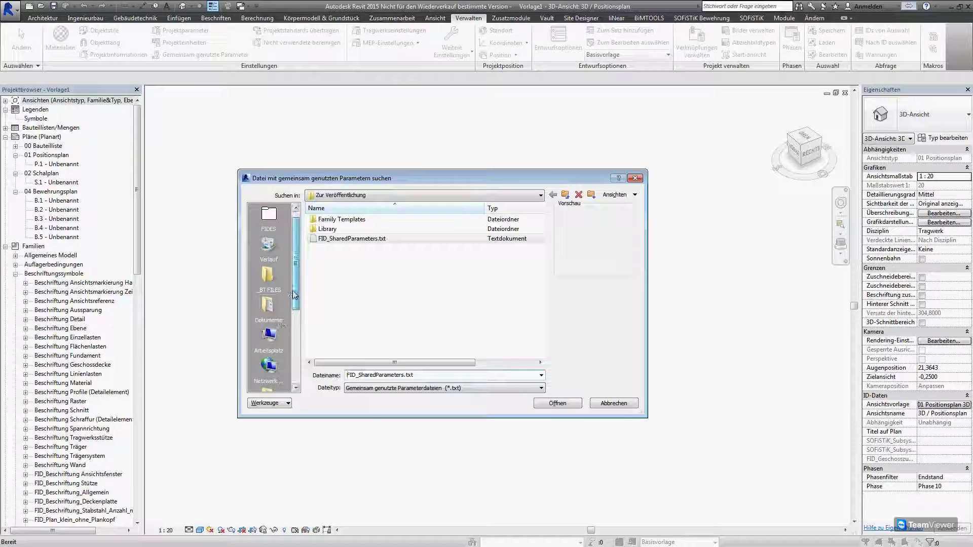
pyautogui.moveTo(293, 288); pyautogui.dragTo(293, 333)
pyautogui.click(269, 335)
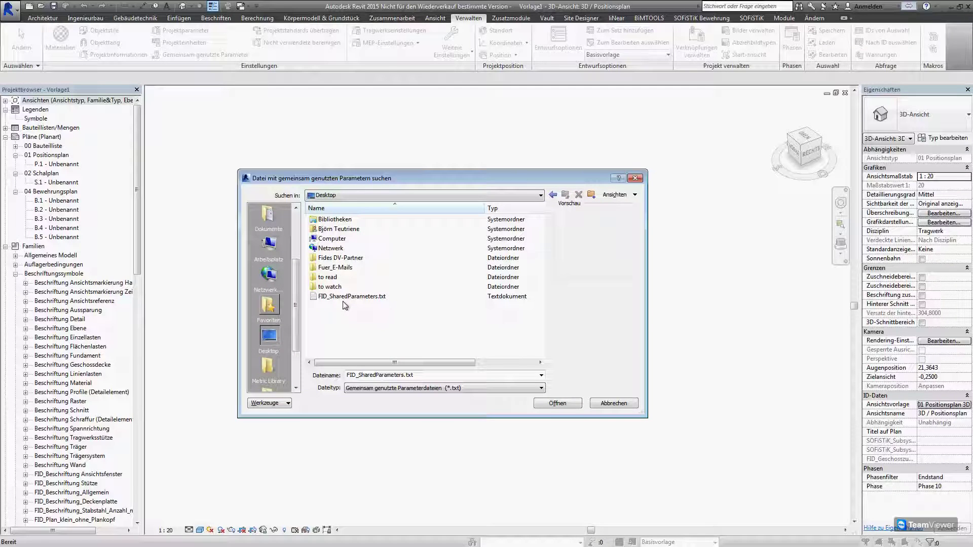
pyautogui.click(557, 403)
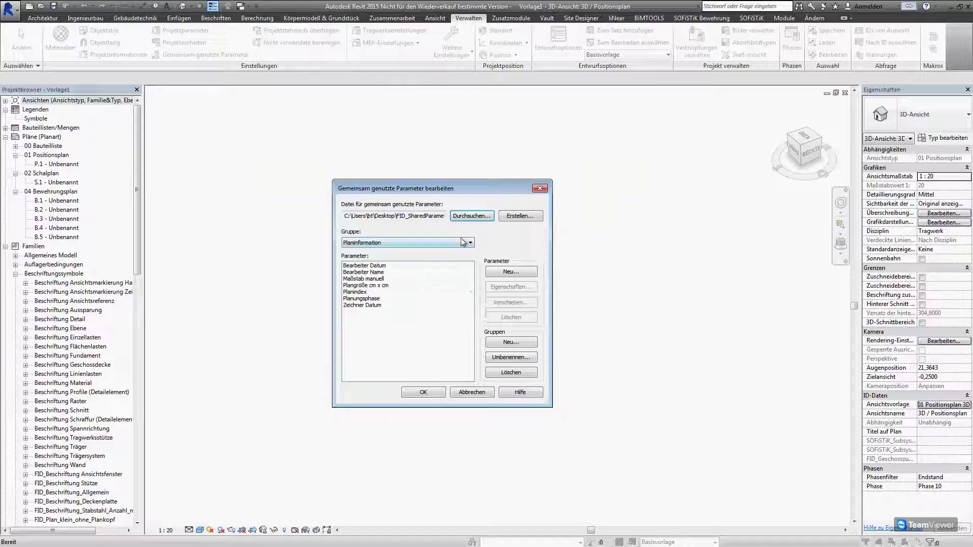
# Review the Projektinformation, Stahlbetonbauteile and Verpressanker parameter groups, then close the editor.
pyautogui.click(457, 243)
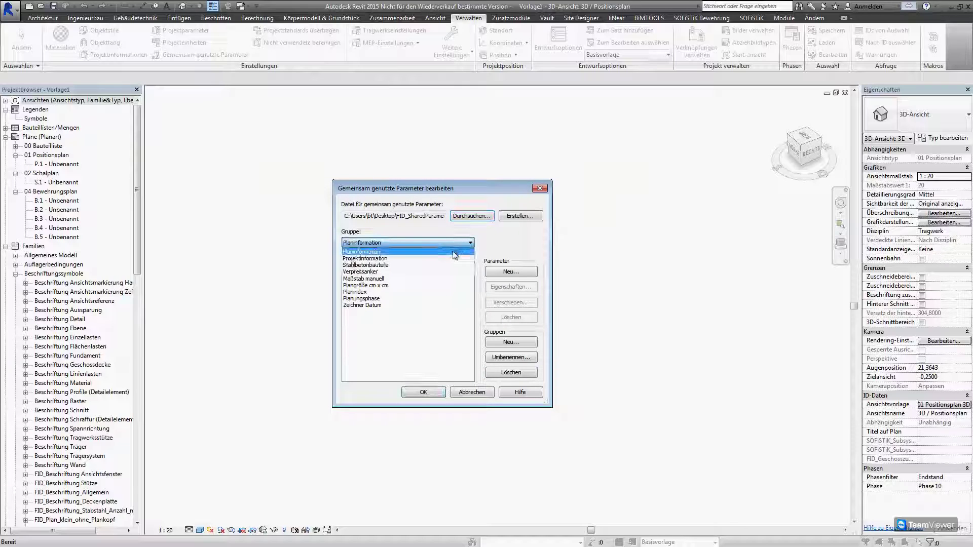
pyautogui.click(451, 260)
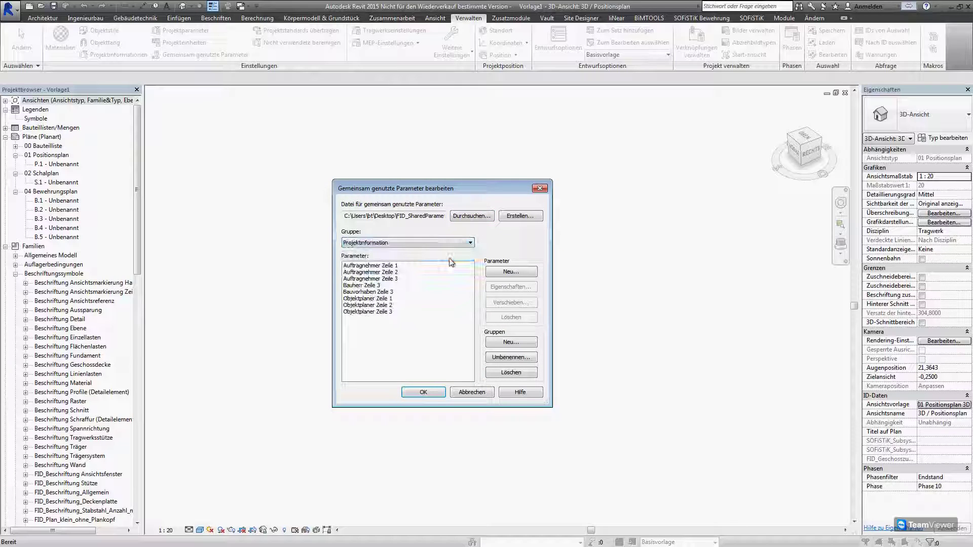
pyautogui.click(400, 244)
pyautogui.click(401, 266)
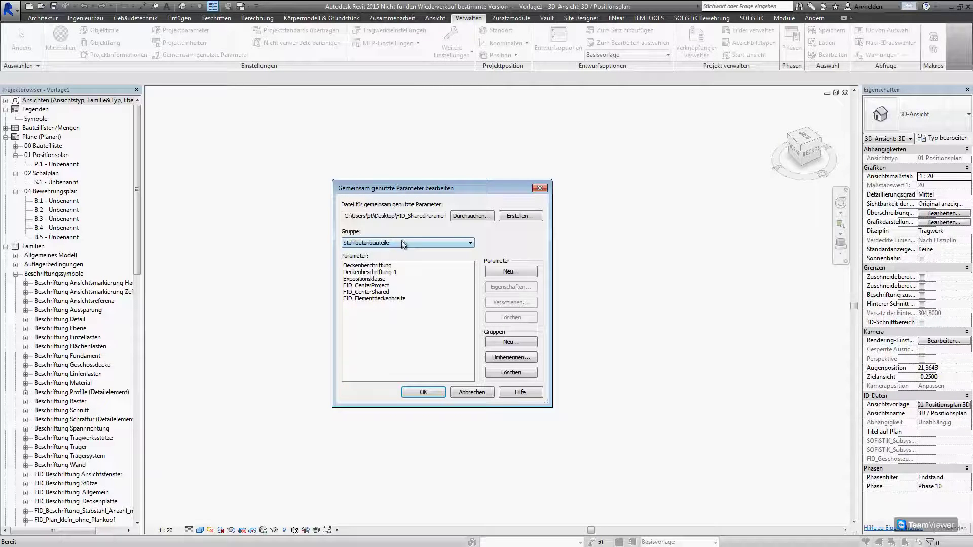
pyautogui.click(388, 279)
pyautogui.click(399, 244)
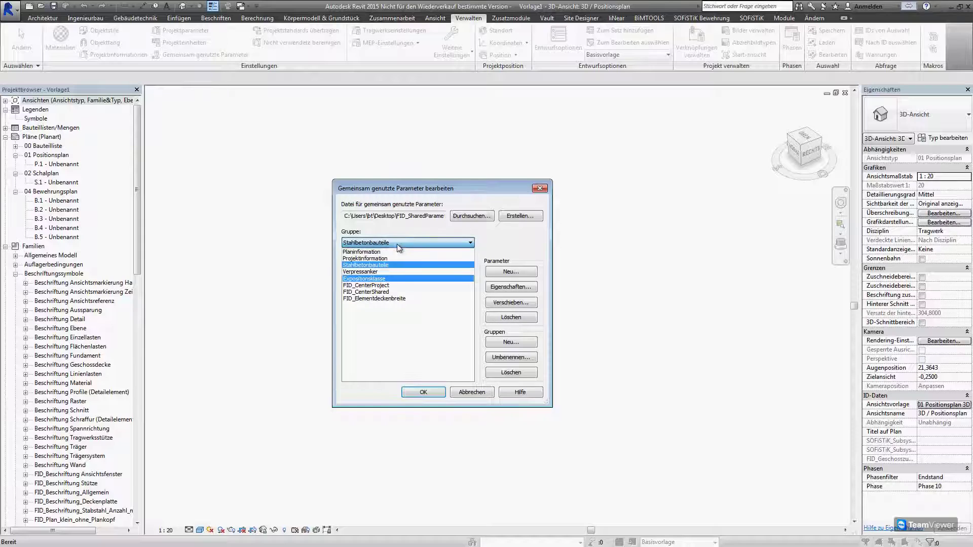
pyautogui.click(394, 265)
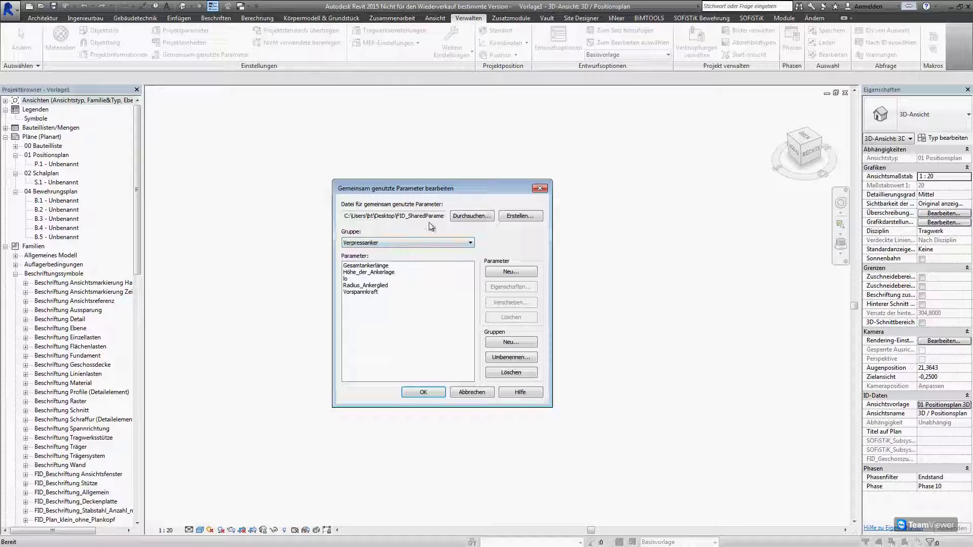
pyautogui.click(425, 391)
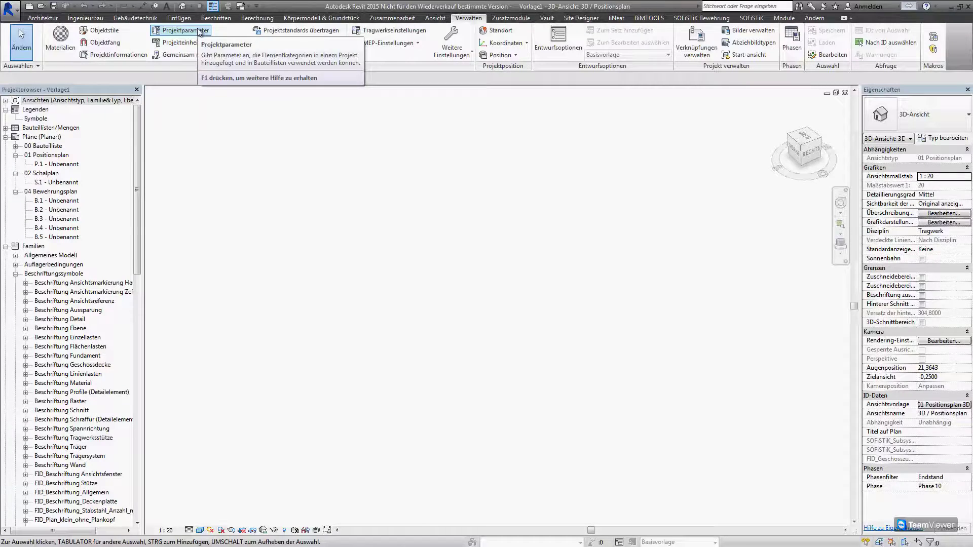
# Open Project Parameters and scroll its list from Ansichtstyp down to the SOFiSTiK entries.
pyautogui.click(198, 32)
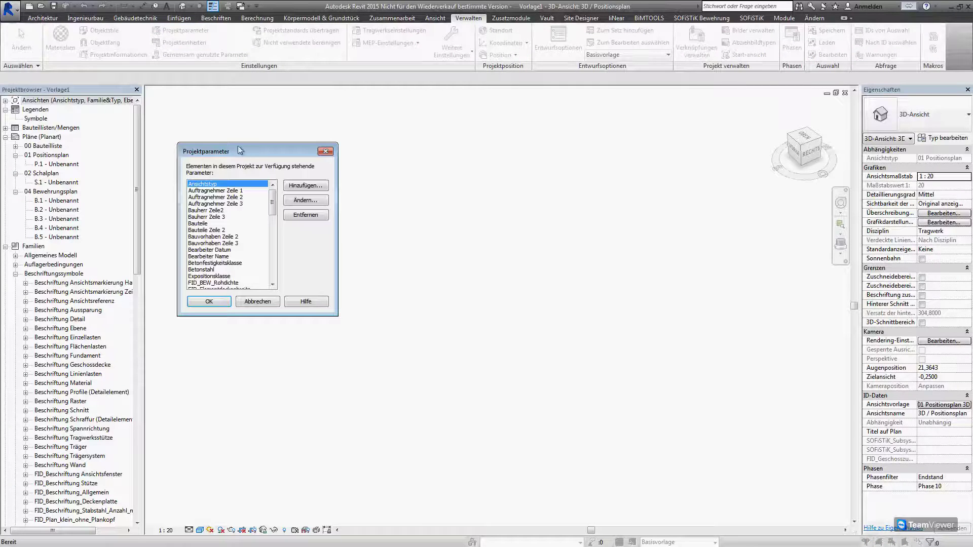
pyautogui.moveTo(241, 151); pyautogui.dragTo(272, 138)
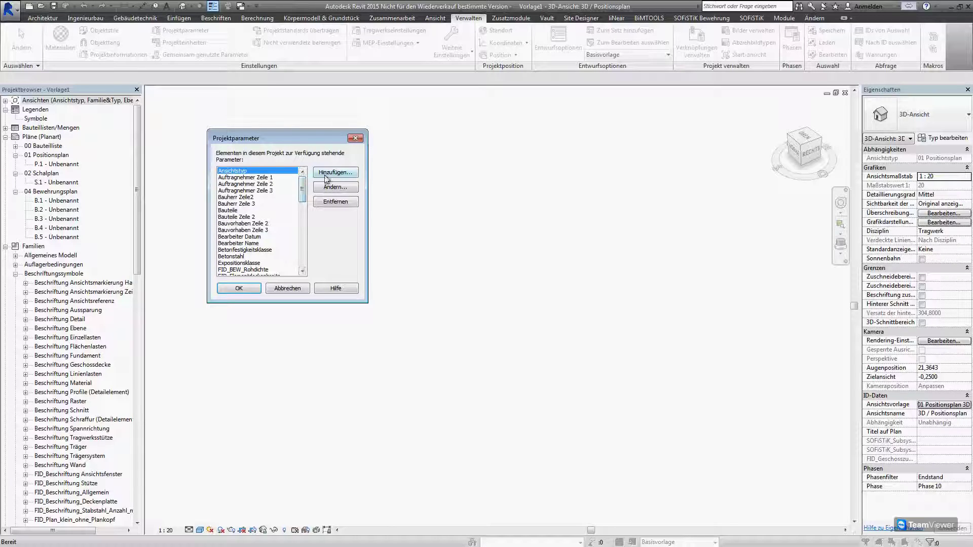
pyautogui.moveTo(302, 188); pyautogui.dragTo(302, 246)
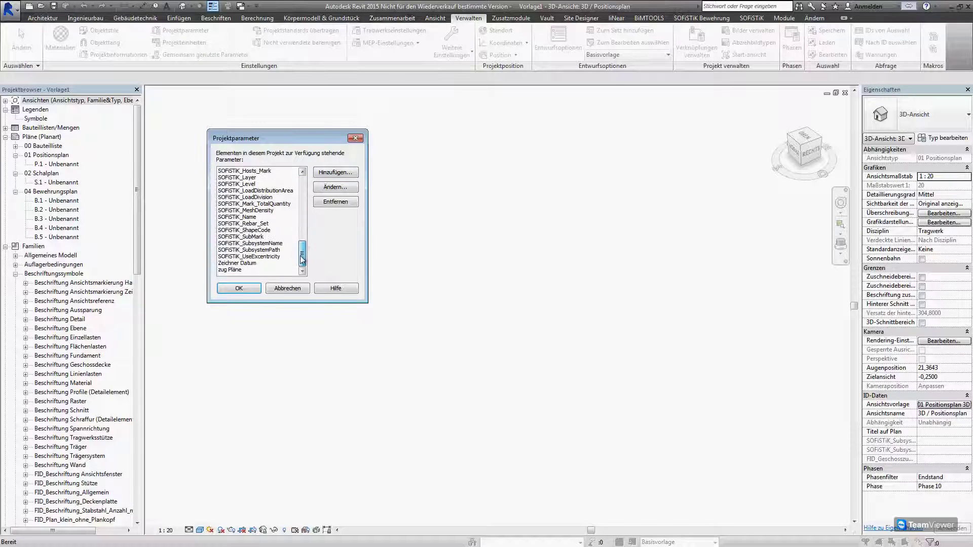
pyautogui.moveTo(303, 246); pyautogui.dragTo(303, 188)
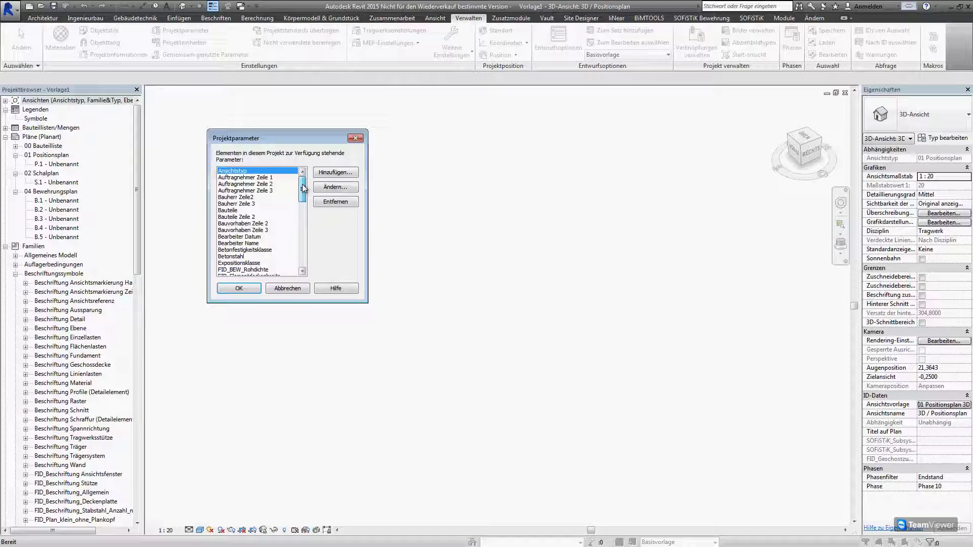
# Add a project parameter using the shared Planungsphase parameter from the Planinformation group.
pyautogui.click(334, 172)
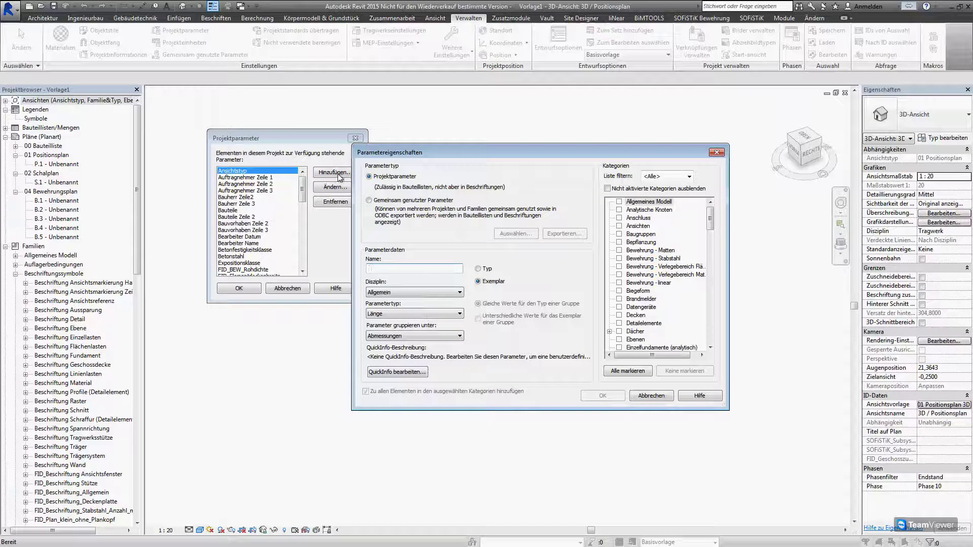
pyautogui.click(370, 201)
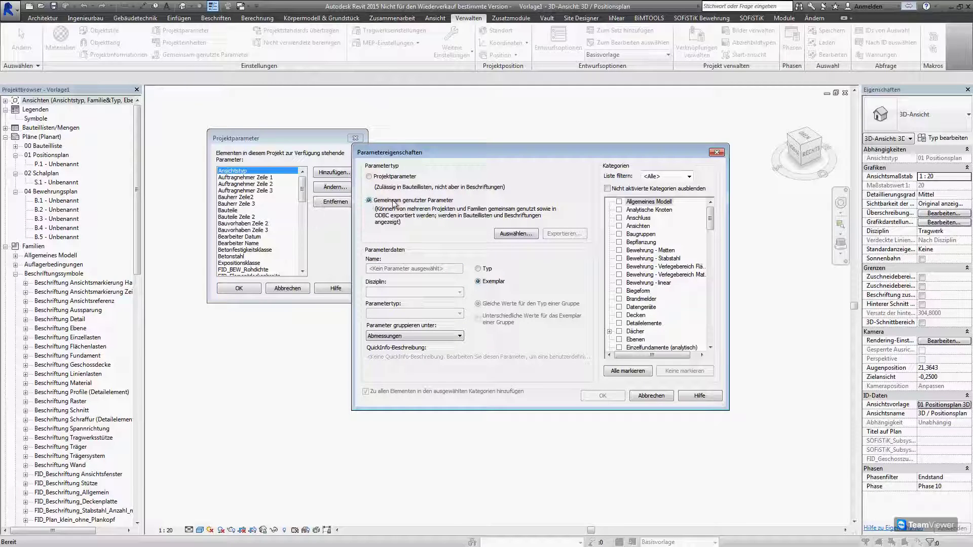
pyautogui.click(516, 234)
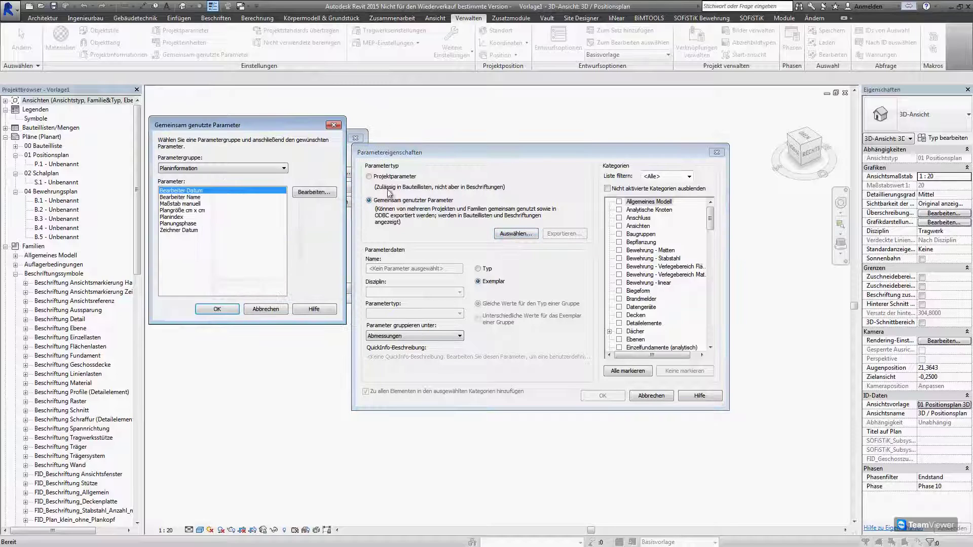
pyautogui.click(192, 210)
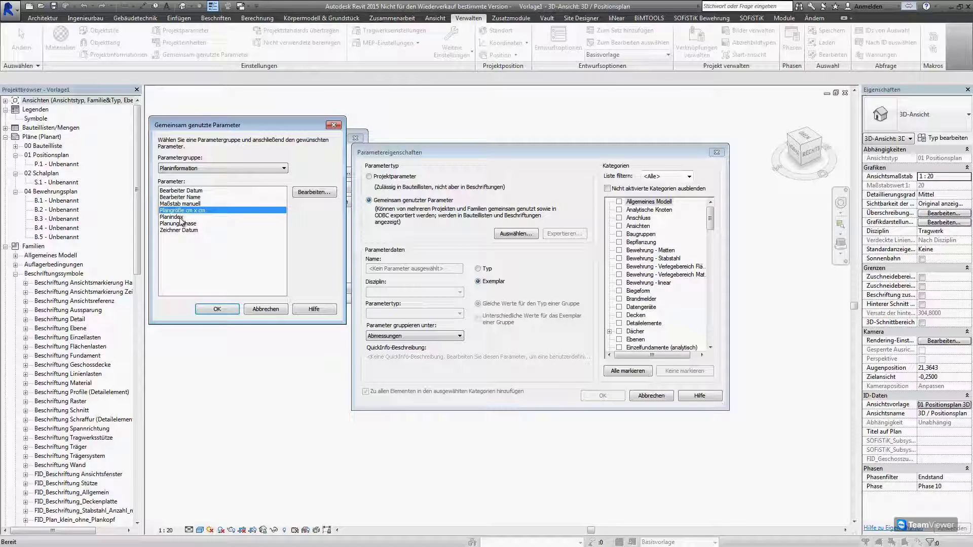
pyautogui.click(181, 218)
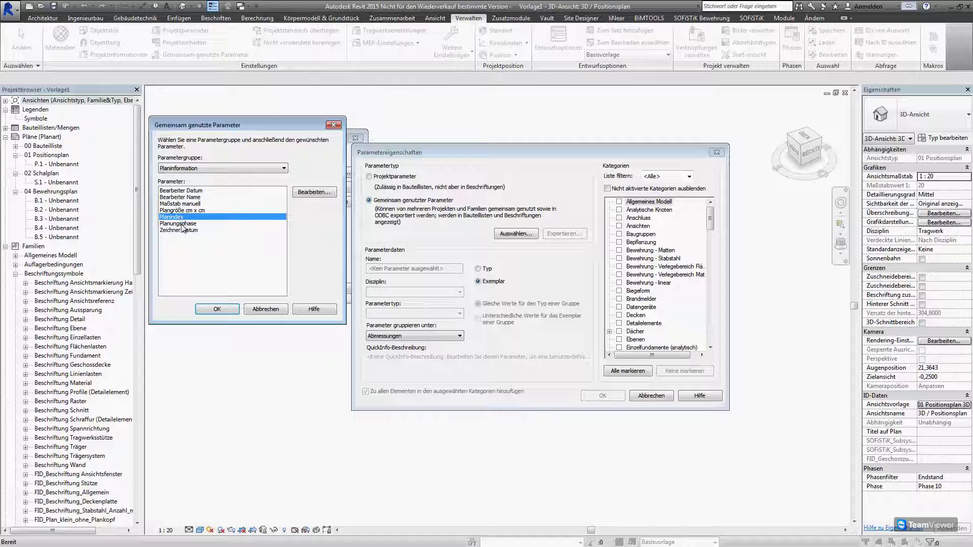
pyautogui.click(184, 225)
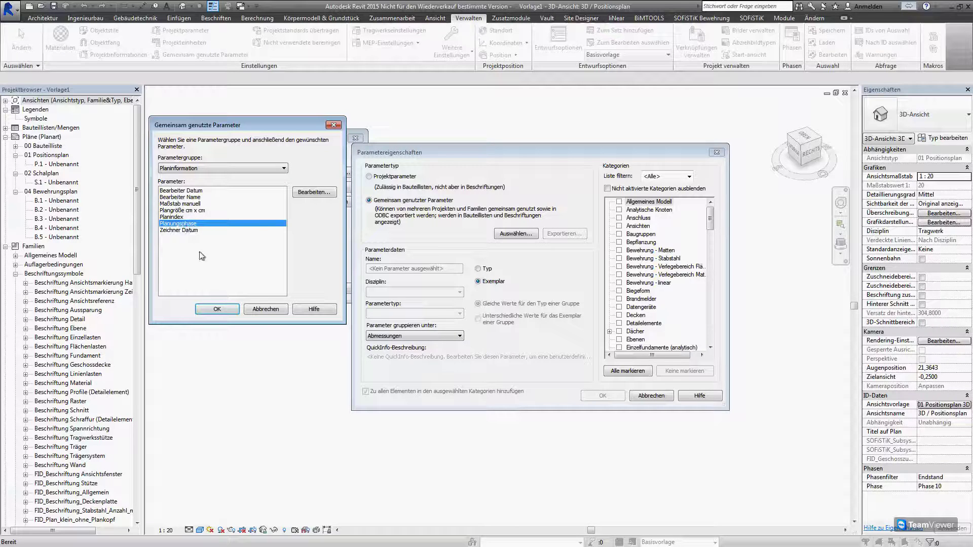
pyautogui.click(218, 309)
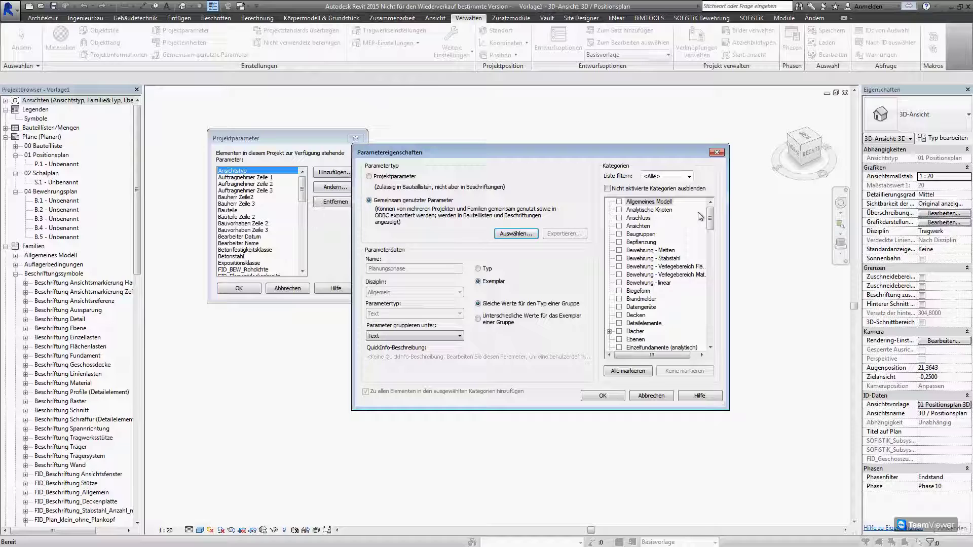
# Try adding Planungsphase to the Pläne category, dismiss the already-added warning, and cancel both parameter dialogs.
pyautogui.moveTo(712, 213); pyautogui.dragTo(709, 300)
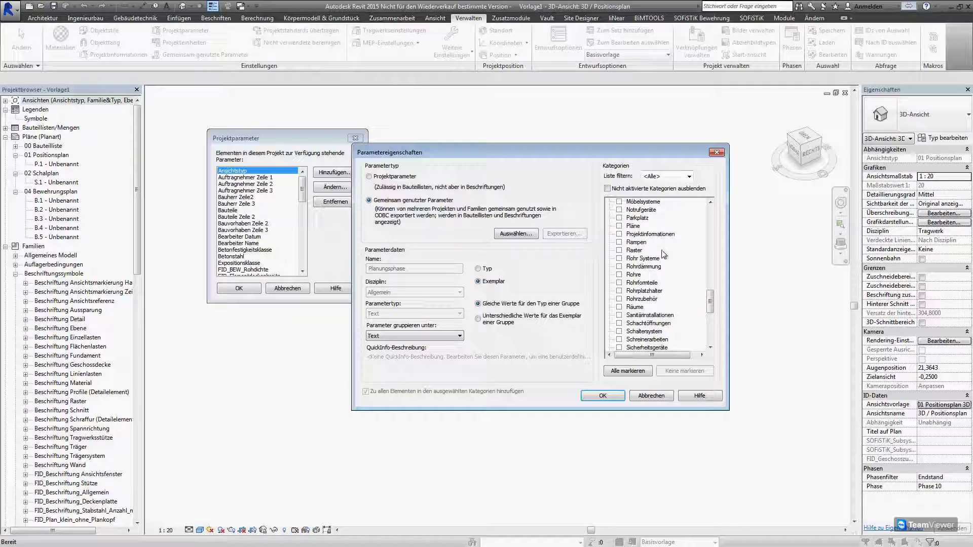
pyautogui.click(619, 226)
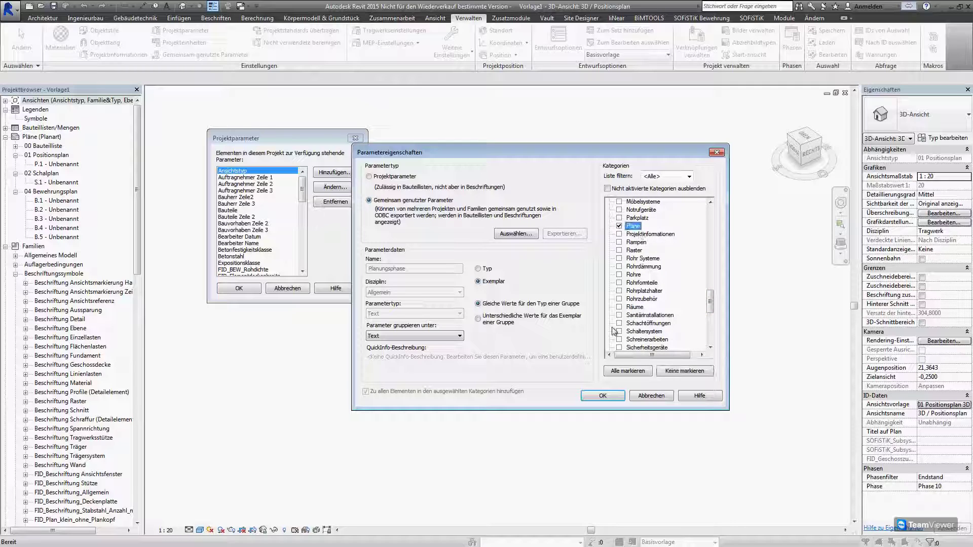
pyautogui.click(590, 398)
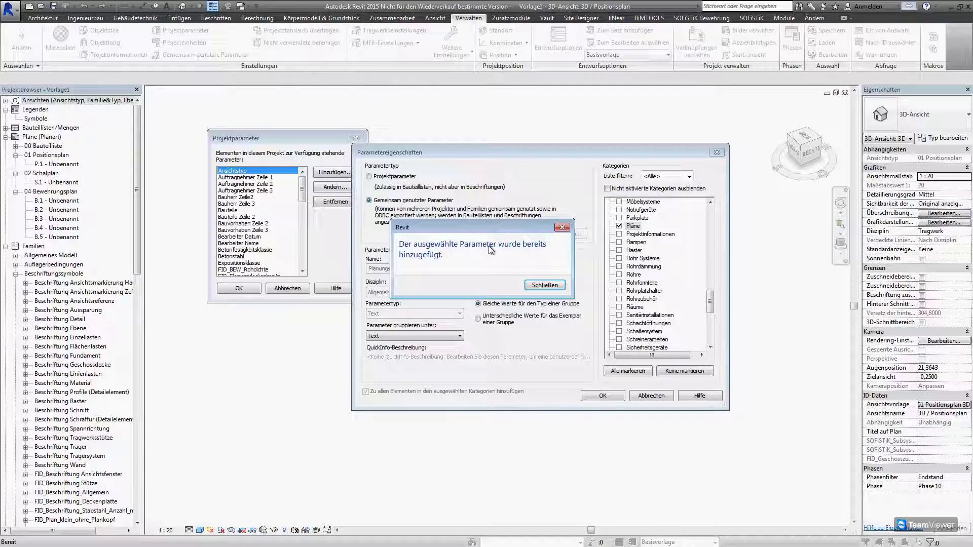
pyautogui.click(540, 285)
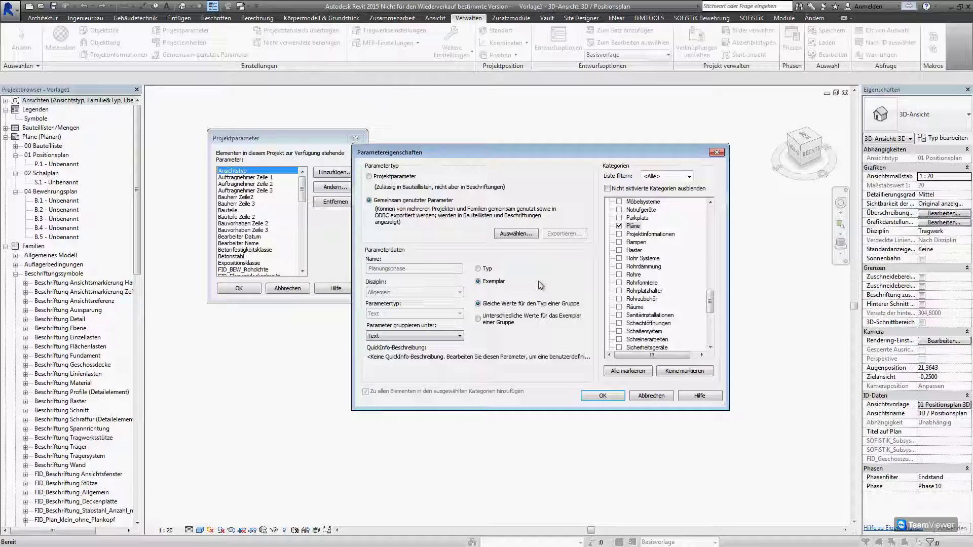
pyautogui.click(652, 397)
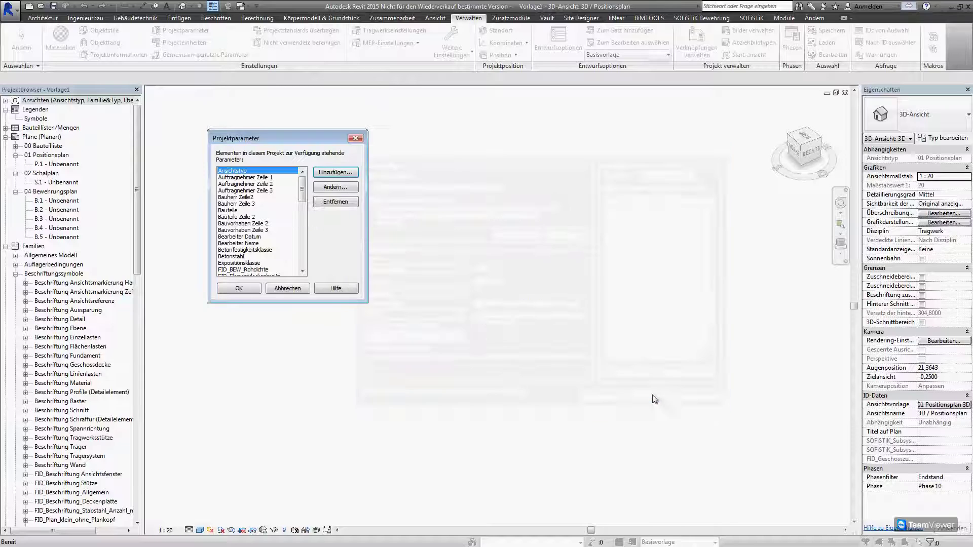
pyautogui.click(283, 290)
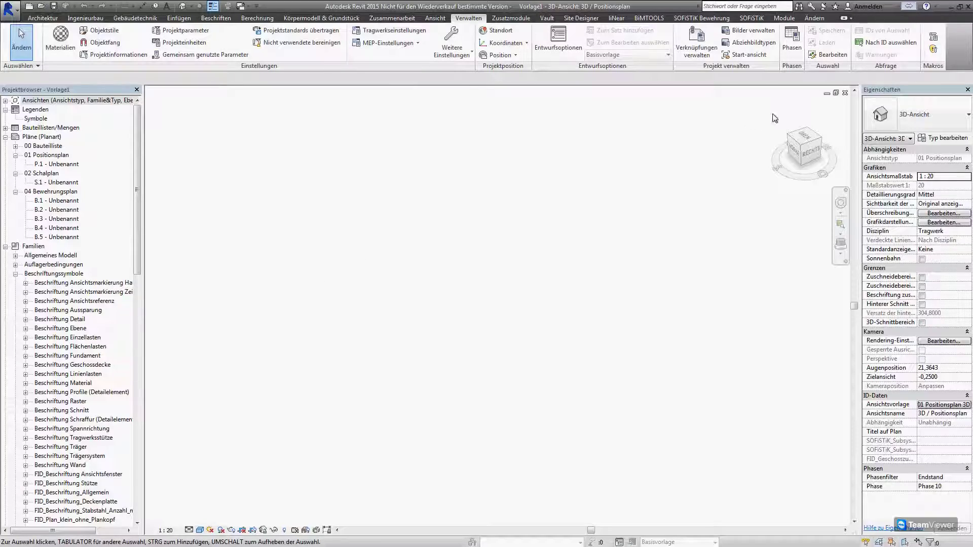
# Close the other project and select the 3D Positionsplan view under 01 Positionsplan.
pyautogui.click(845, 93)
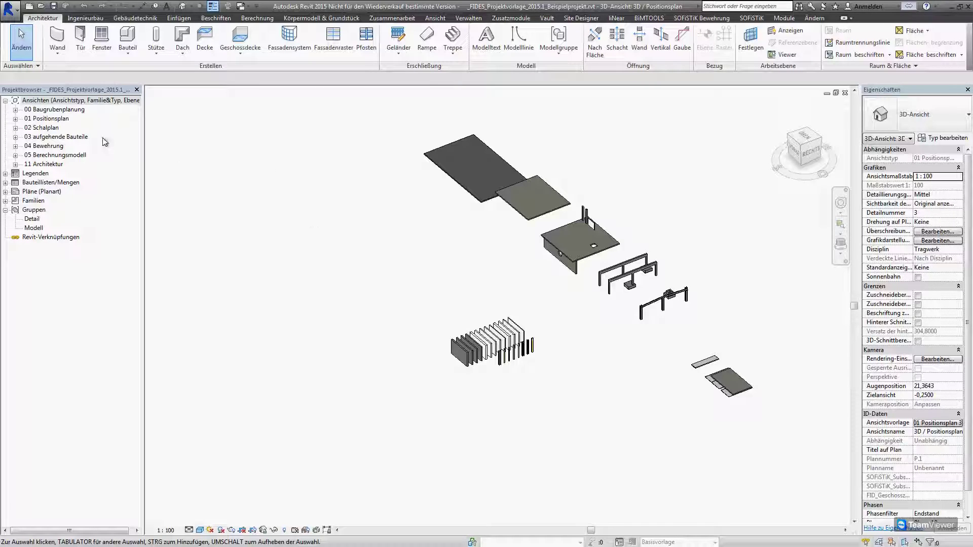
pyautogui.click(16, 118)
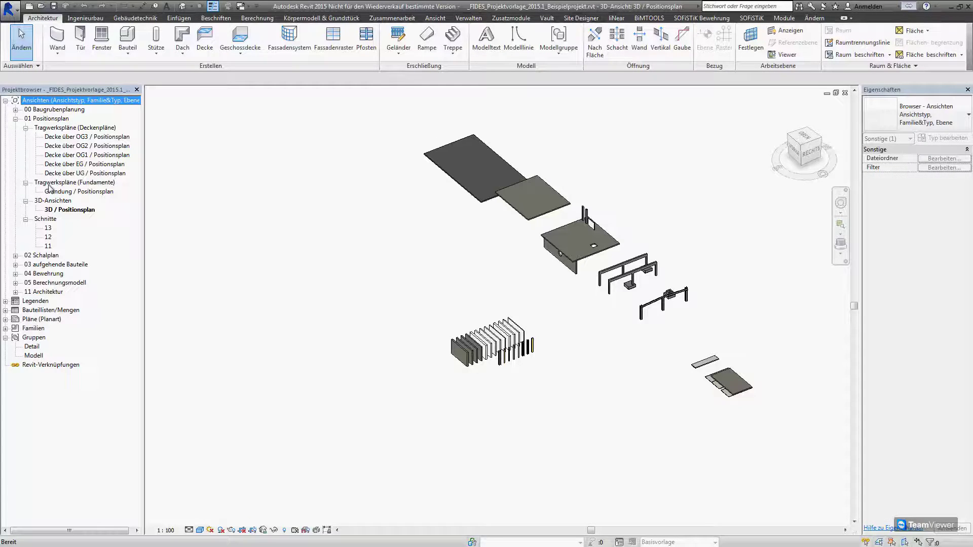
pyautogui.click(64, 210)
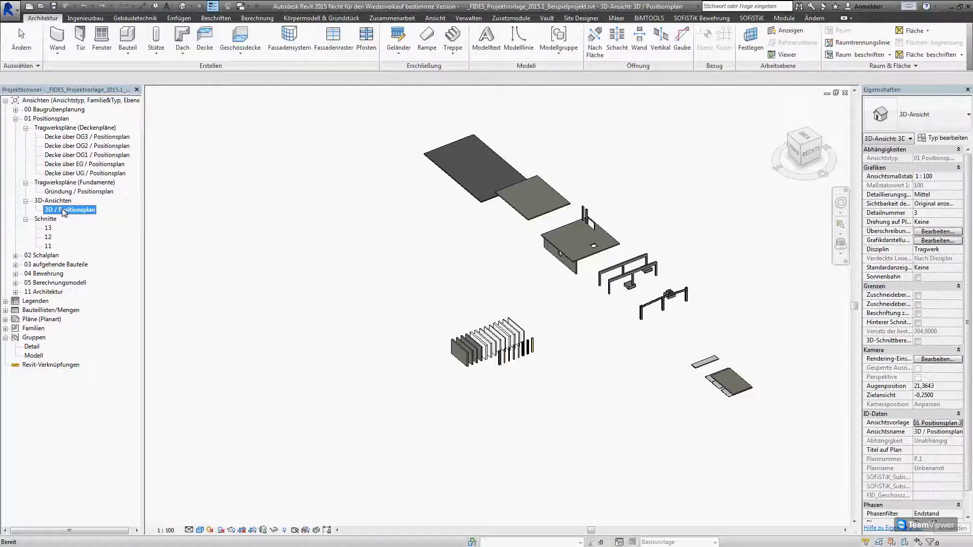
# Orbit the 3D model slightly and expand the 00 Baugrubenplanung view group.
pyautogui.click(299, 228)
pyautogui.moveTo(405, 279)
pyautogui.keyDown('shift'); pyautogui.mouseDown(button='middle')
pyautogui.moveTo(418, 284)
pyautogui.moveTo(390, 274)
pyautogui.mouseUp(button='middle'); pyautogui.keyUp('shift')
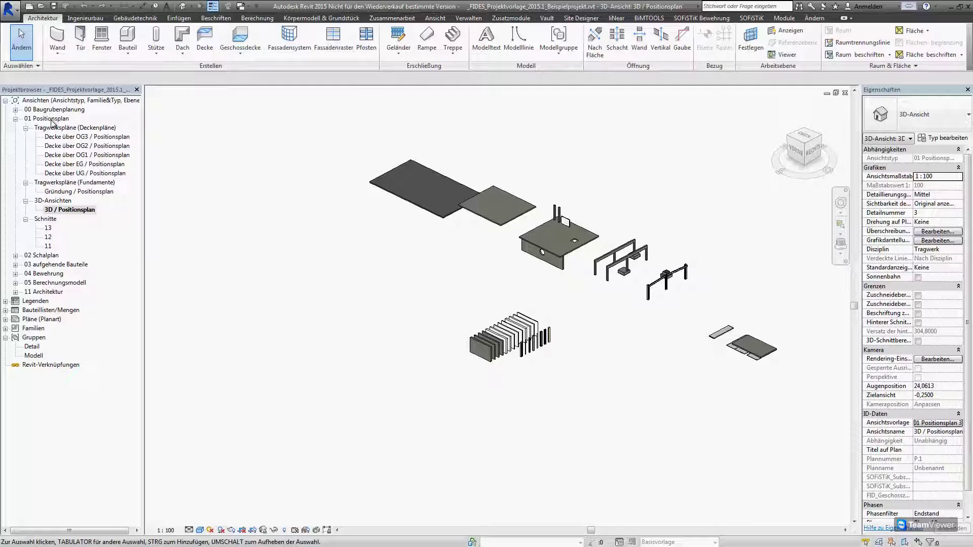
pyautogui.click(44, 111)
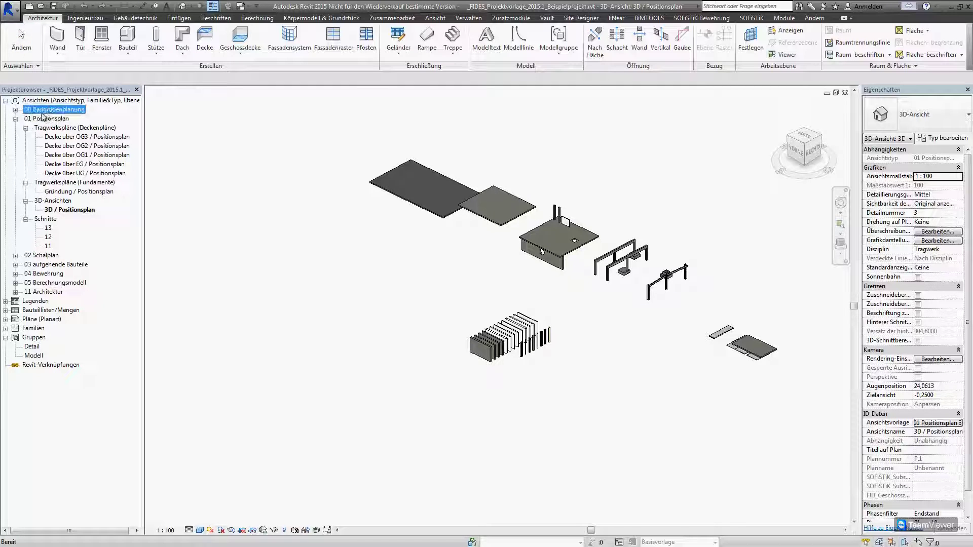
pyautogui.click(16, 110)
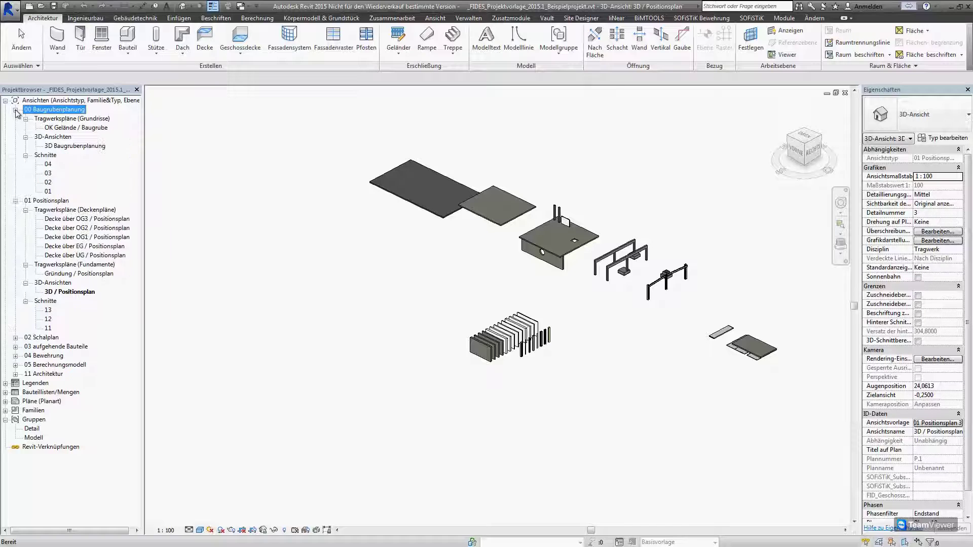
# Open the 3D Baugrubenplanung view and zoom onto the anchored UPE 220 walers and sheet piles.
pyautogui.click(54, 147)
pyautogui.doubleClick(54, 147)
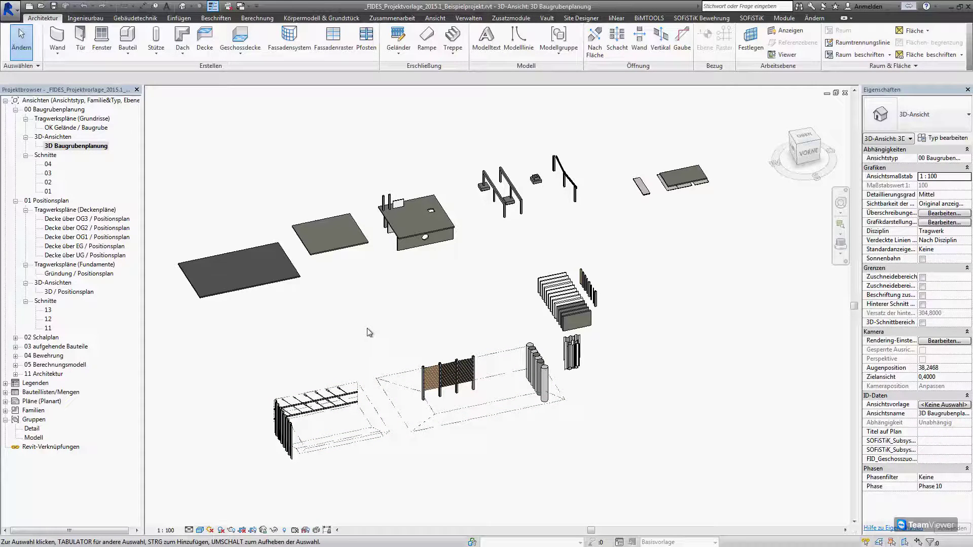
pyautogui.moveTo(365, 337); pyautogui.dragTo(433, 234, button='middle')
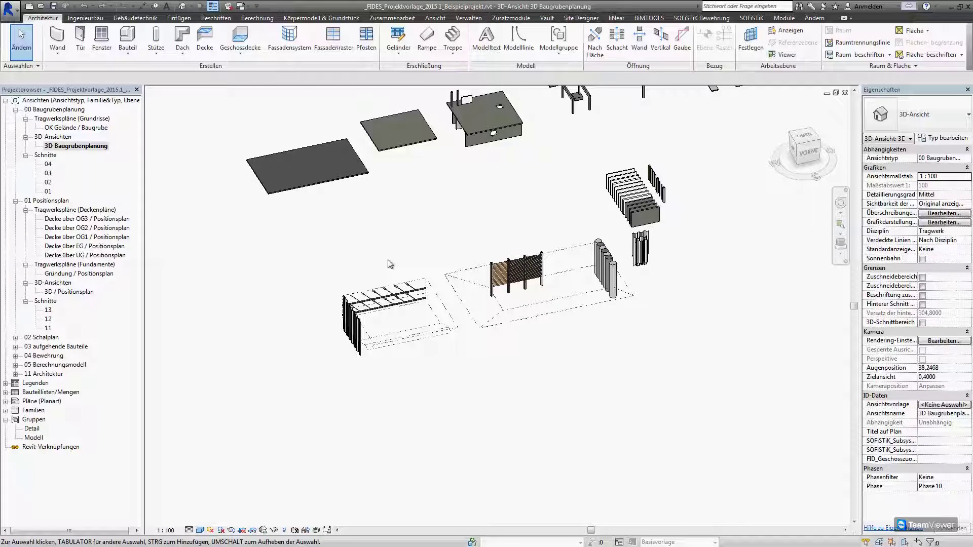
pyautogui.scroll(5, 392, 307)
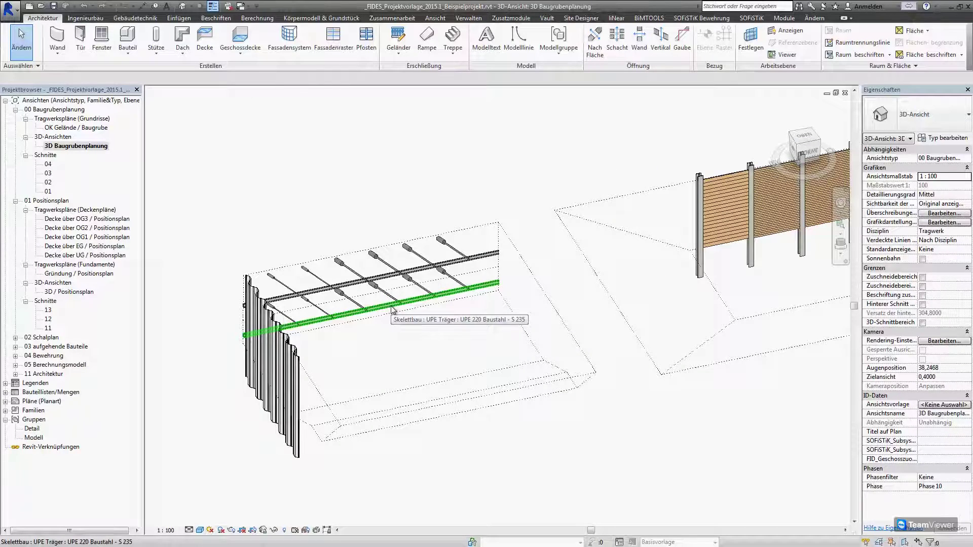
pyautogui.scroll(3, 393, 308)
pyautogui.scroll(2, 449, 190)
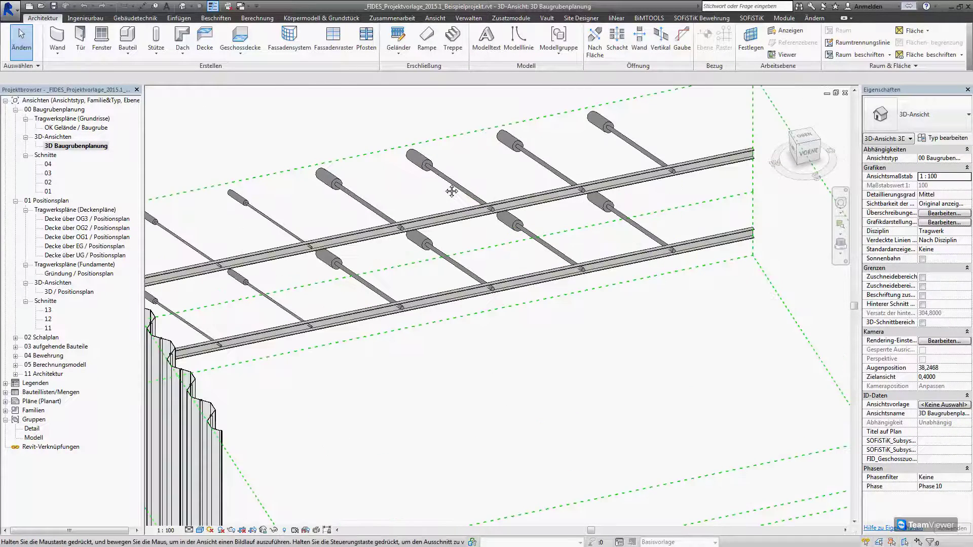
pyautogui.moveTo(452, 191); pyautogui.dragTo(404, 213, button='middle')
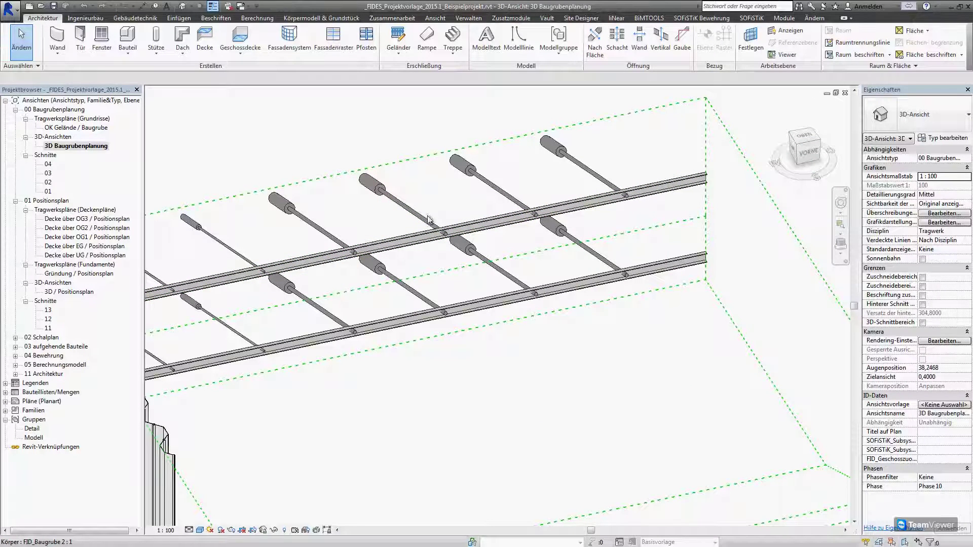
# Select a ground anchor, widen the Properties palette, and check its height, inclination and 'Nordseite 1. Lage' comment.
pyautogui.click(370, 171)
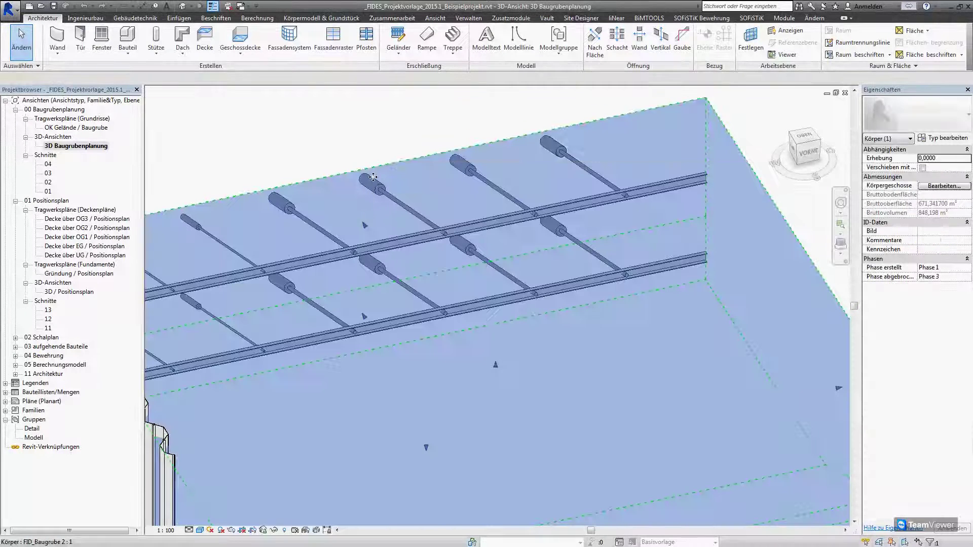
pyautogui.press('Escape')
pyautogui.click(381, 191)
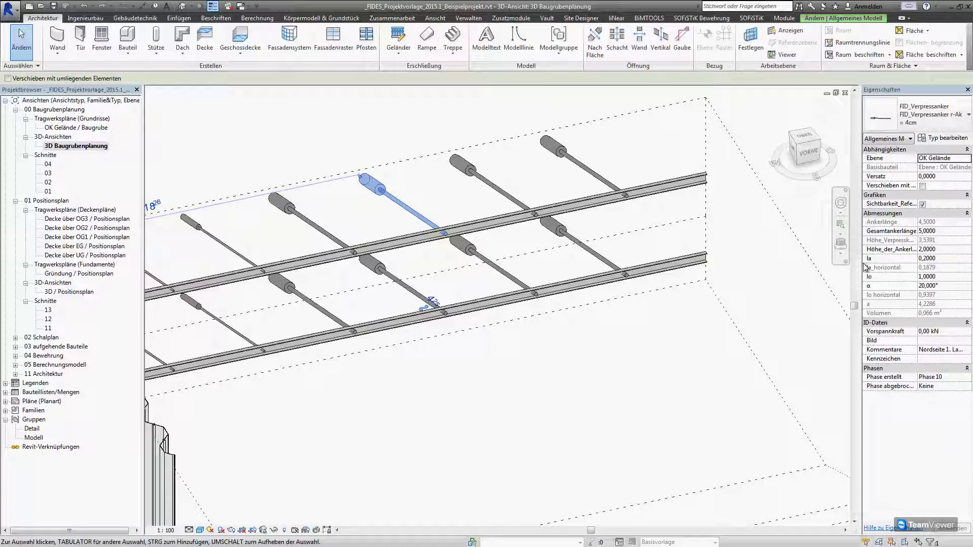
pyautogui.moveTo(863, 268); pyautogui.dragTo(801, 264)
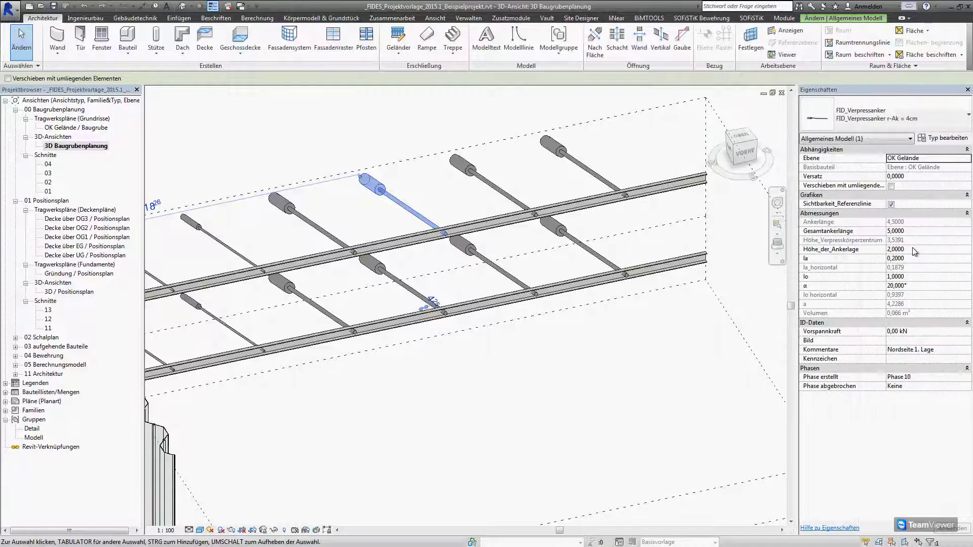
pyautogui.click(914, 248)
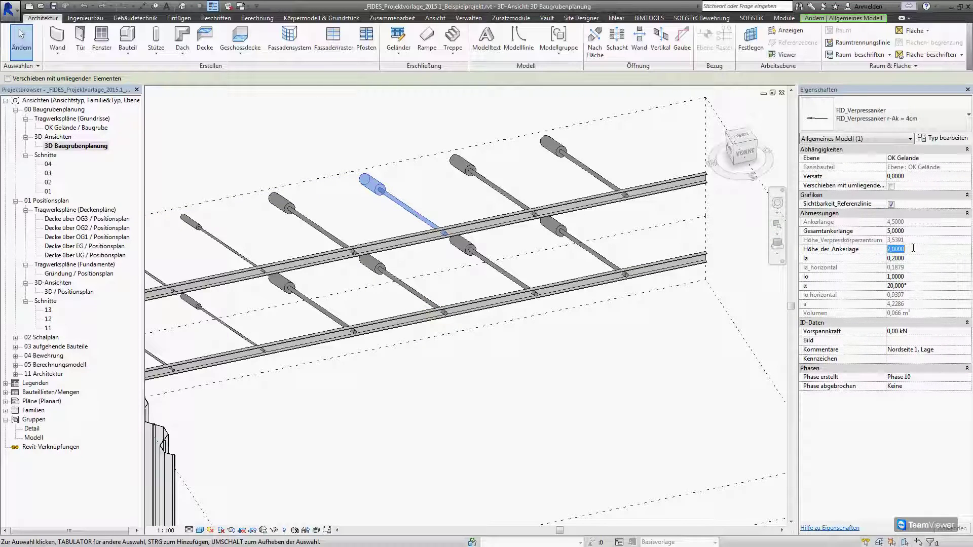
pyautogui.click(919, 285)
pyautogui.click(937, 350)
pyautogui.moveTo(938, 349); pyautogui.dragTo(883, 350)
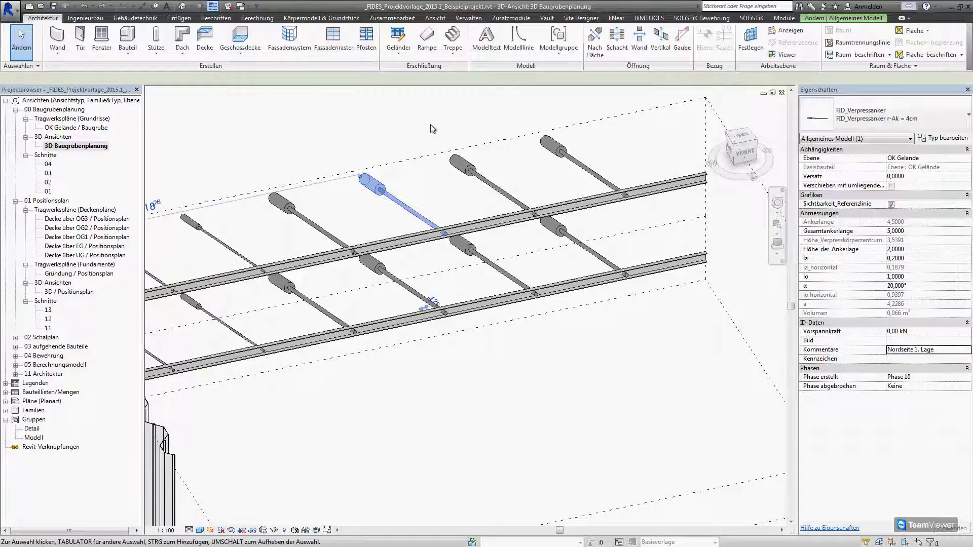
# Select the upper 15 m UPE 220 waler at -2.0000 m, then orbit toward the sheet-pile wall.
pyautogui.click(474, 231)
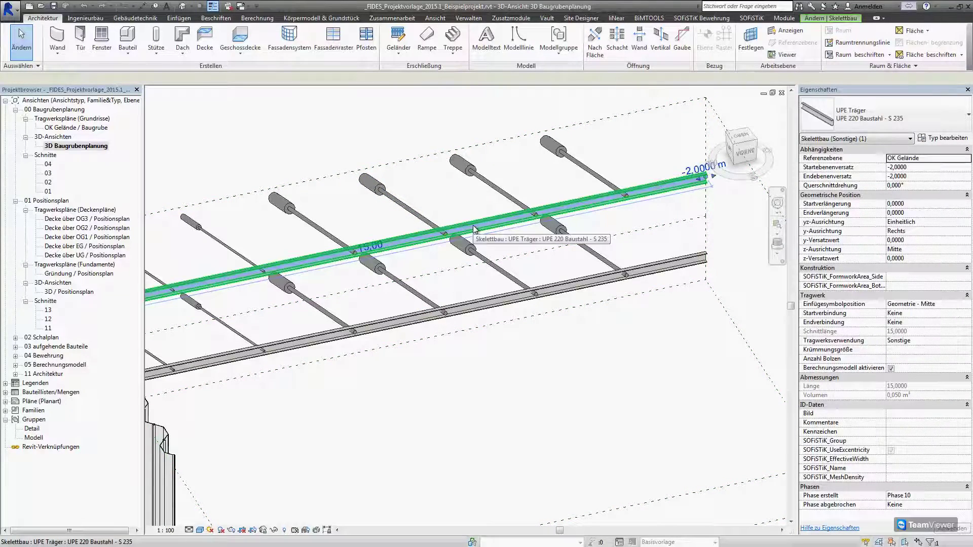
pyautogui.keyDown('shift'); pyautogui.moveTo(473, 229); pyautogui.dragTo(477, 259, button='middle'); pyautogui.keyUp('shift')
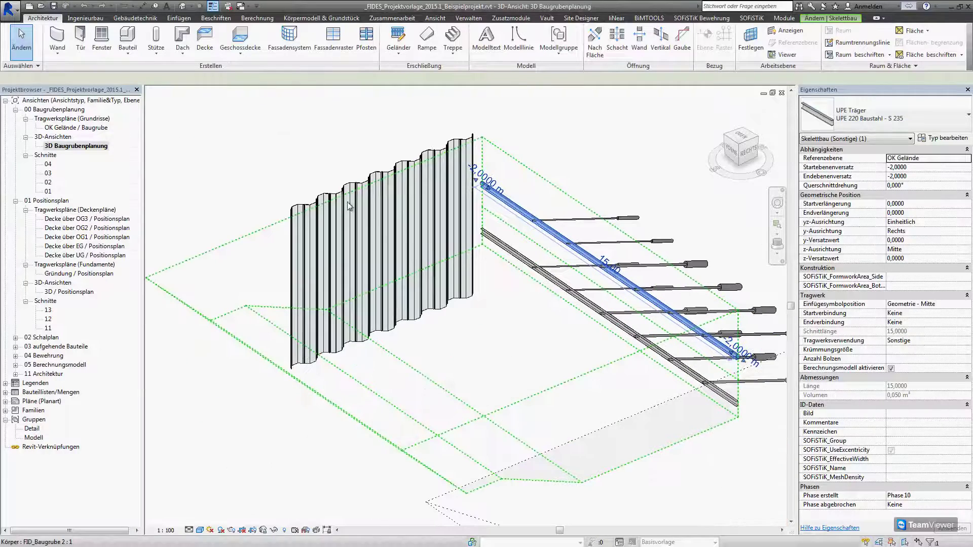
pyautogui.scroll(3, 335, 189)
pyautogui.click(349, 174)
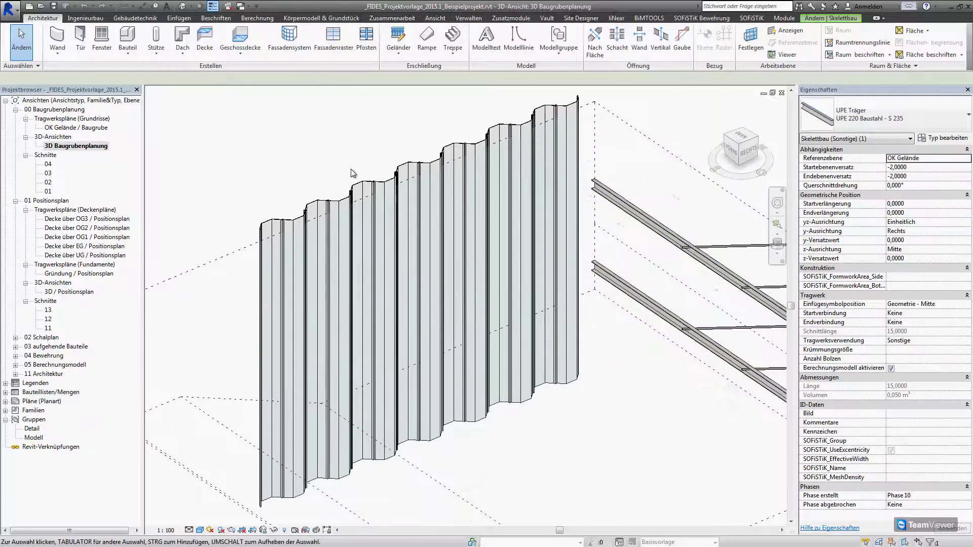
# Change the Reihengruppe 2 sheet-pile array count to 4, then to 8.
pyautogui.click(384, 186)
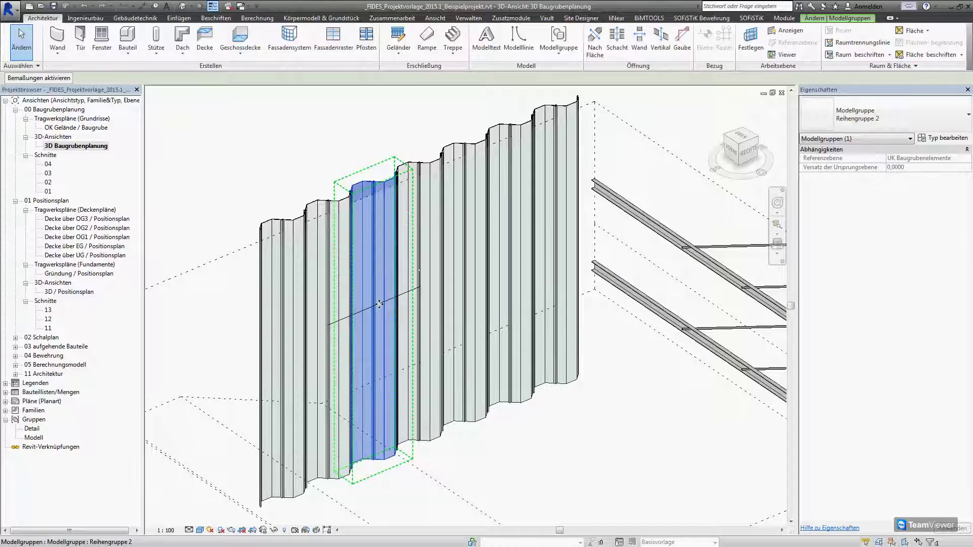
pyautogui.scroll(-2, 378, 274)
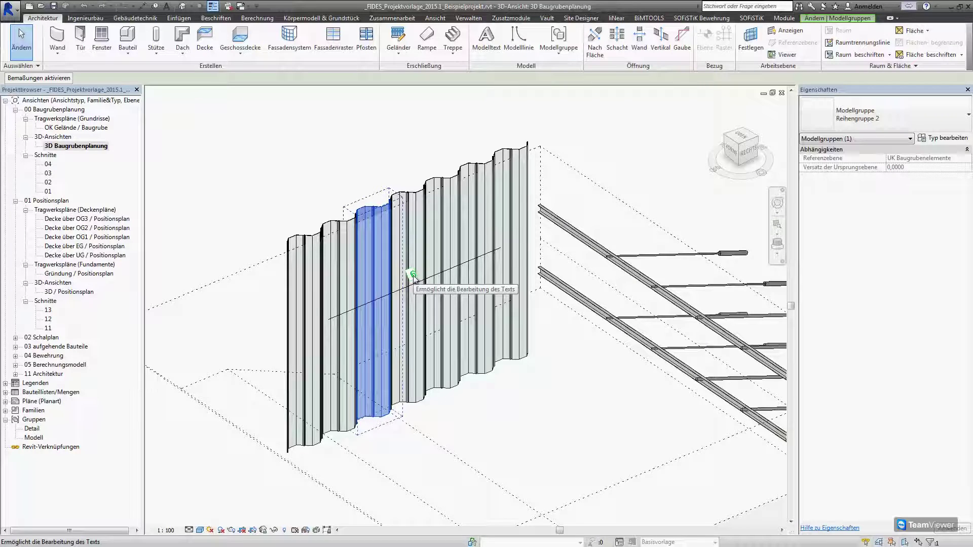
pyautogui.click(412, 274)
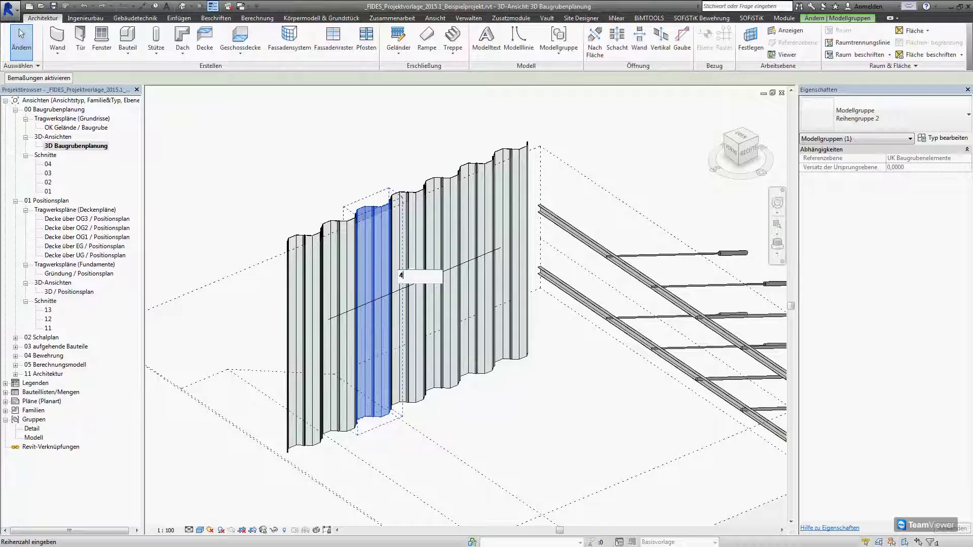
pyautogui.press('Return')
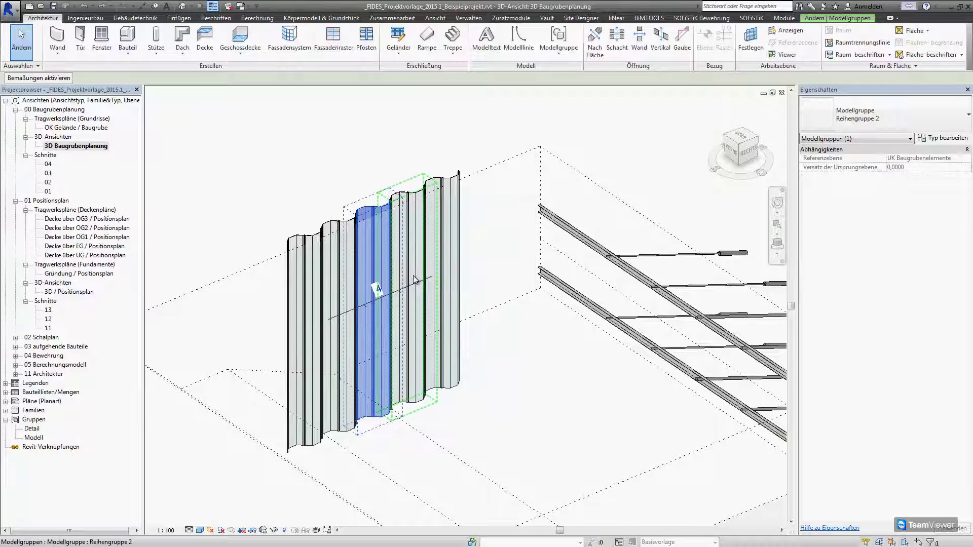
pyautogui.scroll(2, 414, 279)
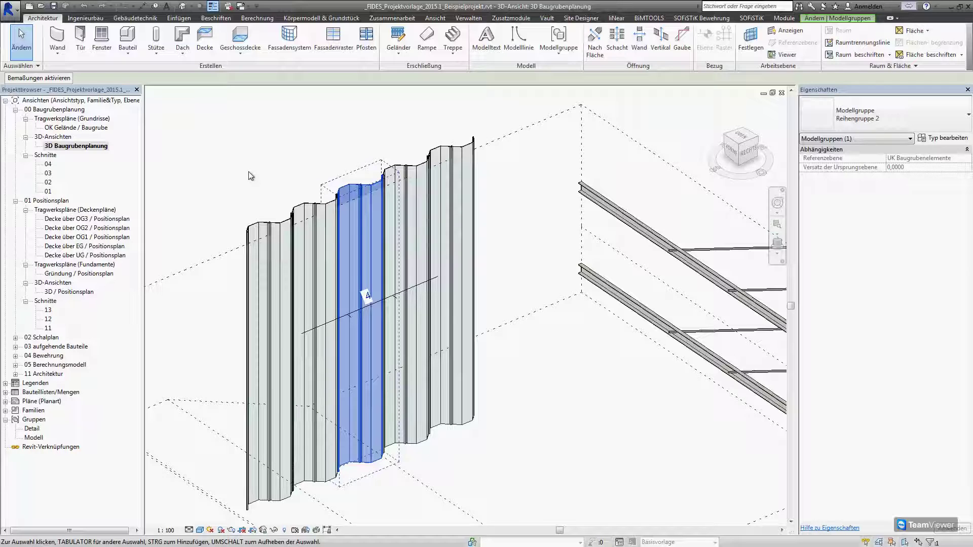
pyautogui.click(367, 296)
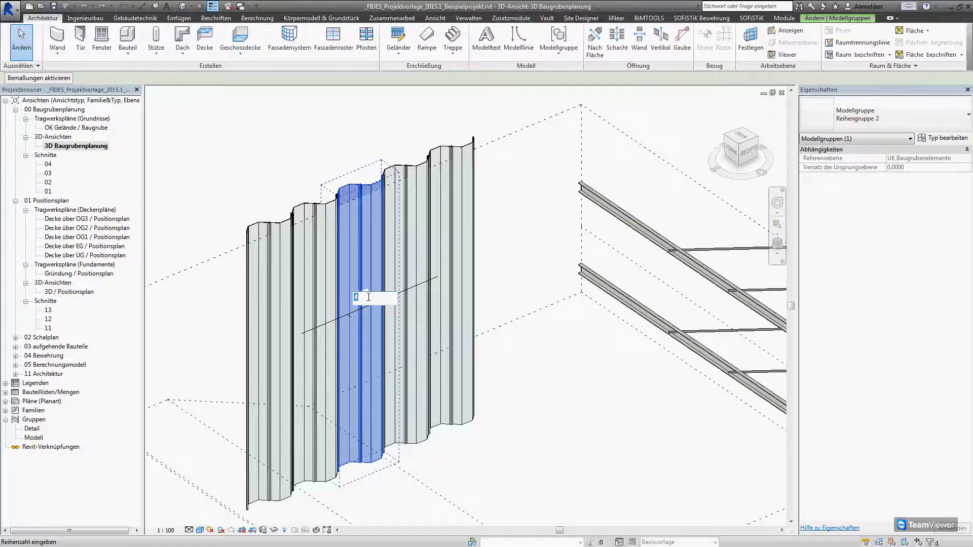
pyautogui.write('8')
pyautogui.press('Return')
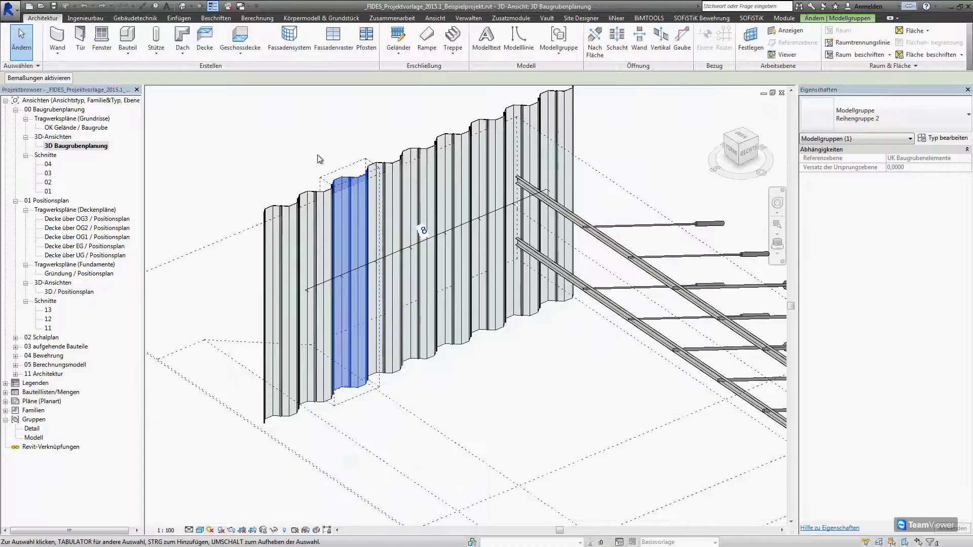
pyautogui.click(321, 146)
pyautogui.scroll(-1, 321, 146)
pyautogui.scroll(-1, 321, 145)
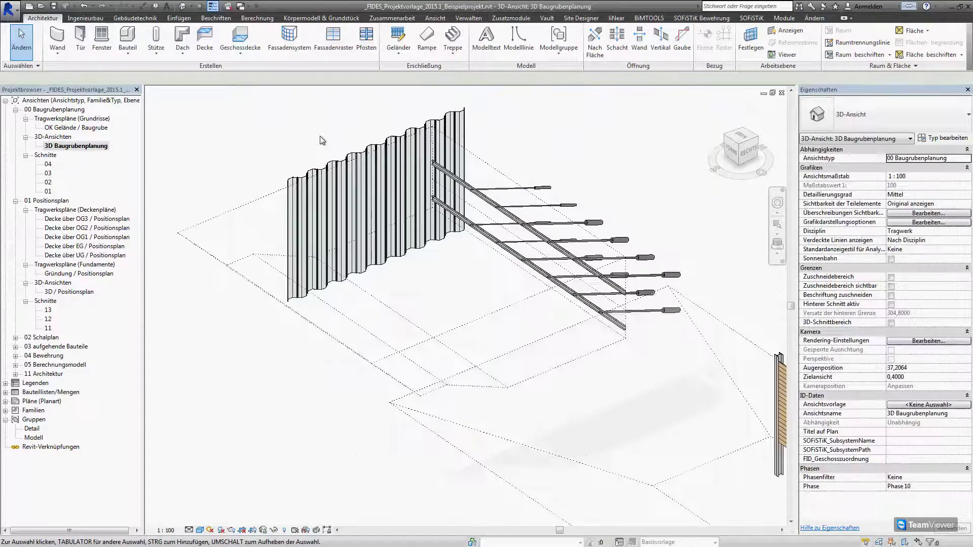
pyautogui.moveTo(293, 192)
pyautogui.keyDown('shift'); pyautogui.mouseDown(button='middle')
pyautogui.moveTo(505, 205)
pyautogui.moveTo(536, 269)
pyautogui.moveTo(386, 314)
pyautogui.mouseUp(button='middle'); pyautogui.keyUp('shift')
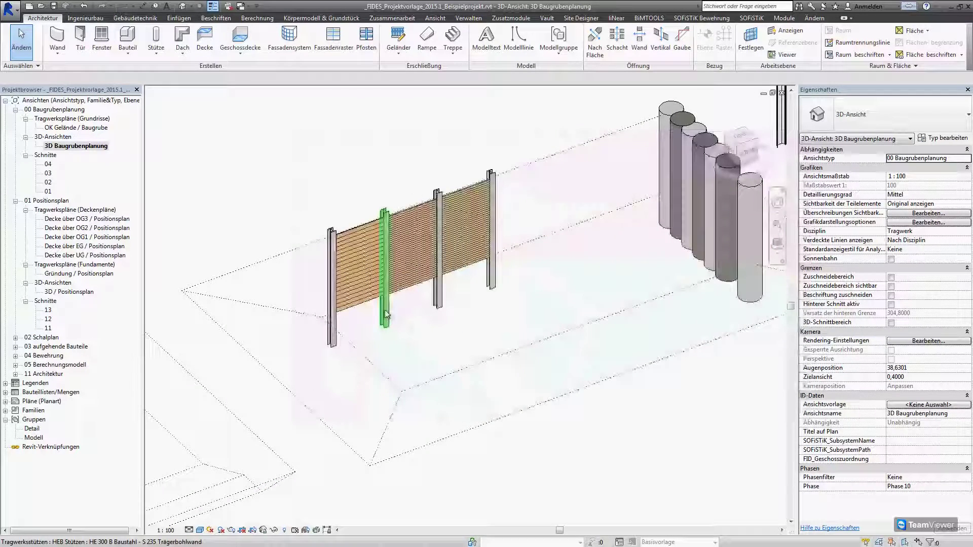
pyautogui.scroll(3, 419, 192)
pyautogui.click(418, 192)
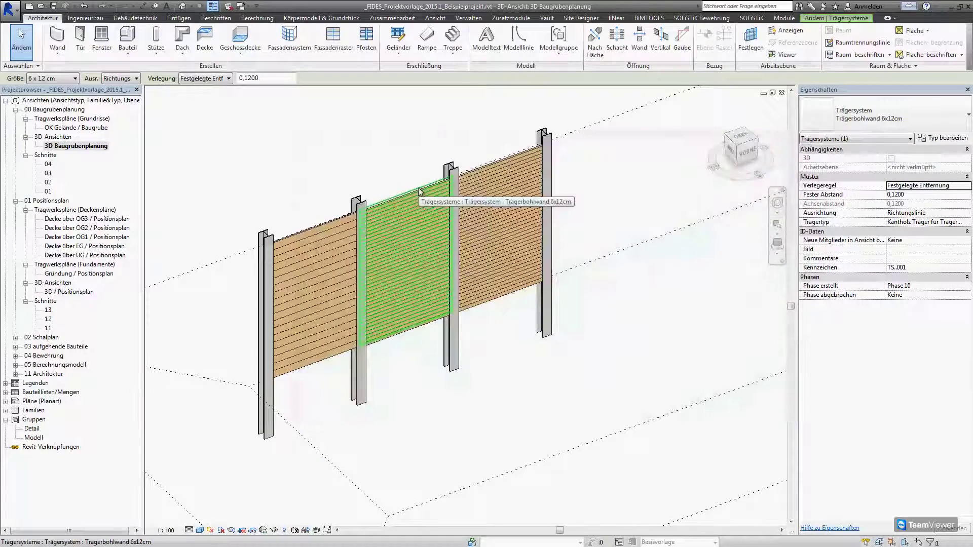
pyautogui.scroll(2, 364, 207)
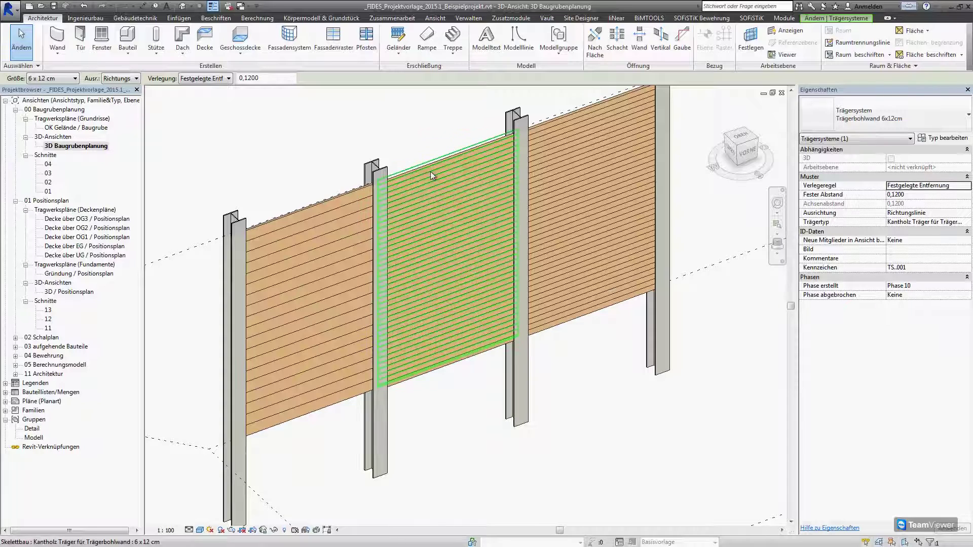
pyautogui.click(381, 173)
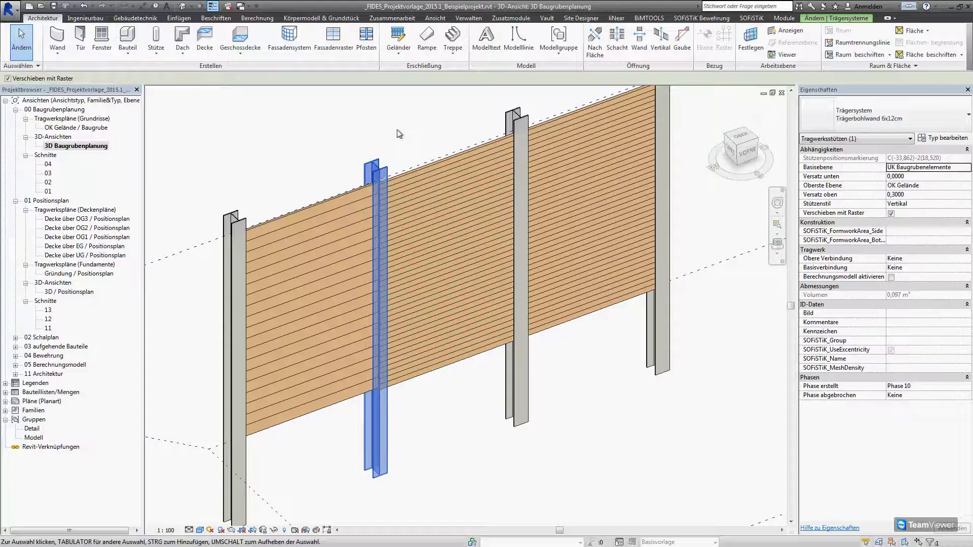
pyautogui.scroll(-2, 398, 135)
pyautogui.scroll(-2, 400, 135)
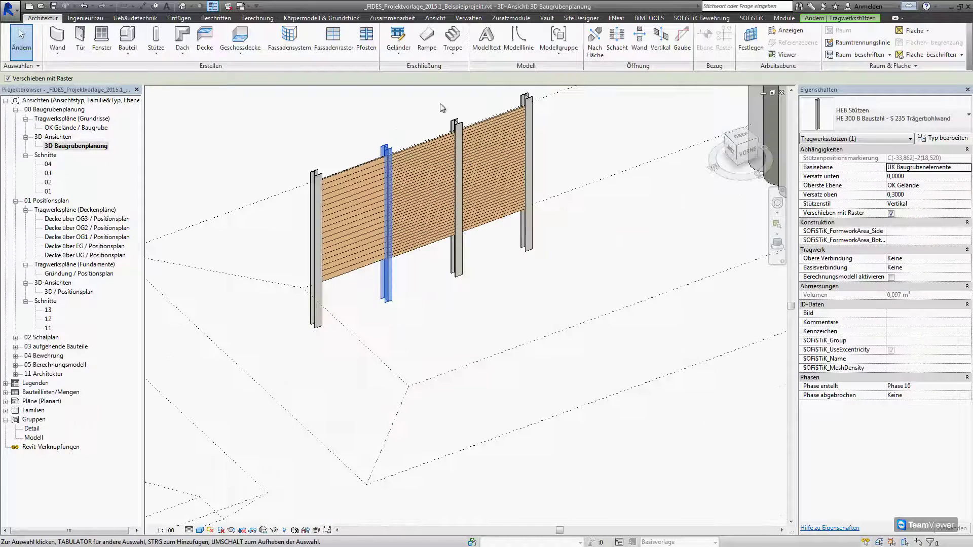
pyautogui.moveTo(447, 109); pyautogui.dragTo(336, 193, button='middle')
pyautogui.click(336, 193)
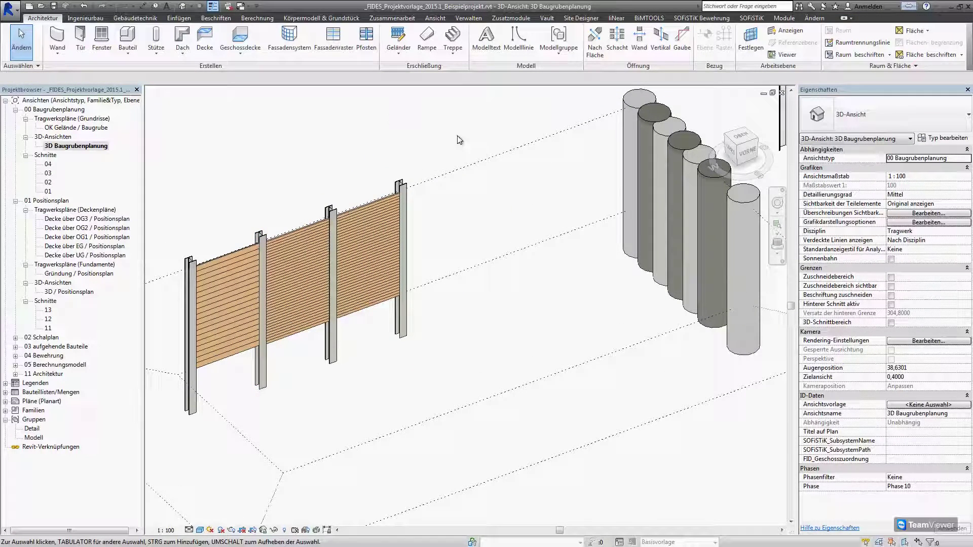
pyautogui.moveTo(473, 138); pyautogui.dragTo(382, 170, button='middle')
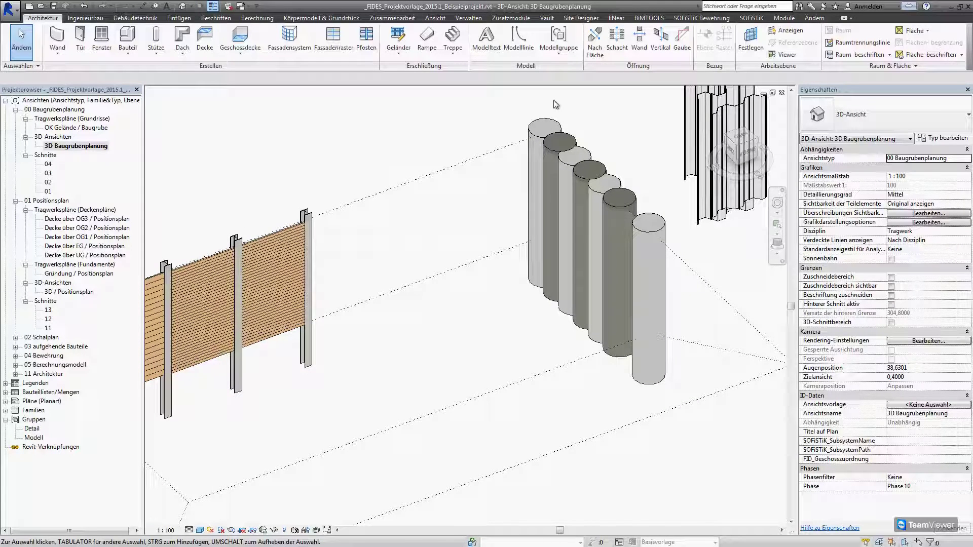
pyautogui.click(572, 145)
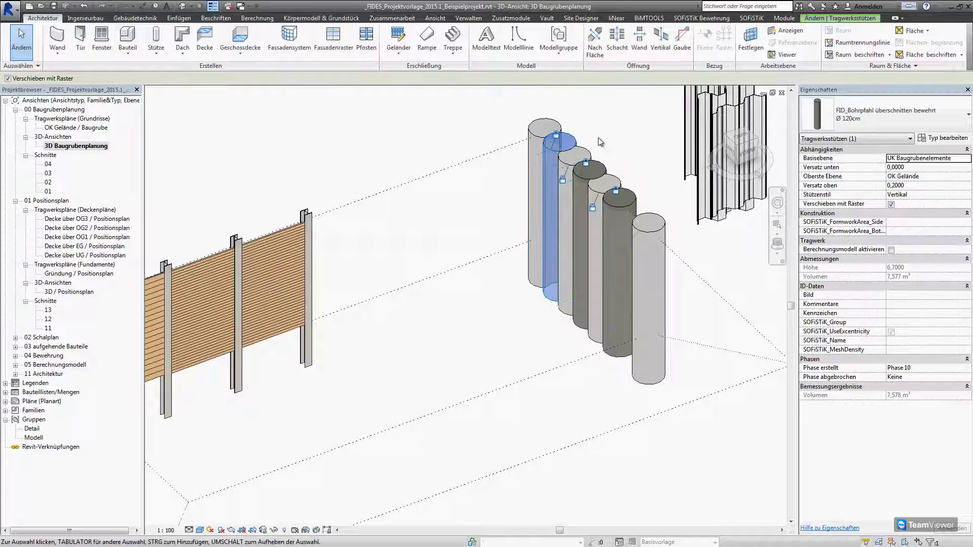
pyautogui.scroll(3, 571, 145)
pyautogui.scroll(1, 582, 156)
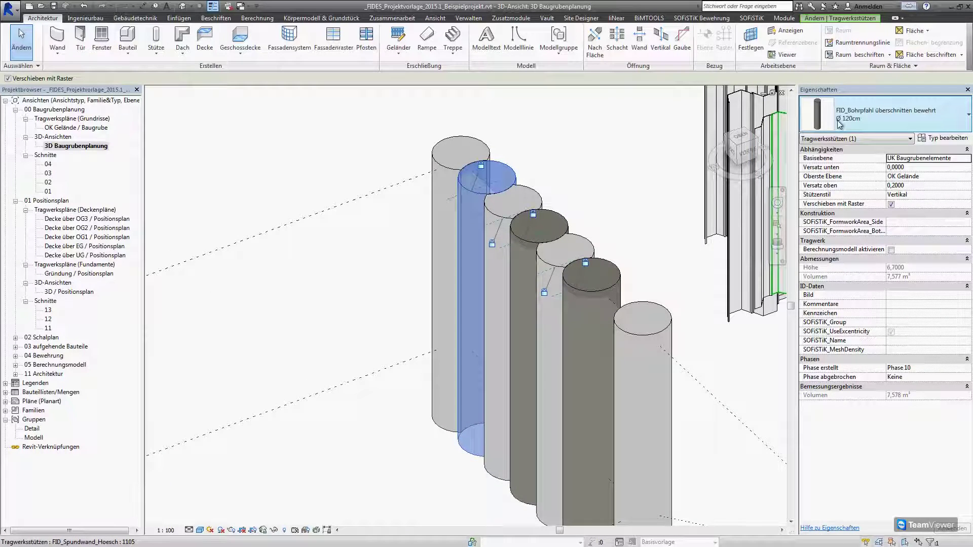
pyautogui.click(883, 119)
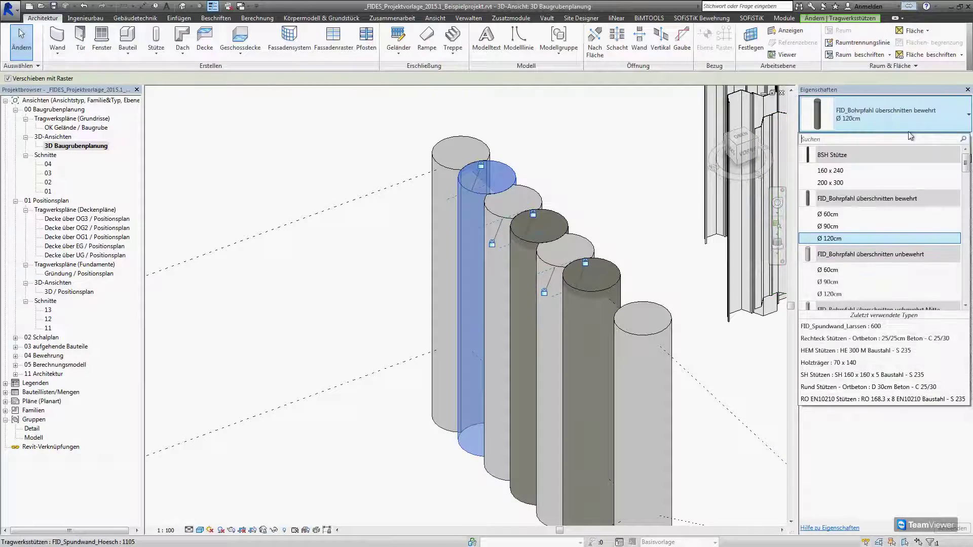
pyautogui.moveTo(968, 163)
pyautogui.mouseDown()
pyautogui.moveTo(969, 189)
pyautogui.moveTo(968, 162)
pyautogui.mouseUp()
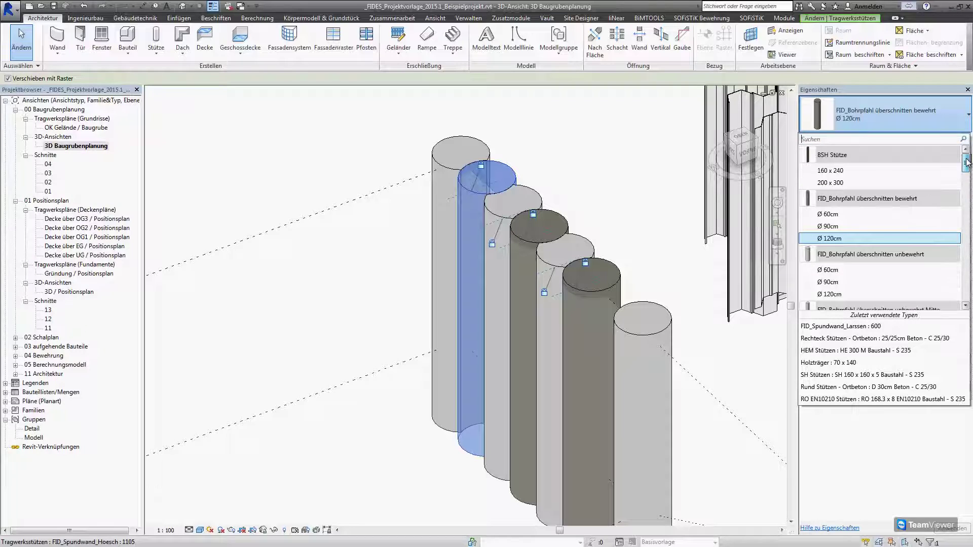
pyautogui.press('Escape')
pyautogui.press('Escape')
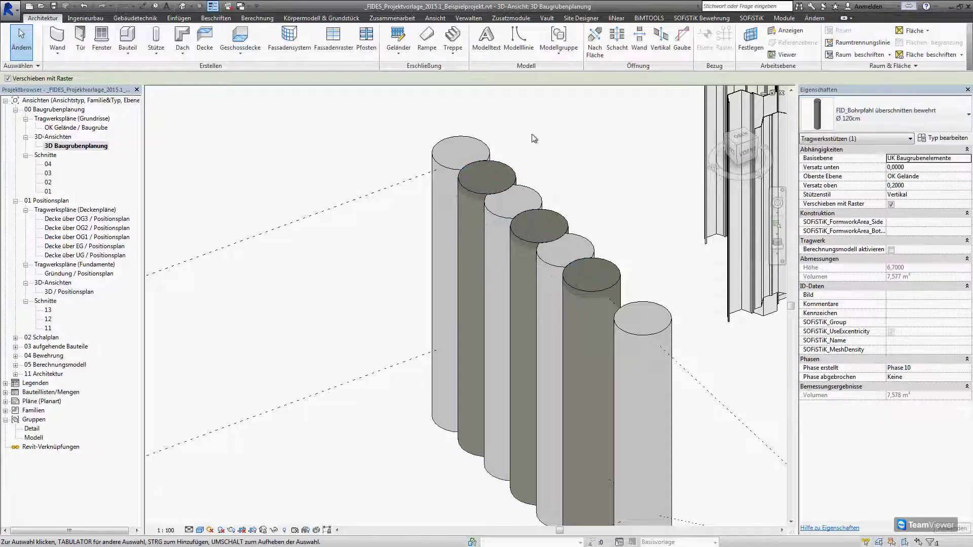
pyautogui.scroll(-4, 529, 139)
pyautogui.moveTo(528, 140); pyautogui.dragTo(634, 106, button='middle')
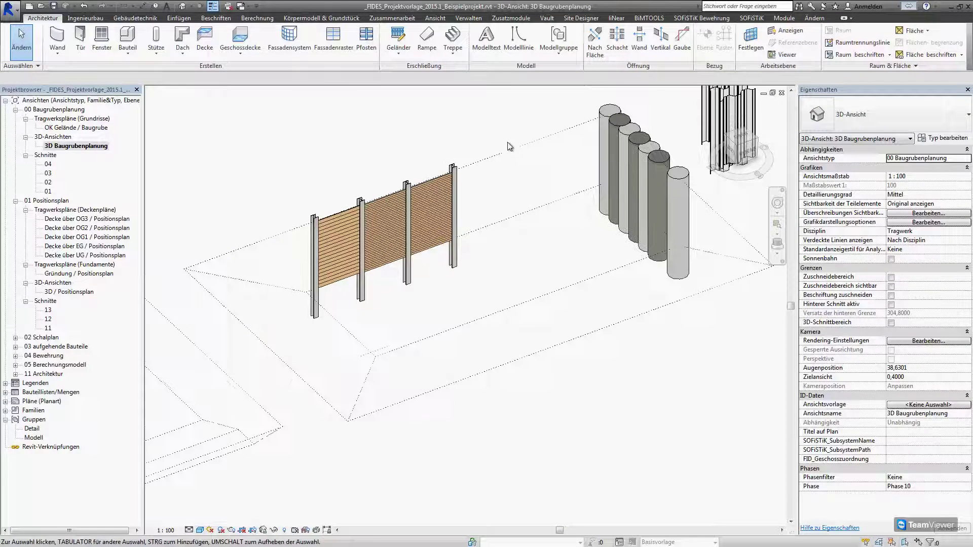
# Select the excavation body and pan the view around it and the neighbouring pit.
pyautogui.click(509, 156)
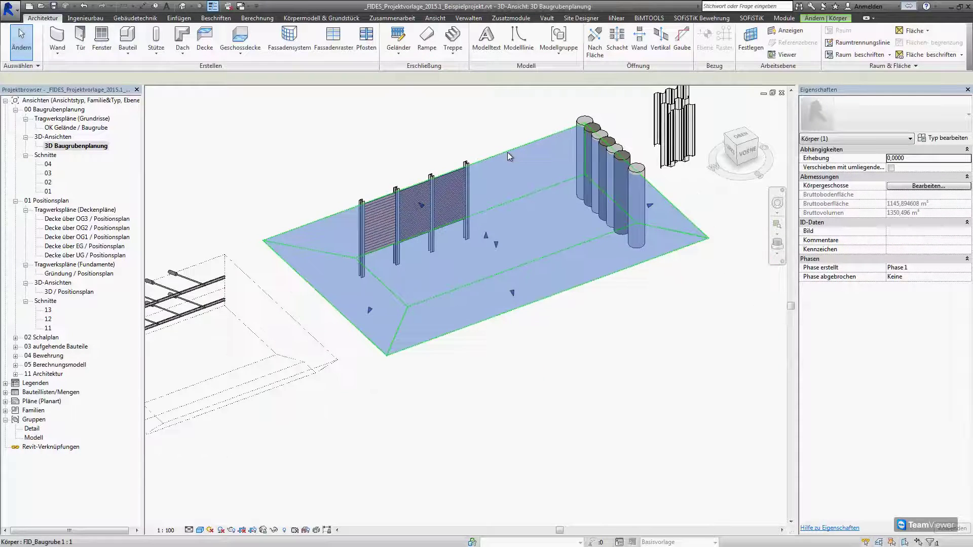
pyautogui.moveTo(509, 157); pyautogui.dragTo(646, 125, button='middle')
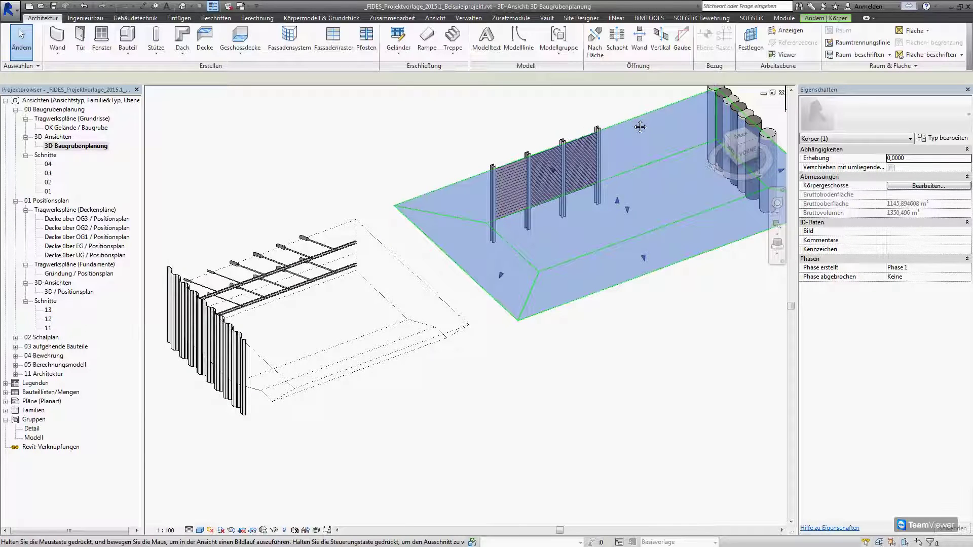
pyautogui.moveTo(640, 127); pyautogui.dragTo(548, 137, button='middle')
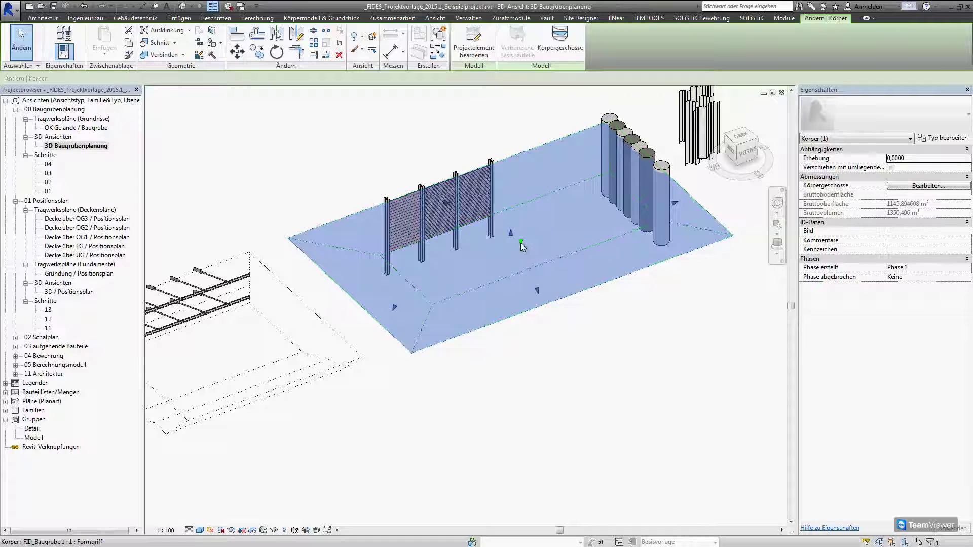
pyautogui.moveTo(511, 227); pyautogui.dragTo(511, 226)
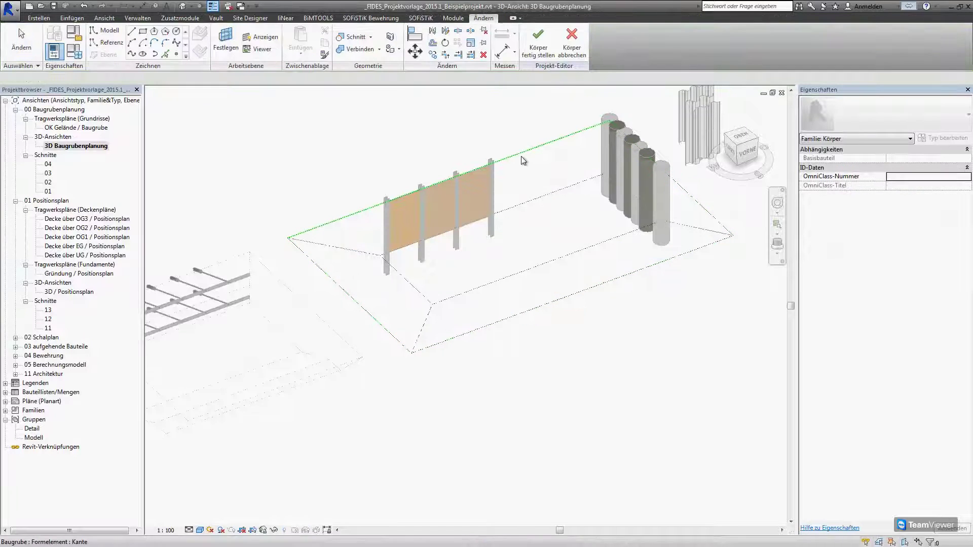
# Trial-raise the excavation body's top face in place, discard the edit, and open section 04.
pyautogui.click(524, 160)
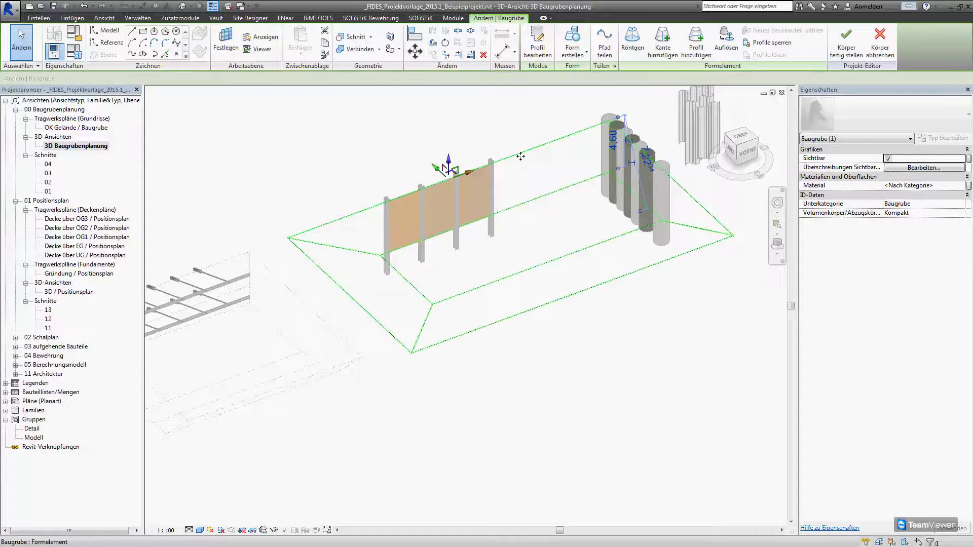
pyautogui.click(517, 211)
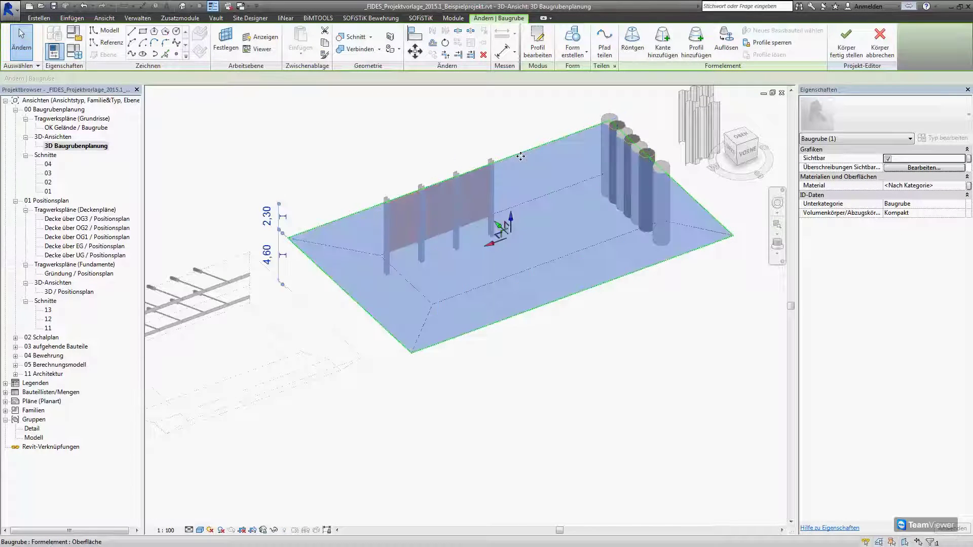
pyautogui.moveTo(517, 211); pyautogui.dragTo(511, 157)
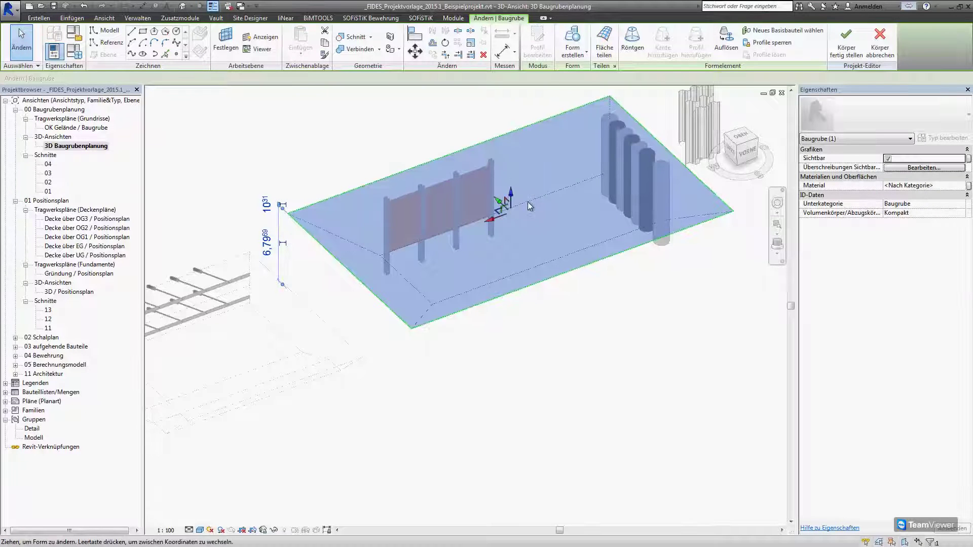
pyautogui.click(530, 206)
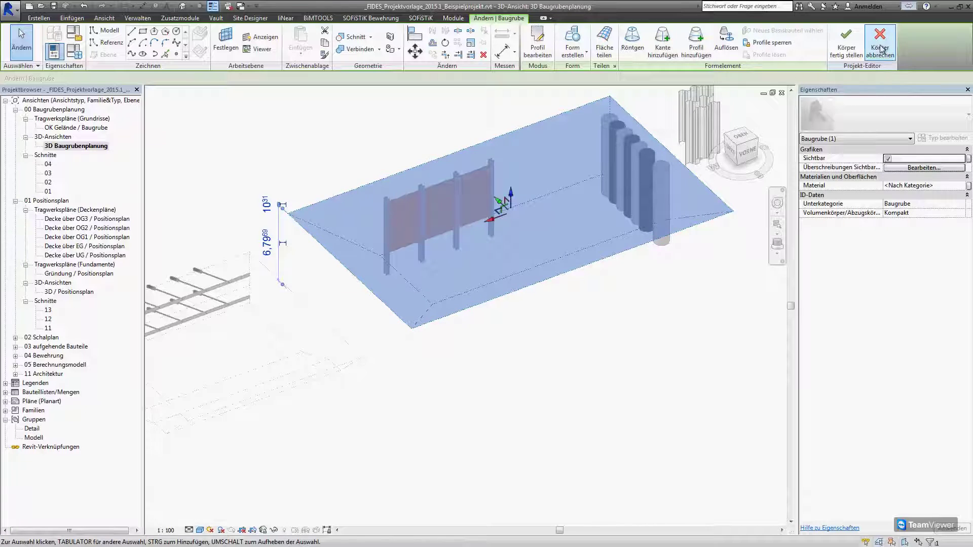
pyautogui.keyDown('shift'); pyautogui.moveTo(608, 203); pyautogui.dragTo(560, 174, button='middle'); pyautogui.keyUp('shift')
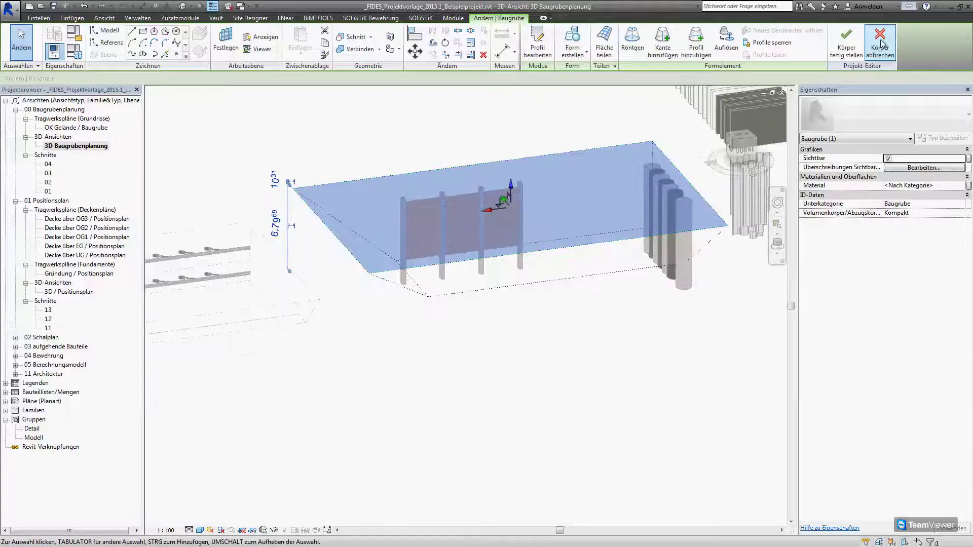
pyautogui.click(881, 45)
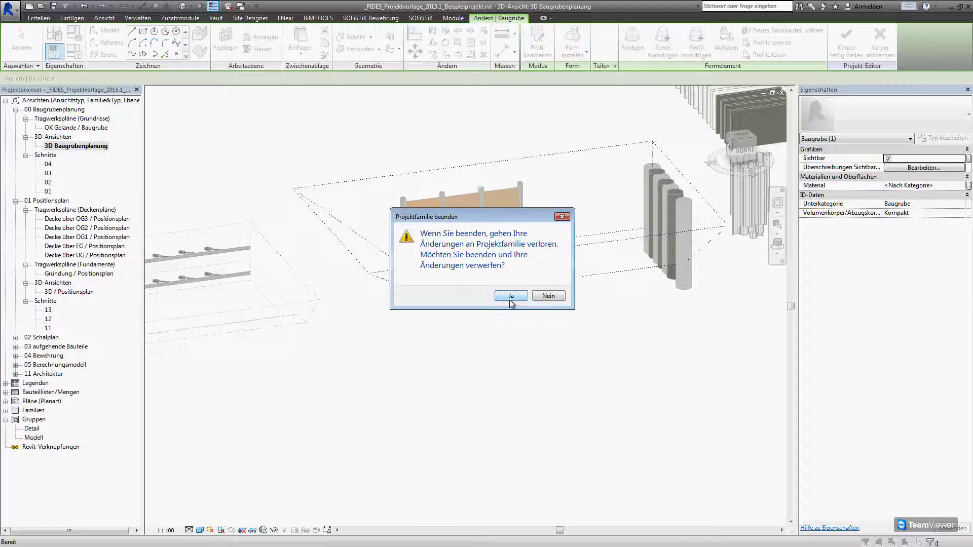
pyautogui.click(511, 296)
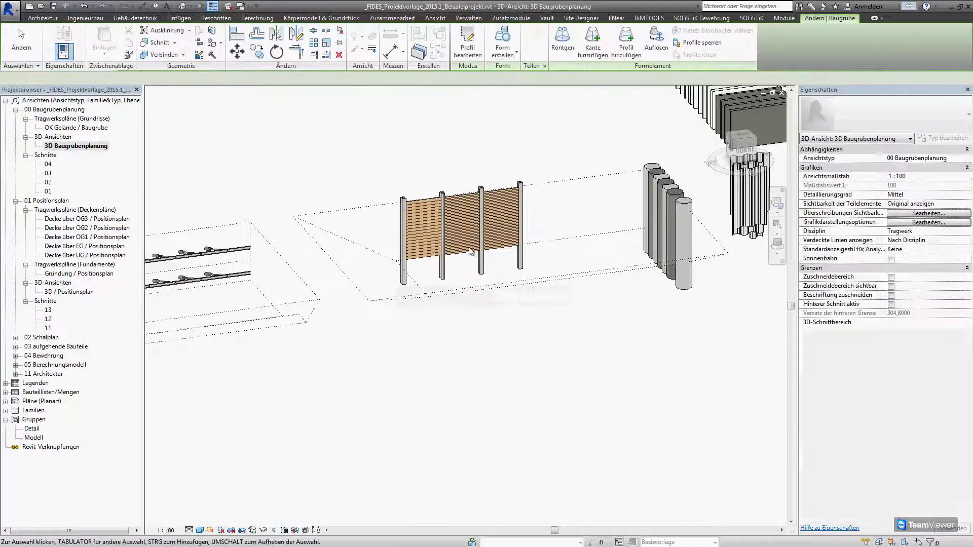
pyautogui.doubleClick(49, 165)
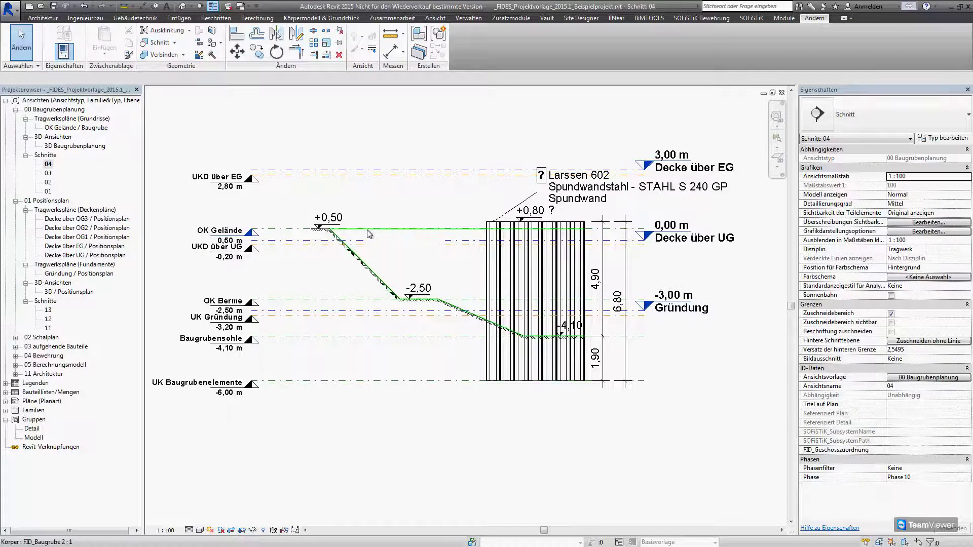
# Zoom into section 04's +0,50 slope crest and select the FID_Linie_Erdreich earth line.
pyautogui.scroll(2, 369, 233)
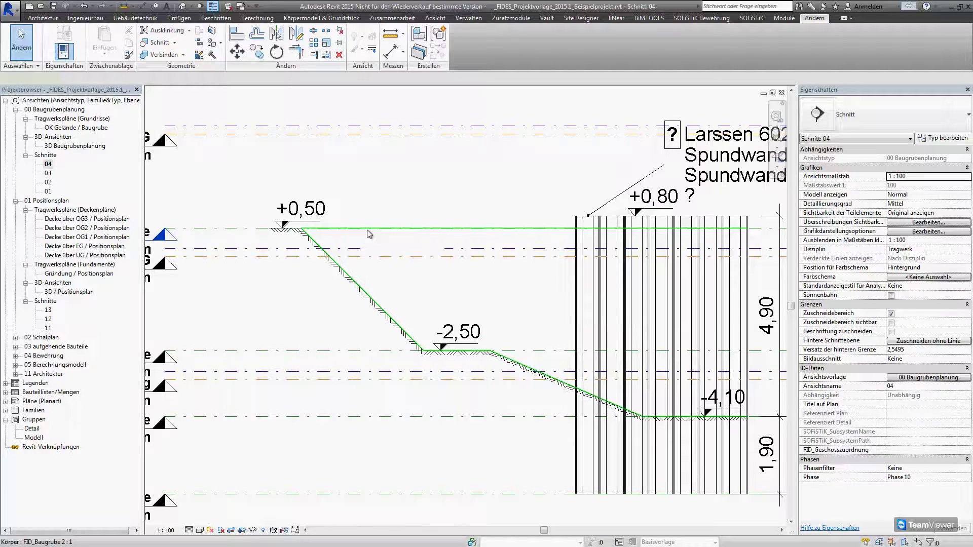
pyautogui.click(369, 233)
pyautogui.moveTo(375, 235)
pyautogui.mouseDown(button='middle')
pyautogui.moveTo(319, 218)
pyautogui.moveTo(496, 168)
pyautogui.mouseUp(button='middle')
pyautogui.press('Escape')
pyautogui.scroll(-1, 327, 226)
pyautogui.scroll(2, 394, 193)
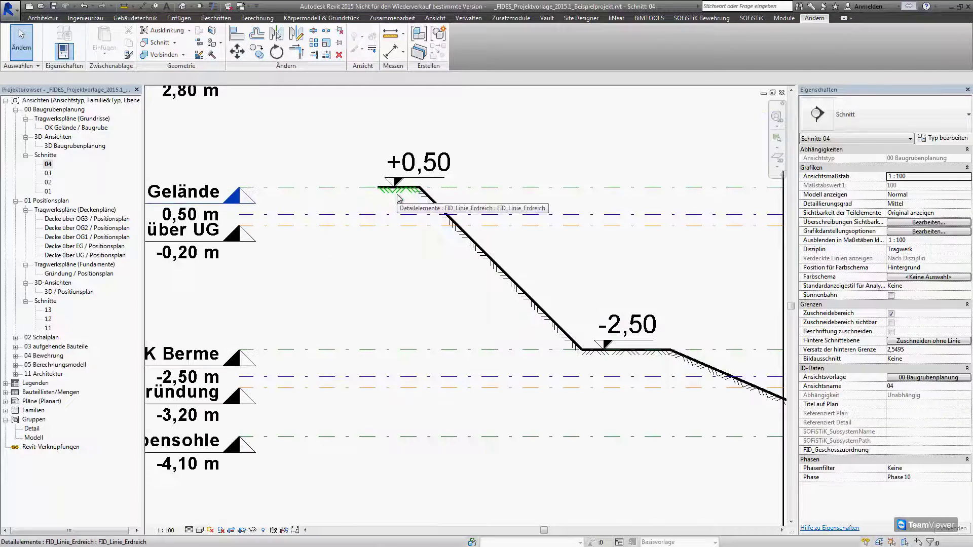
pyautogui.scroll(1, 400, 197)
pyautogui.scroll(1, 405, 197)
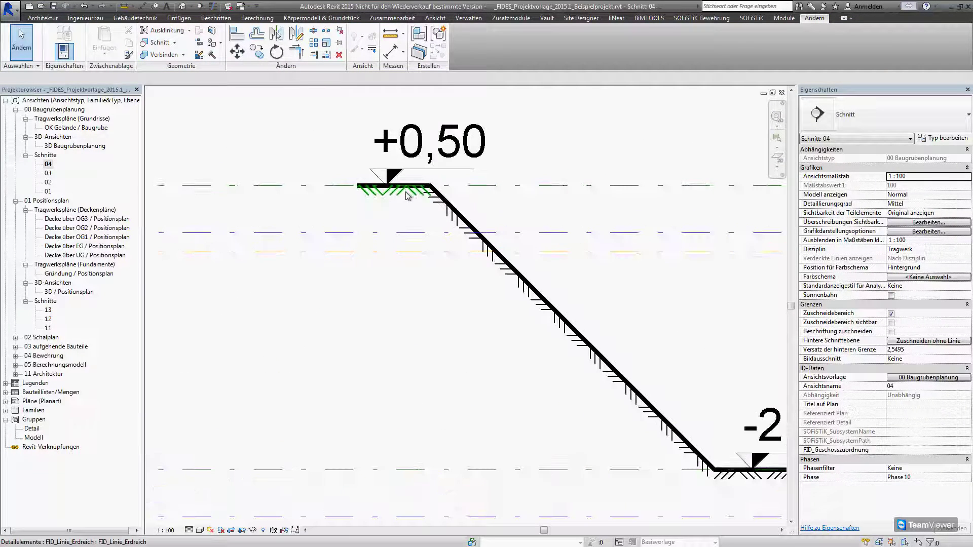
pyautogui.click(459, 231)
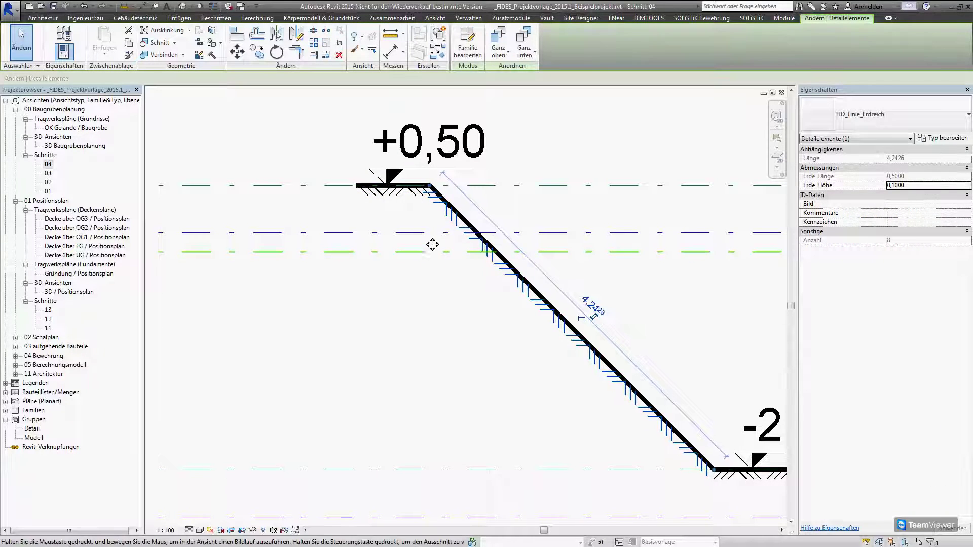
# Set the slope earth line's Erde_Höhe to 0,5.
pyautogui.moveTo(433, 245); pyautogui.dragTo(334, 230, button='middle')
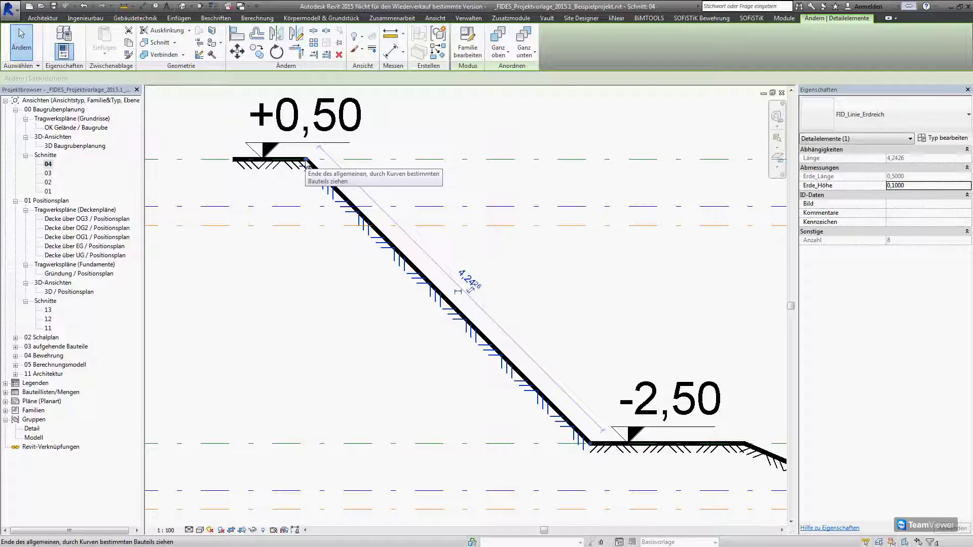
pyautogui.click(909, 185)
pyautogui.write('0,5')
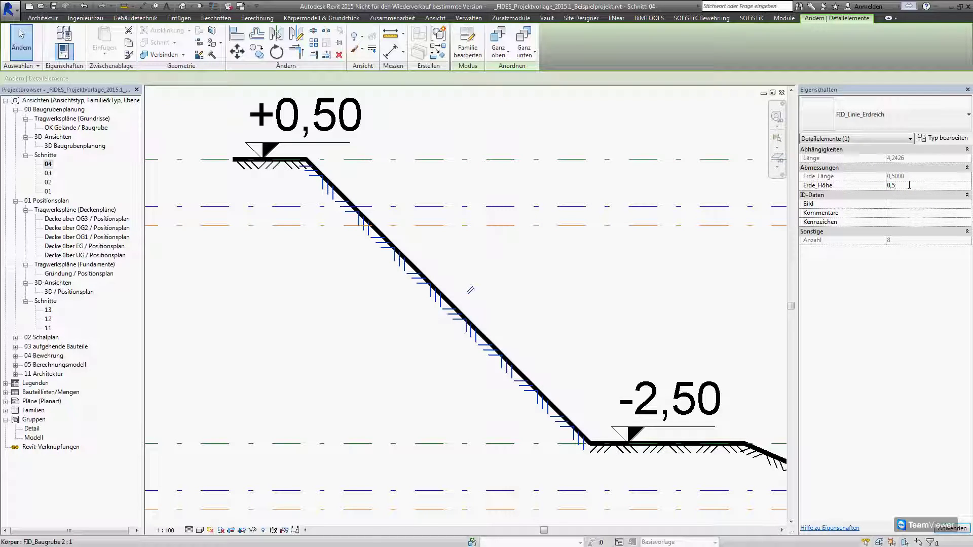
pyautogui.press('Return')
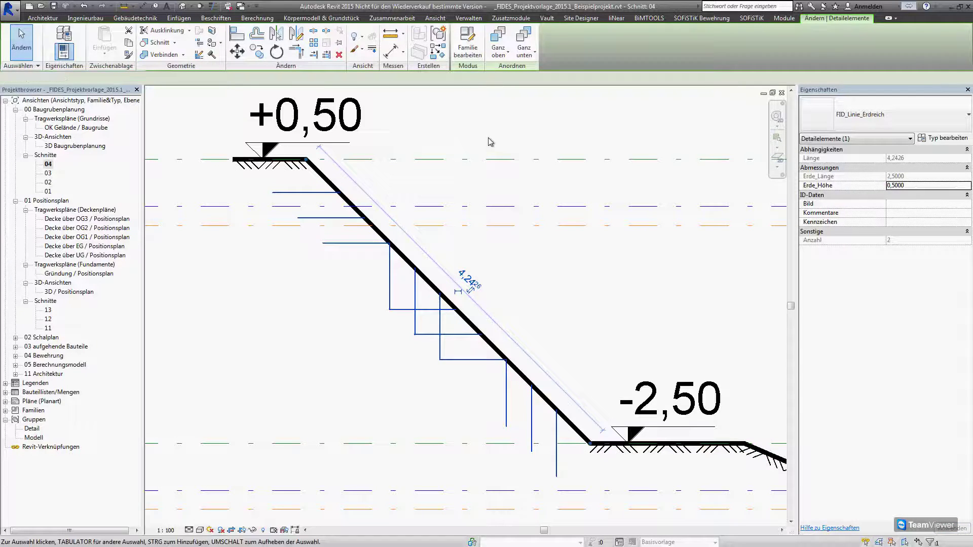
# Select the excavation body to view its 848.198 m³ volume, panning to the levels and Larssen 602 tag.
pyautogui.click(490, 142)
pyautogui.scroll(-2, 489, 141)
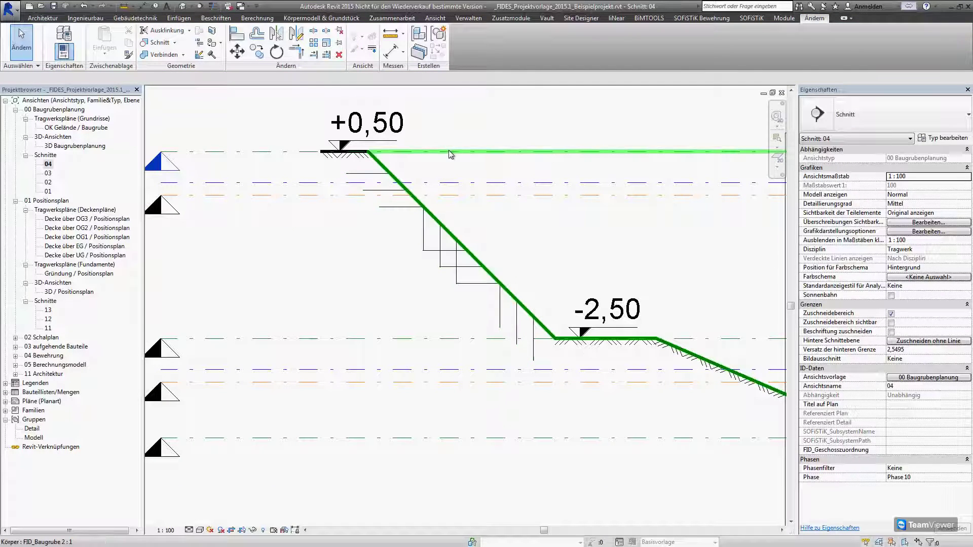
pyautogui.scroll(-3, 448, 150)
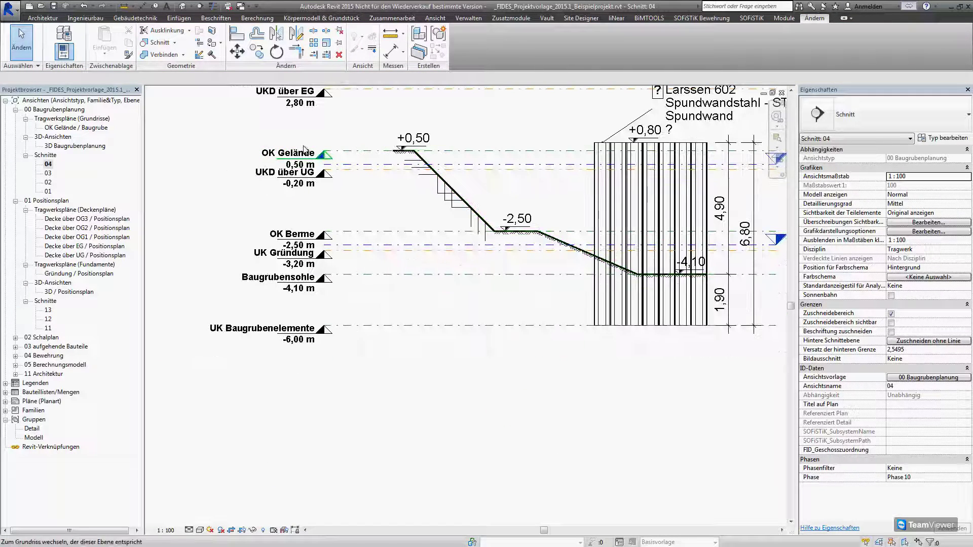
pyautogui.scroll(1, 304, 149)
pyautogui.scroll(1, 299, 152)
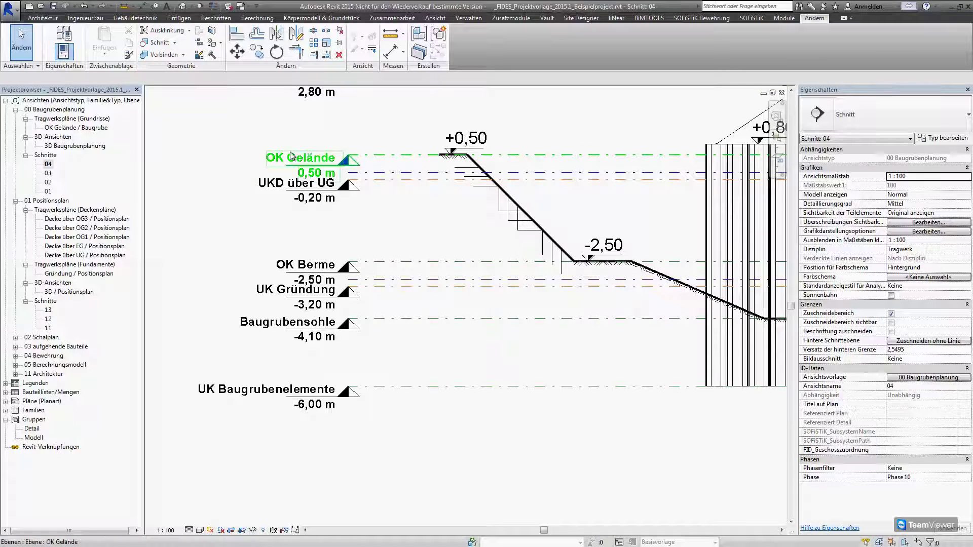
pyautogui.click(529, 159)
pyautogui.scroll(-1, 514, 159)
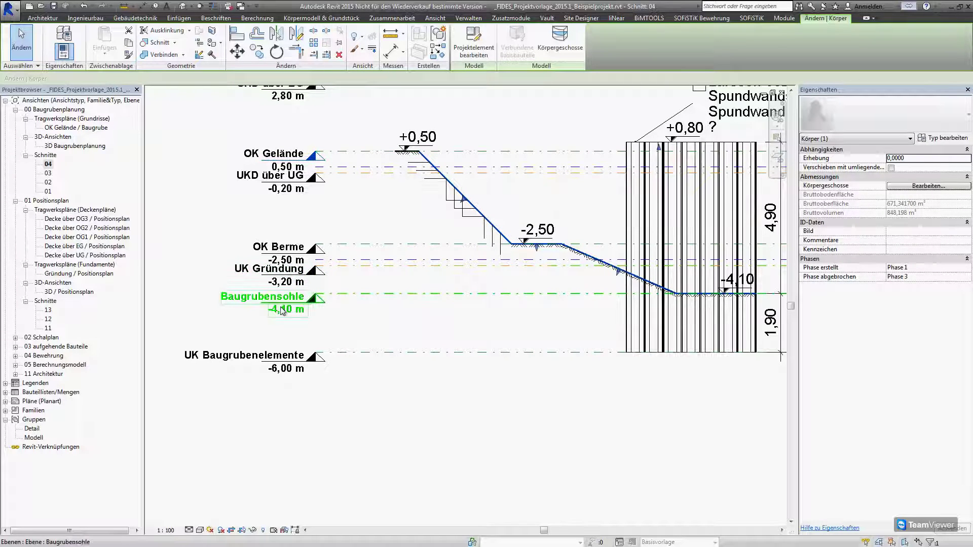
pyautogui.moveTo(498, 297); pyautogui.dragTo(322, 290, button='middle')
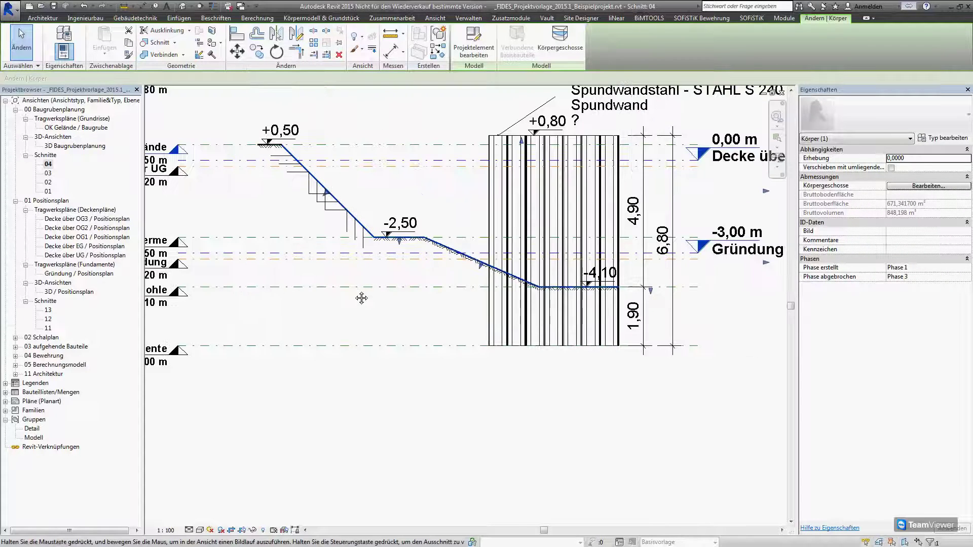
pyautogui.moveTo(456, 117); pyautogui.dragTo(412, 153, button='middle')
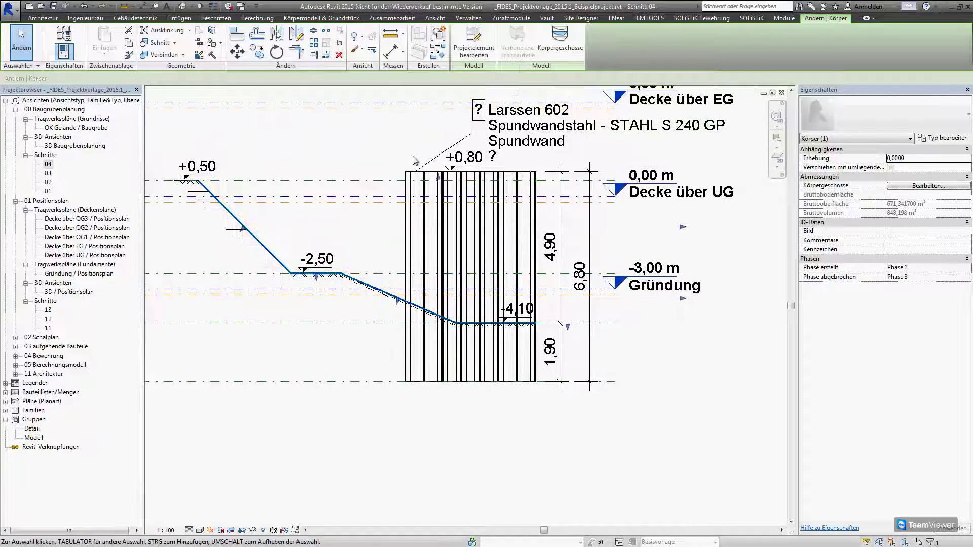
# Inspect the Larssen 602 sheet-pile tag in section 04, then open section 03.
pyautogui.press('Escape')
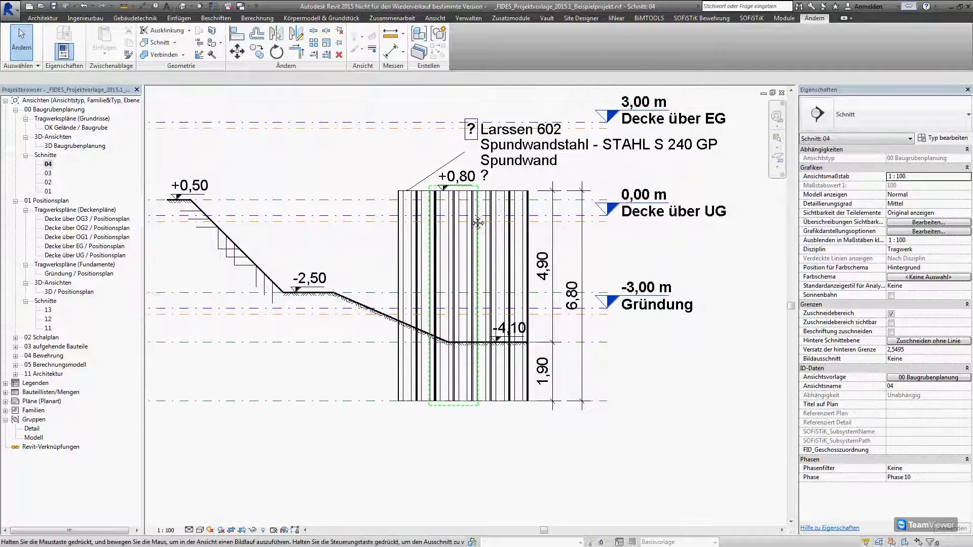
pyautogui.moveTo(480, 198); pyautogui.dragTo(462, 225, button='middle')
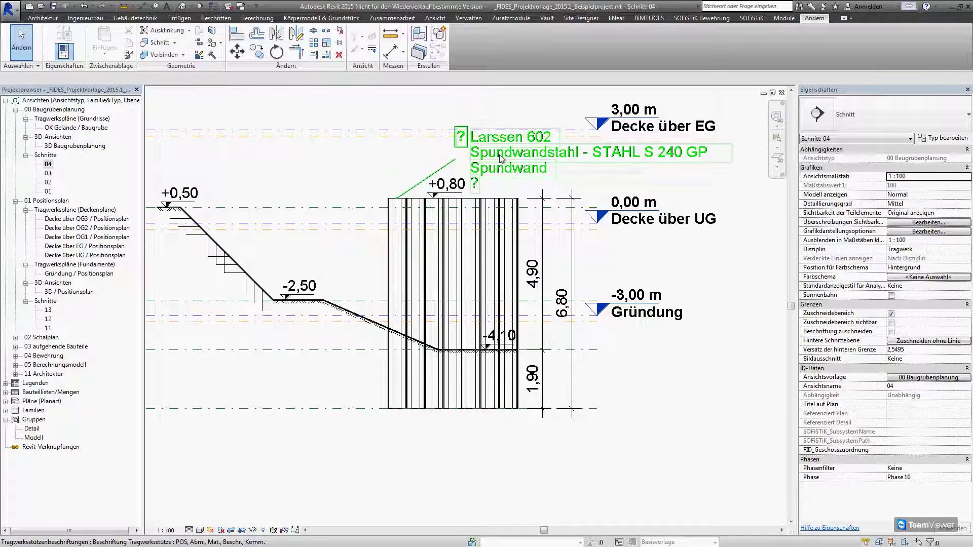
pyautogui.scroll(2, 500, 158)
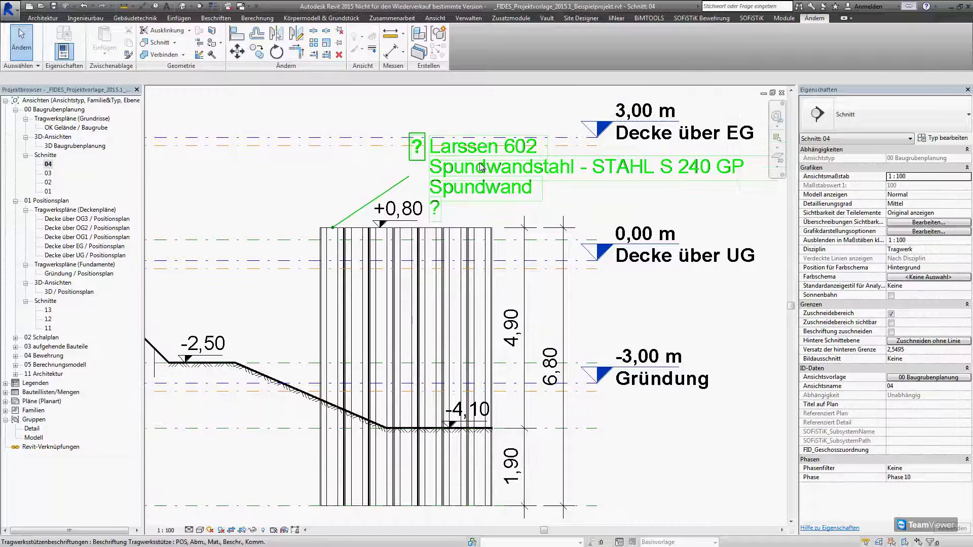
pyautogui.click(482, 169)
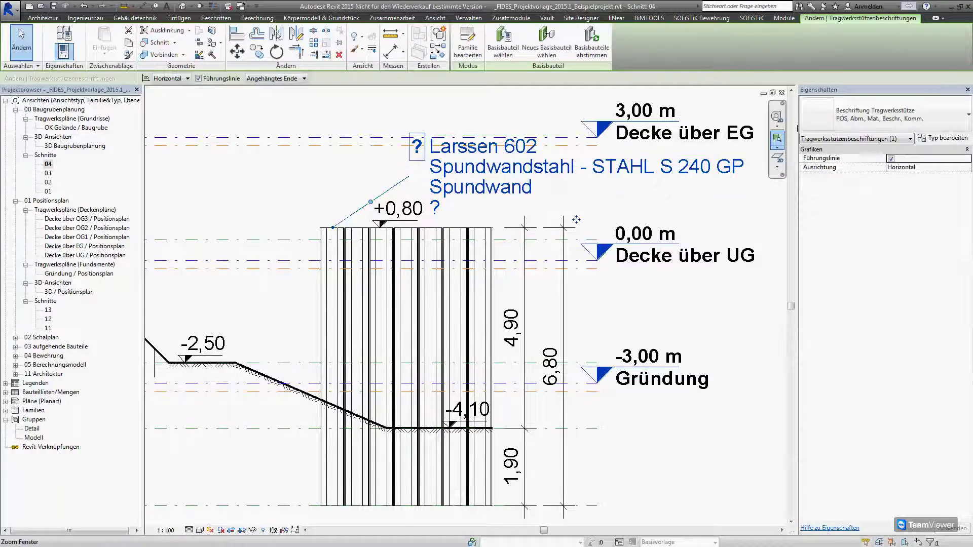
pyautogui.click(318, 211)
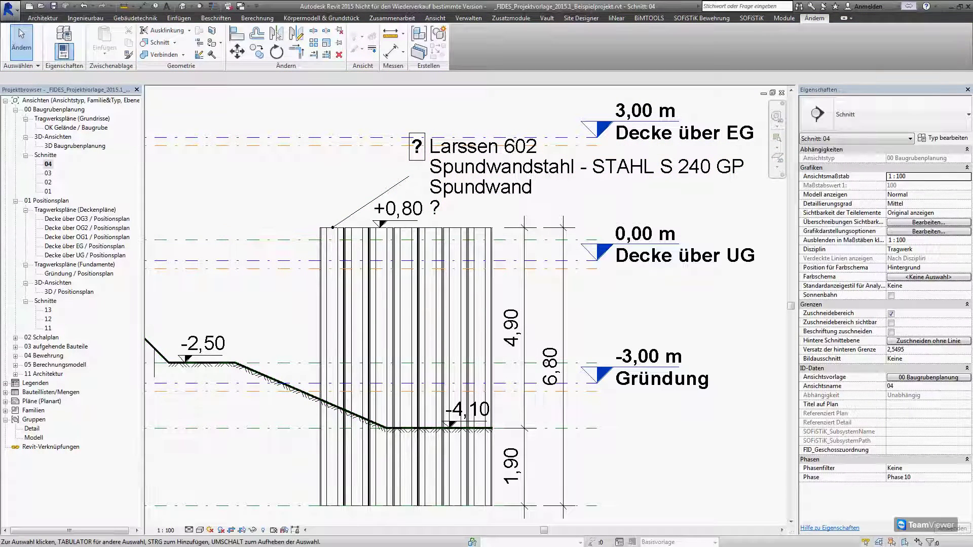
pyautogui.doubleClick(48, 174)
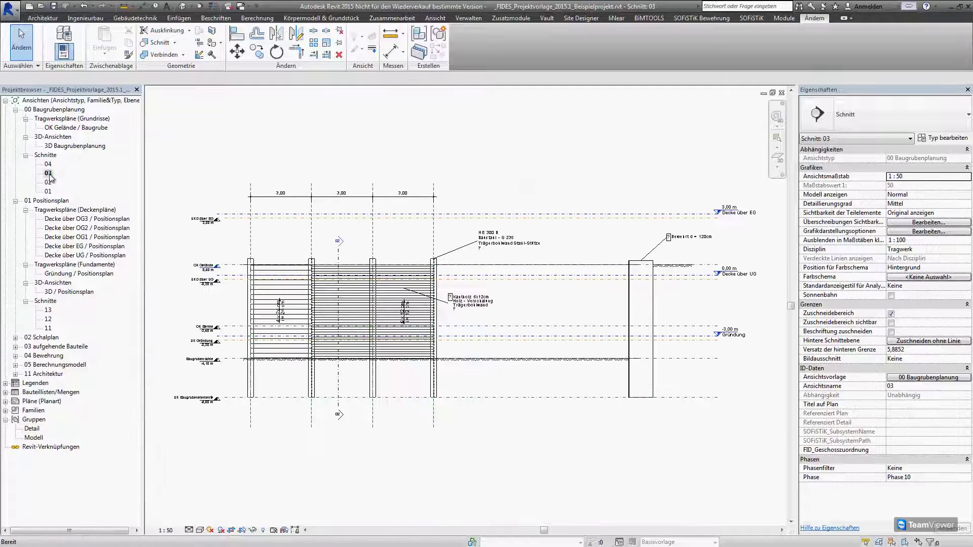
pyautogui.scroll(5, 369, 332)
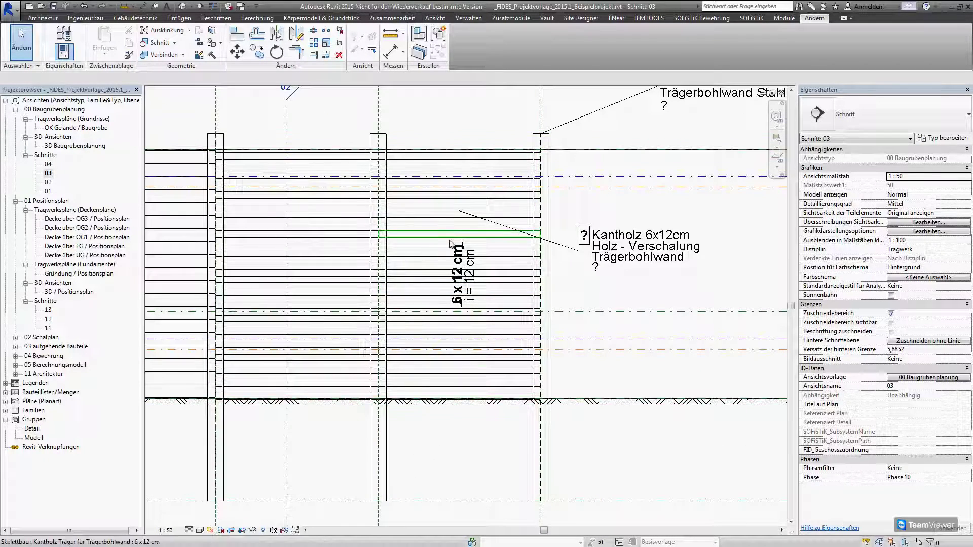
pyautogui.scroll(-1, 462, 284)
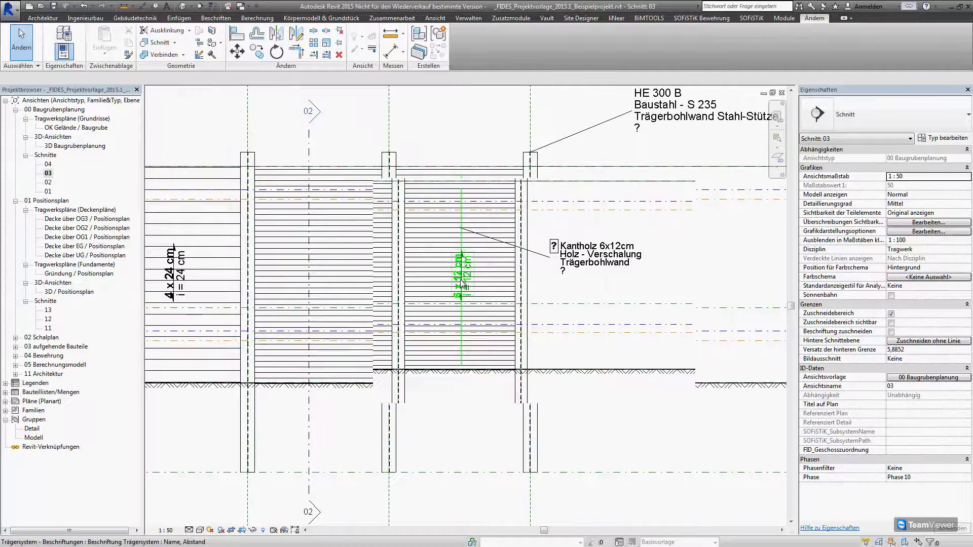
pyautogui.scroll(-2, 462, 284)
pyautogui.scroll(2, 507, 213)
pyautogui.scroll(1, 558, 167)
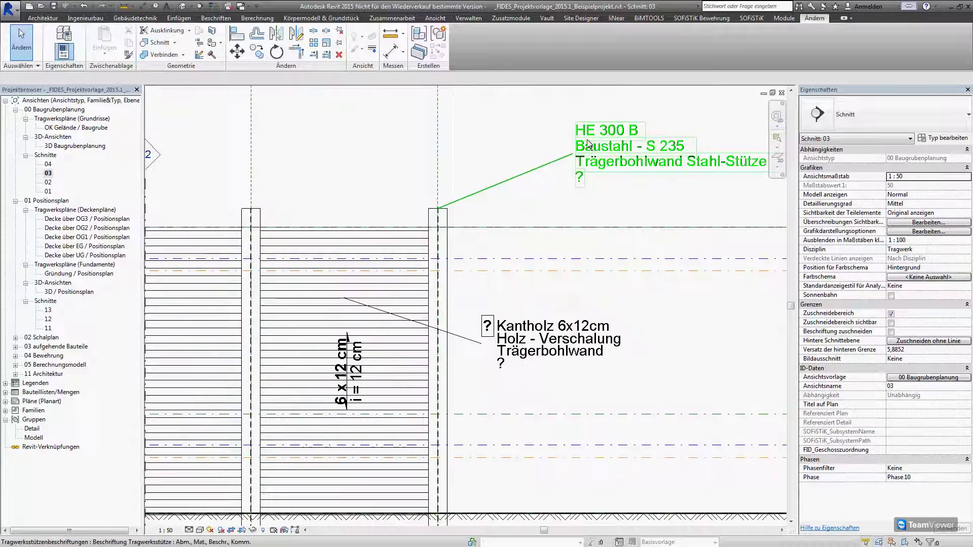
pyautogui.scroll(1, 583, 147)
pyautogui.click(588, 143)
pyautogui.moveTo(609, 158); pyautogui.dragTo(492, 180, button='middle')
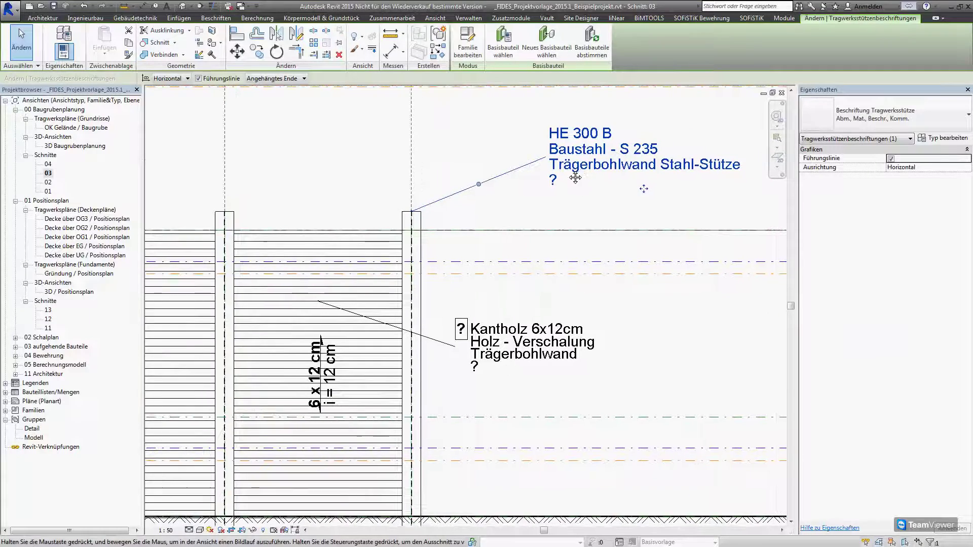
pyautogui.scroll(-1, 492, 180)
pyautogui.scroll(-1, 491, 180)
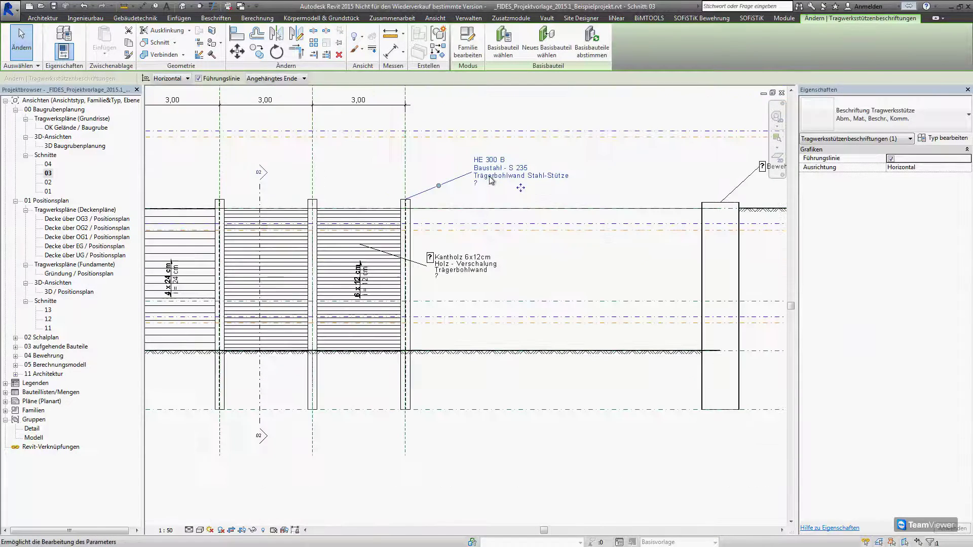
pyautogui.moveTo(490, 179); pyautogui.dragTo(372, 186, button='middle')
pyautogui.click(48, 183)
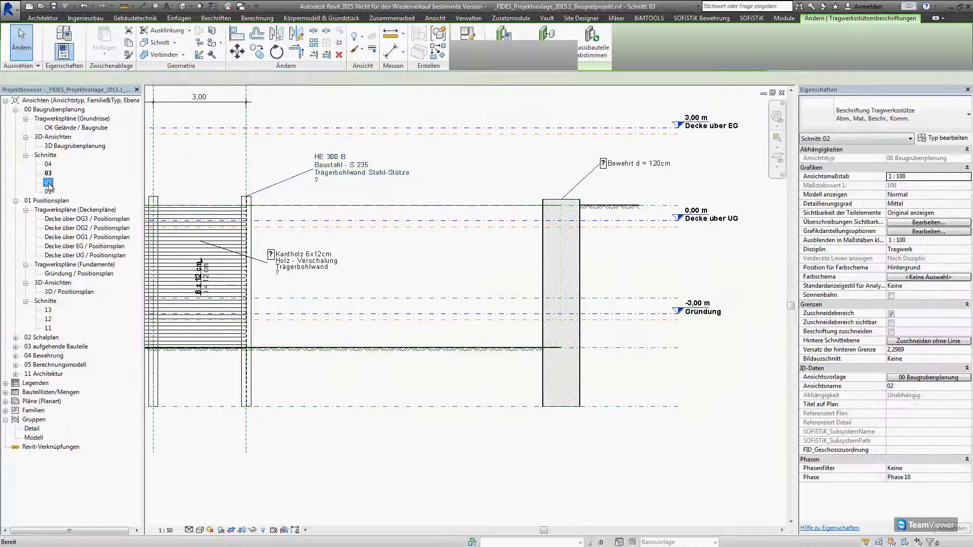
# Open section 02, zoom in and select its -4,10 spot elevation, then open section 01.
pyautogui.doubleClick(48, 183)
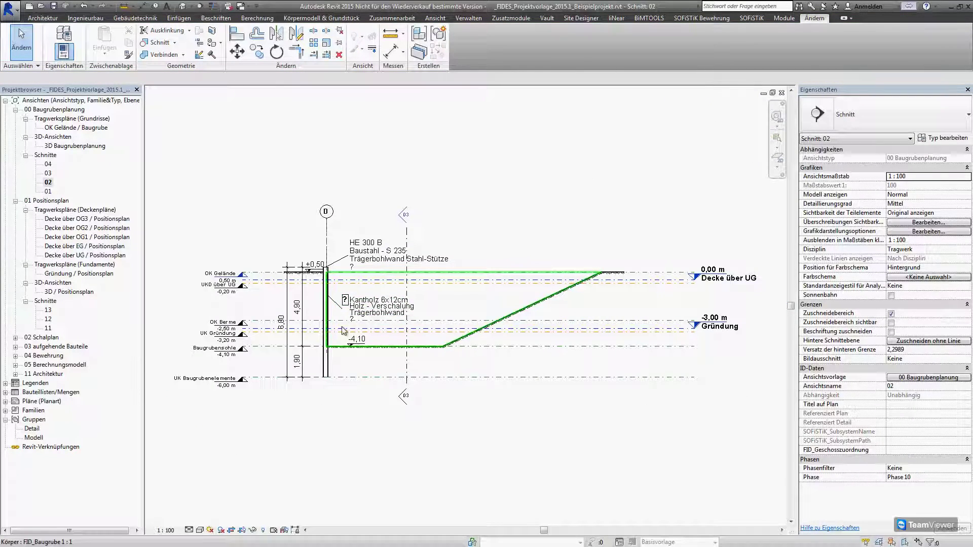
pyautogui.scroll(1, 384, 246)
pyautogui.scroll(1, 383, 246)
pyautogui.scroll(1, 384, 246)
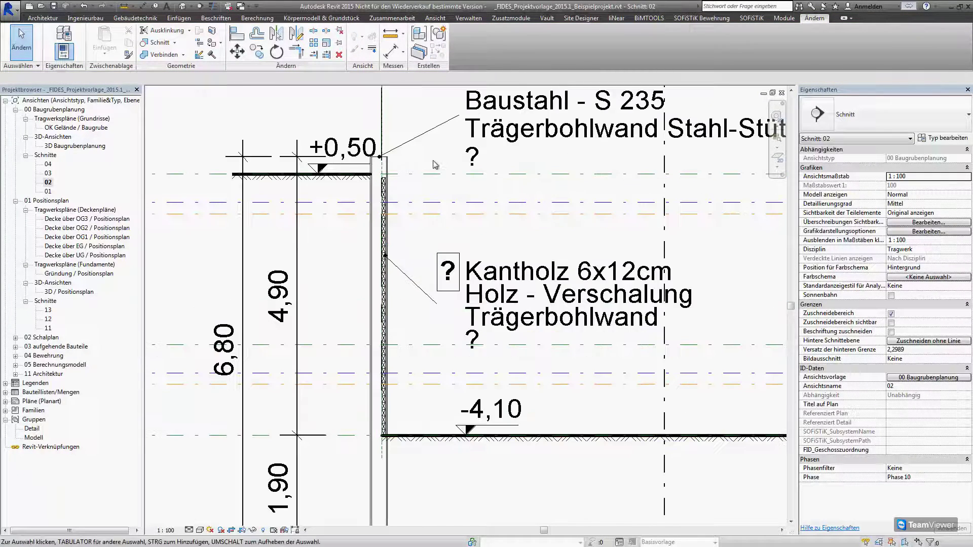
pyautogui.scroll(-2, 434, 165)
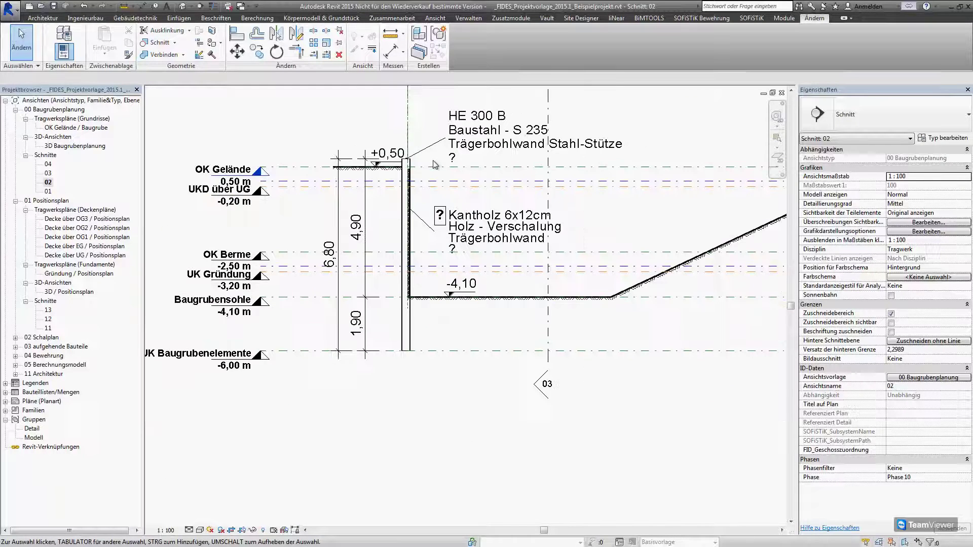
pyautogui.click(461, 293)
pyautogui.scroll(1, 461, 292)
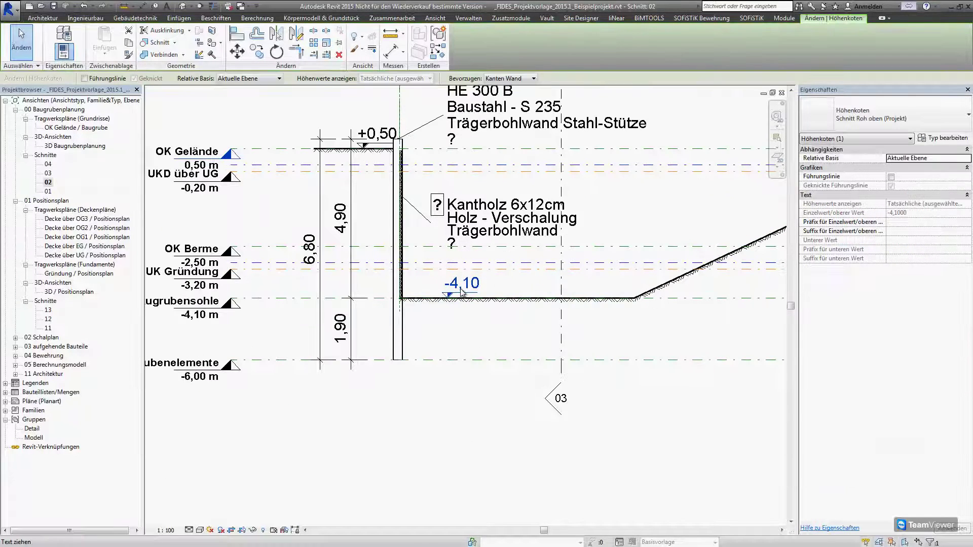
pyautogui.scroll(2, 461, 293)
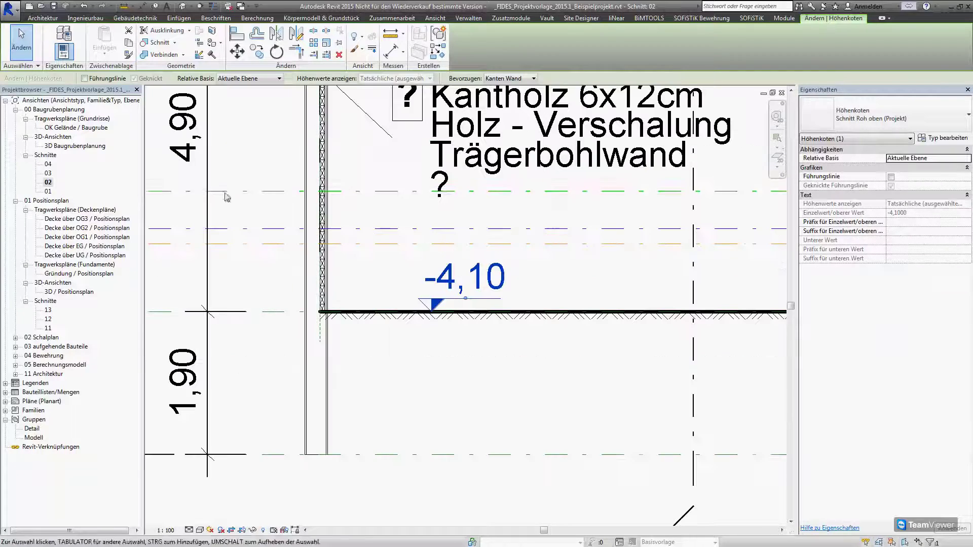
pyautogui.doubleClick(48, 192)
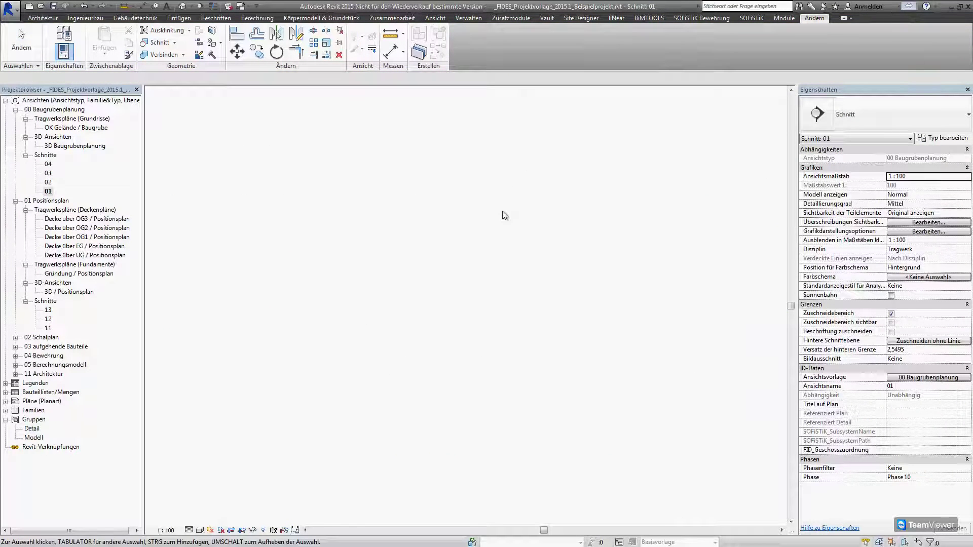
# Select the upper north-side ground anchor in section 01 and set its angle α to 30°.
pyautogui.scroll(1, 284, 302)
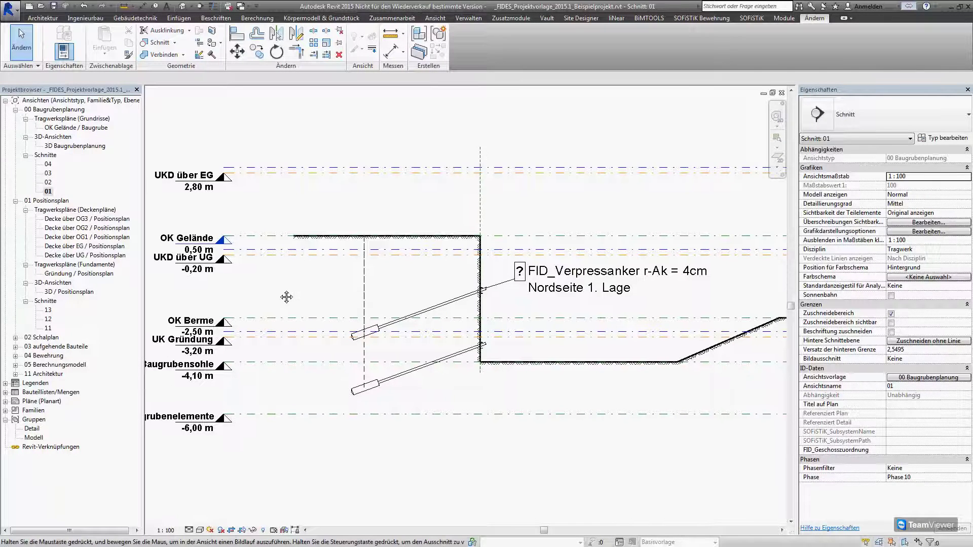
pyautogui.scroll(1, 355, 302)
pyautogui.scroll(1, 435, 301)
pyautogui.scroll(1, 477, 287)
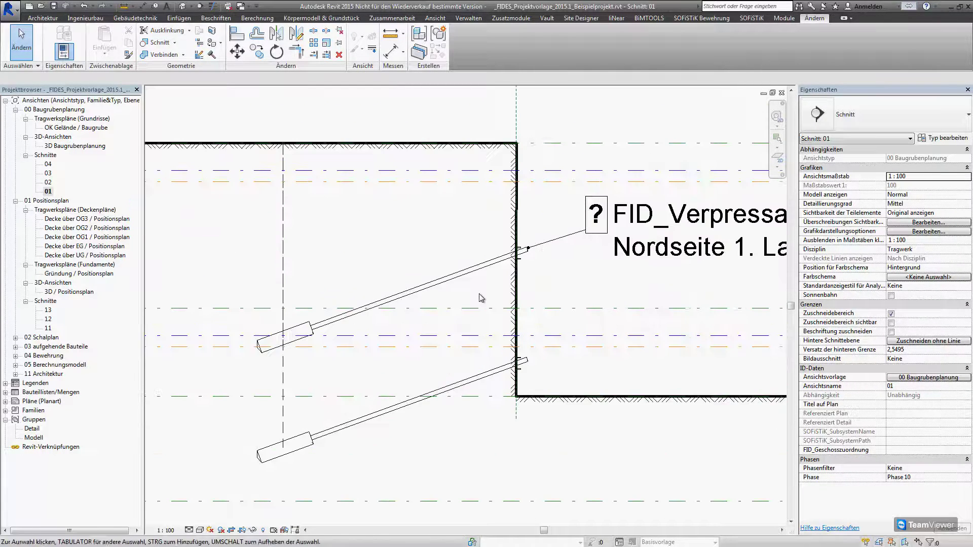
pyautogui.click(478, 274)
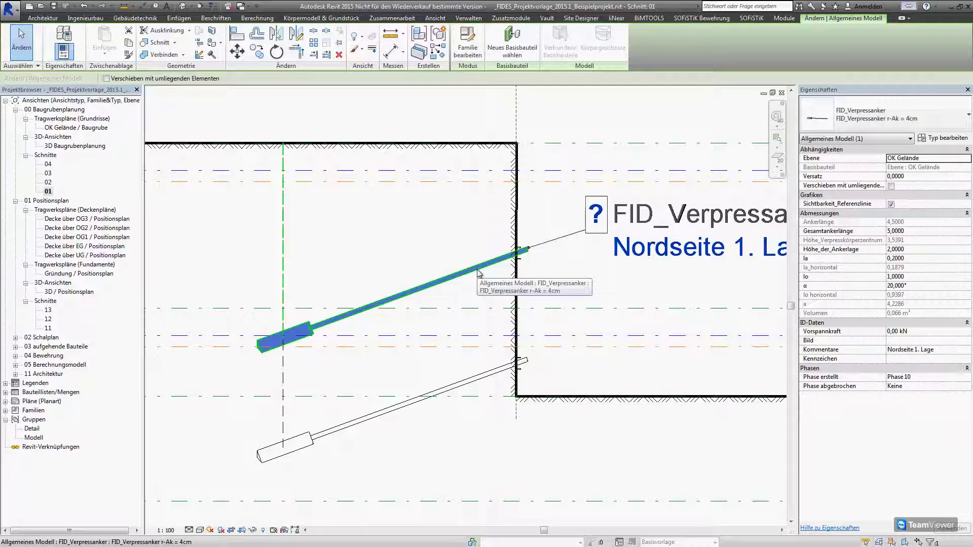
pyautogui.click(917, 285)
pyautogui.write('30')
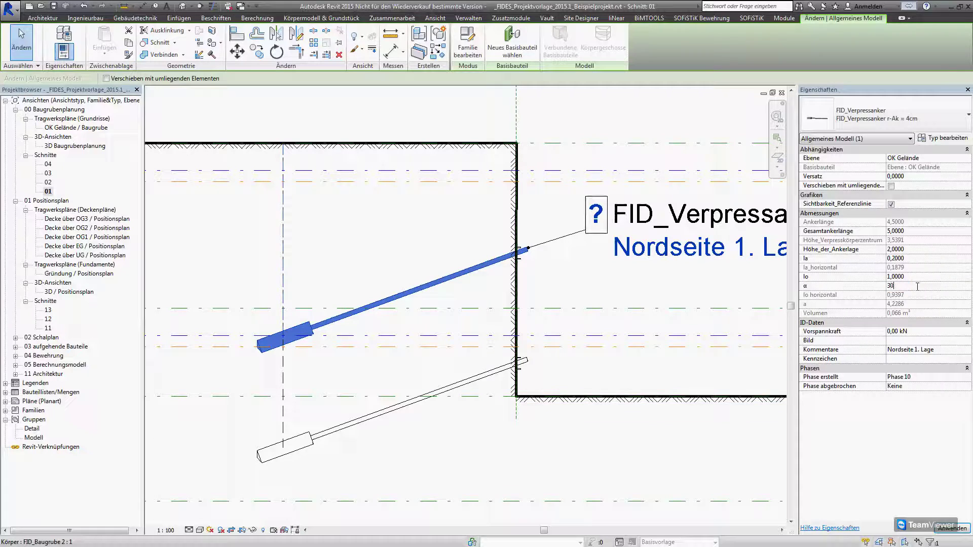
pyautogui.press('Return')
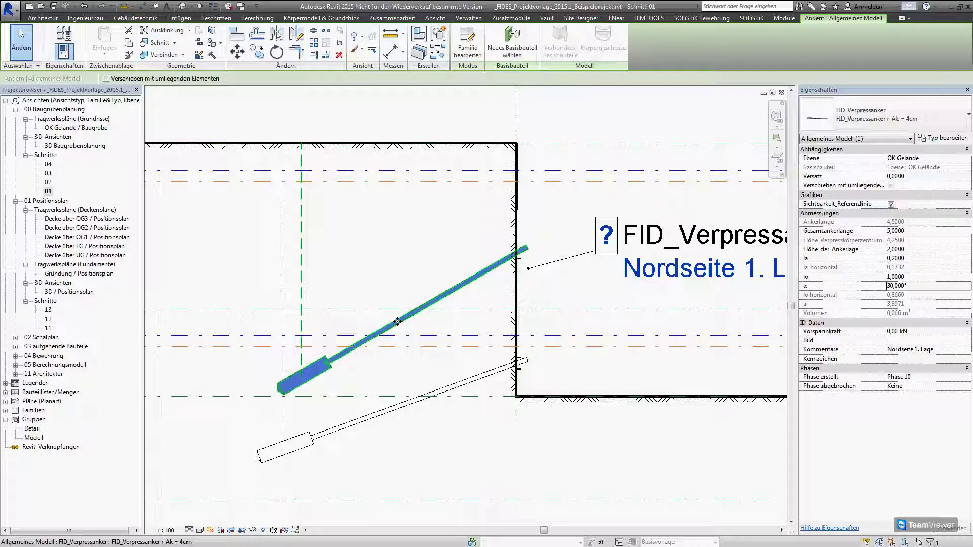
# Shorten the anchor by setting Gesamtankerlänge from 5,0000 to 4.
pyautogui.click(911, 230)
pyautogui.write('4')
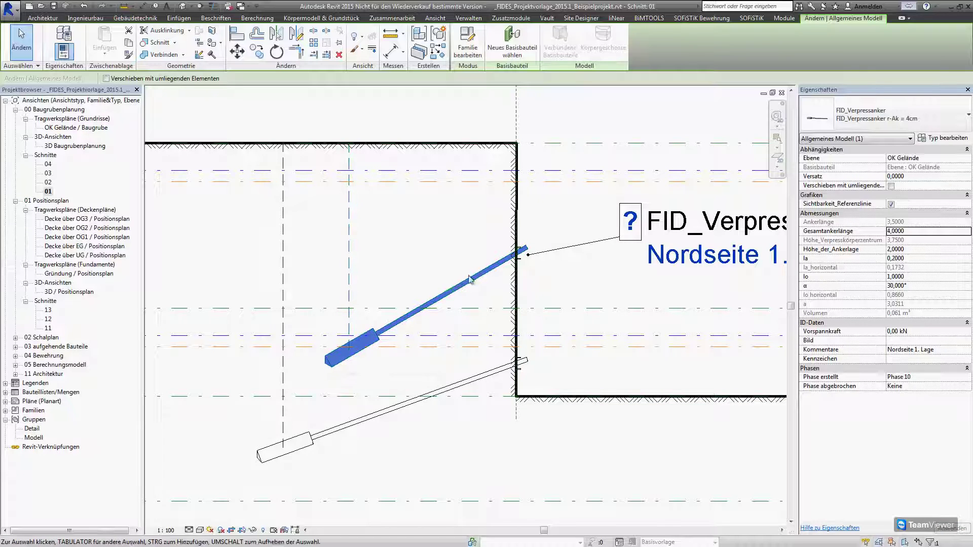
pyautogui.scroll(4, 517, 253)
pyautogui.scroll(1, 517, 254)
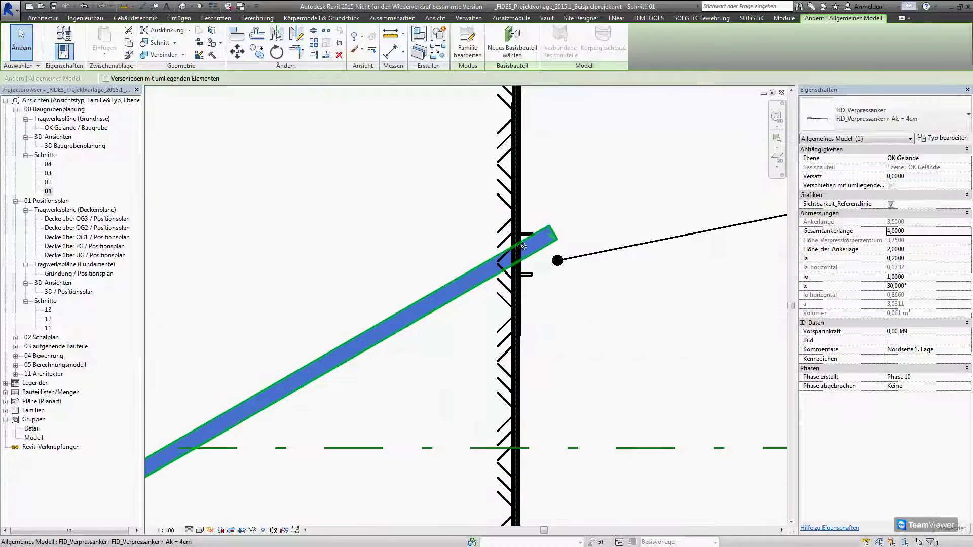
pyautogui.scroll(-3, 523, 245)
pyautogui.scroll(-2, 522, 245)
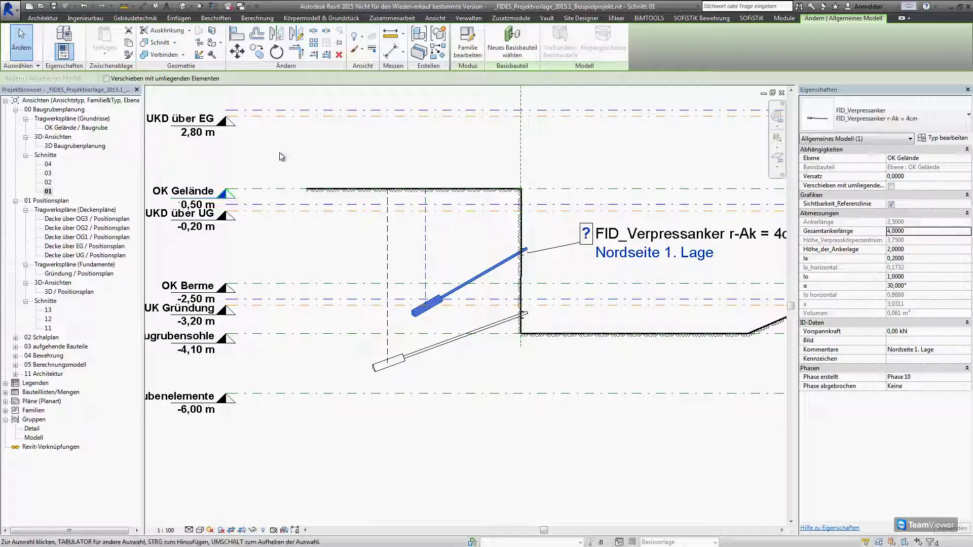
pyautogui.scroll(-1, 282, 157)
pyautogui.scroll(-1, 282, 156)
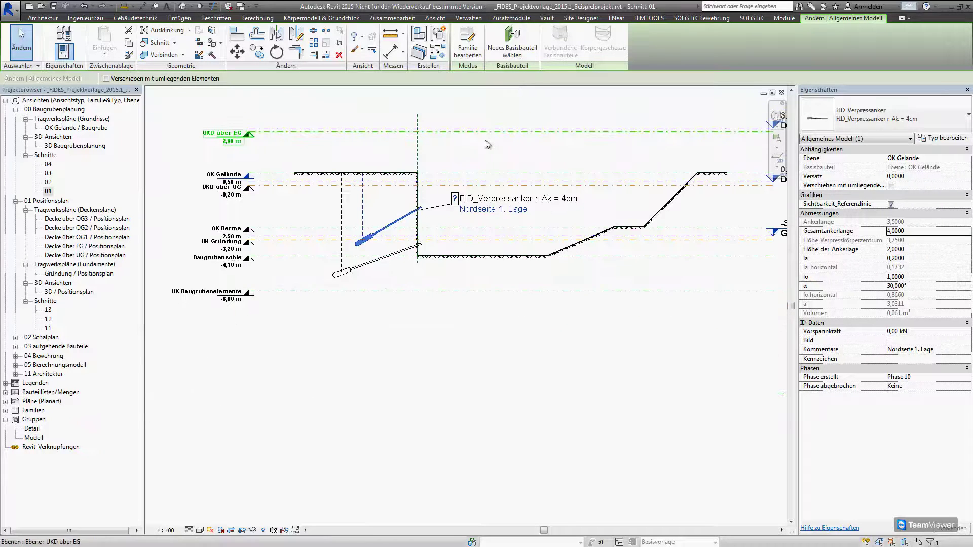
# Expand Bauteillisten/Mengen and scroll through the FID schedules, from FID_BAU_Durchbrüche to Wandtypenliste.
pyautogui.click(484, 179)
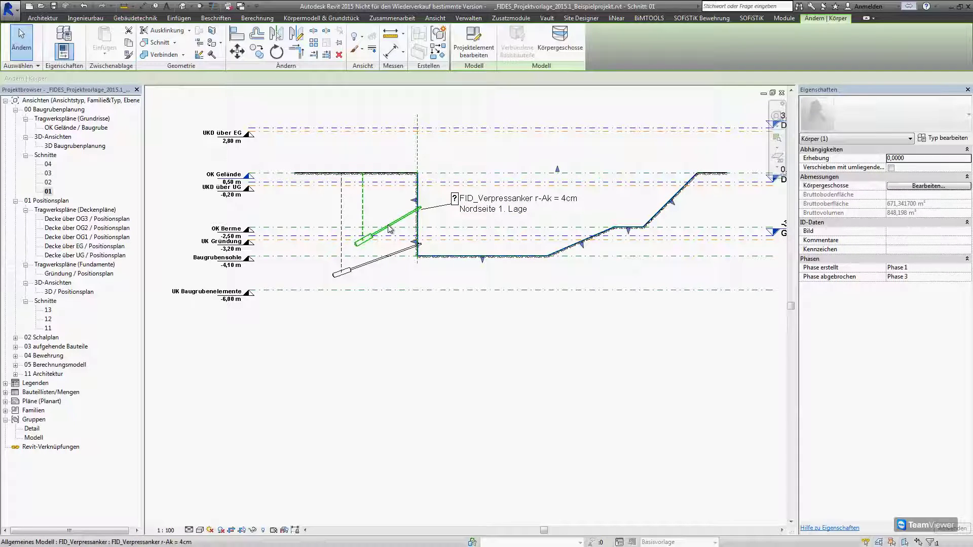
pyautogui.click(6, 395)
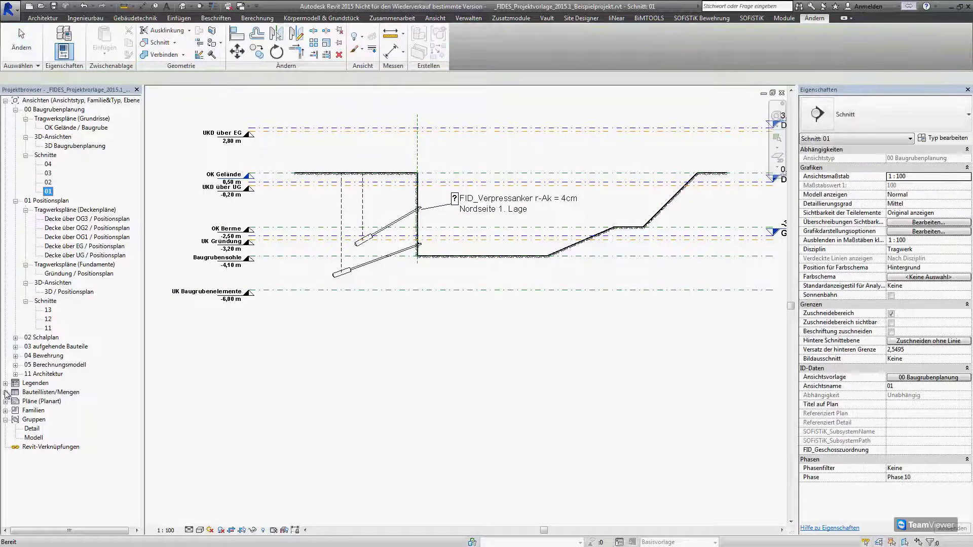
pyautogui.click(6, 392)
pyautogui.click(53, 374)
pyautogui.scroll(-2, 53, 374)
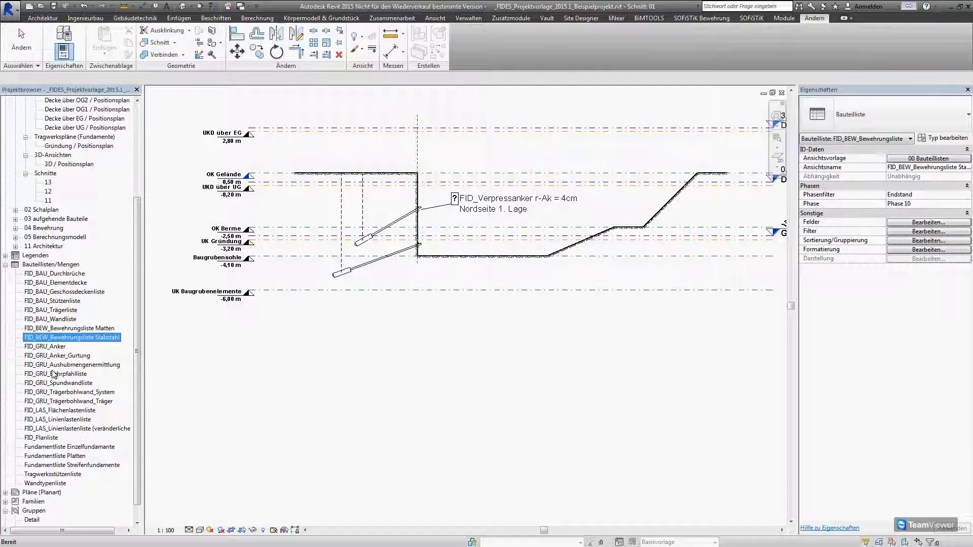
pyautogui.scroll(-1, 53, 376)
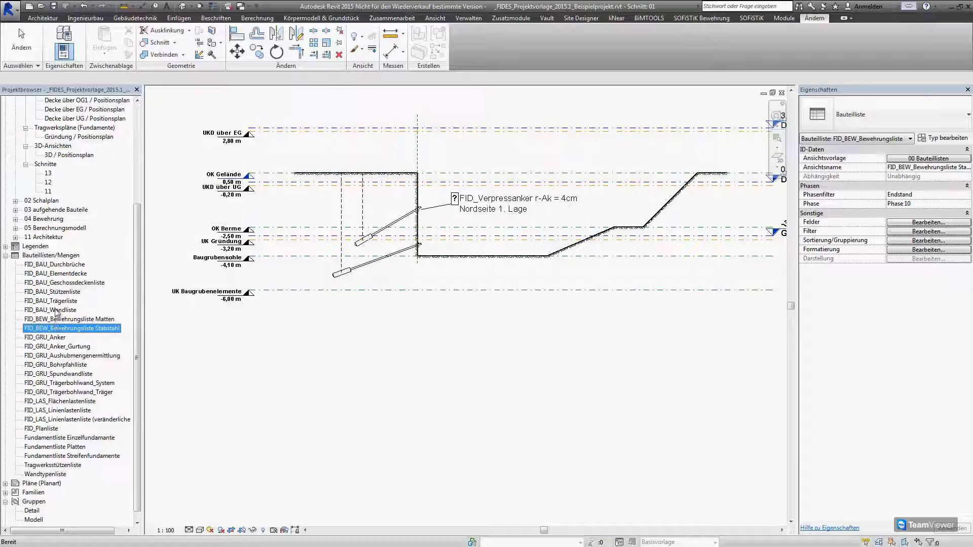
# Review the FID_GRU_Anker schedule columns, then open FID_GRU_Anker_Gurtung listing the 2 UPE 220 walers.
pyautogui.doubleClick(57, 339)
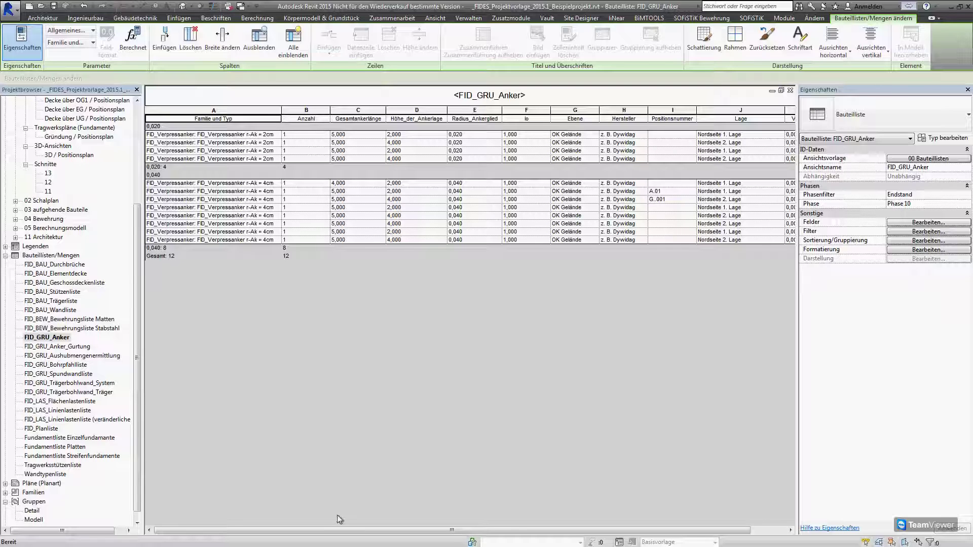
pyautogui.moveTo(482, 530); pyautogui.dragTo(517, 531)
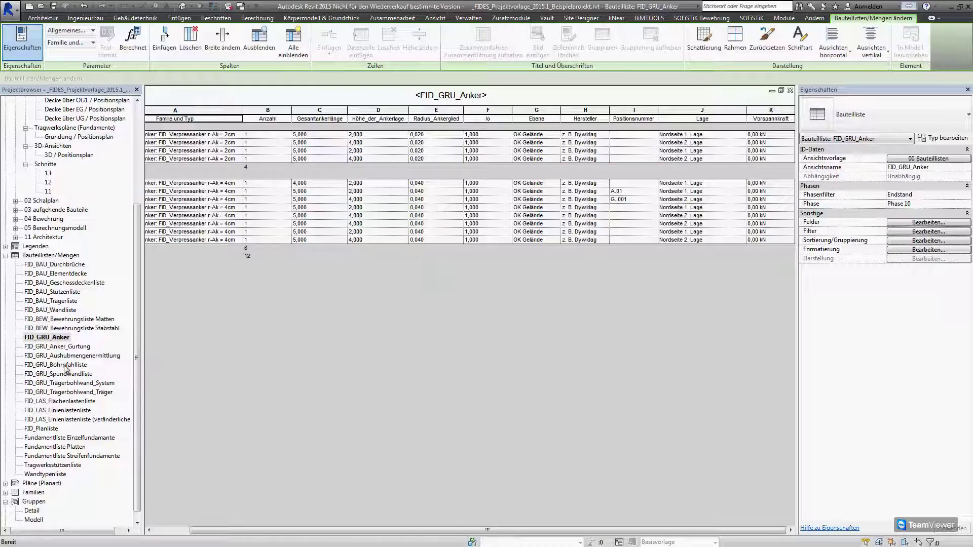
pyautogui.doubleClick(68, 346)
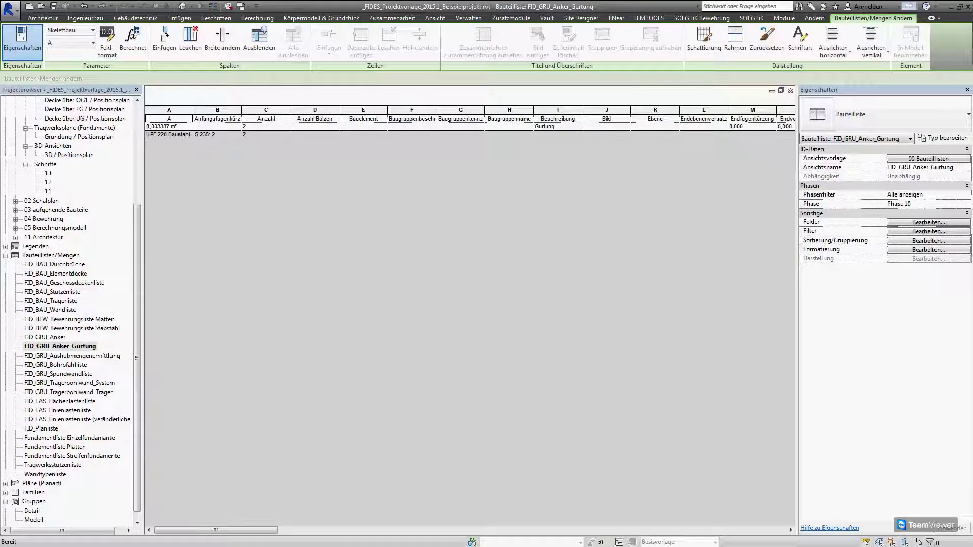
# View the FID_GRU_Bohrpfahlliste pile schedule, then open FID_GRU_Aushubmengenermittlung totalling 2198,69 m³.
pyautogui.click(70, 366)
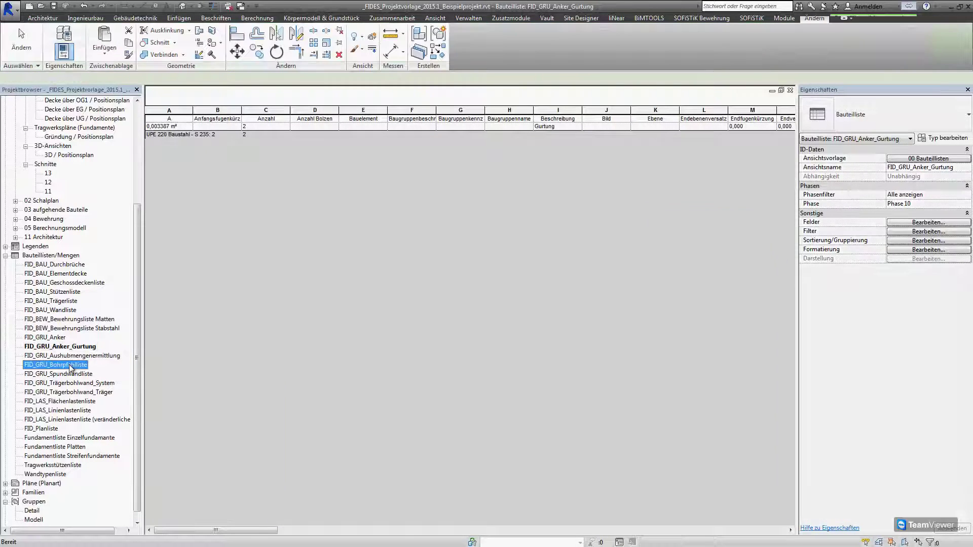
pyautogui.doubleClick(70, 366)
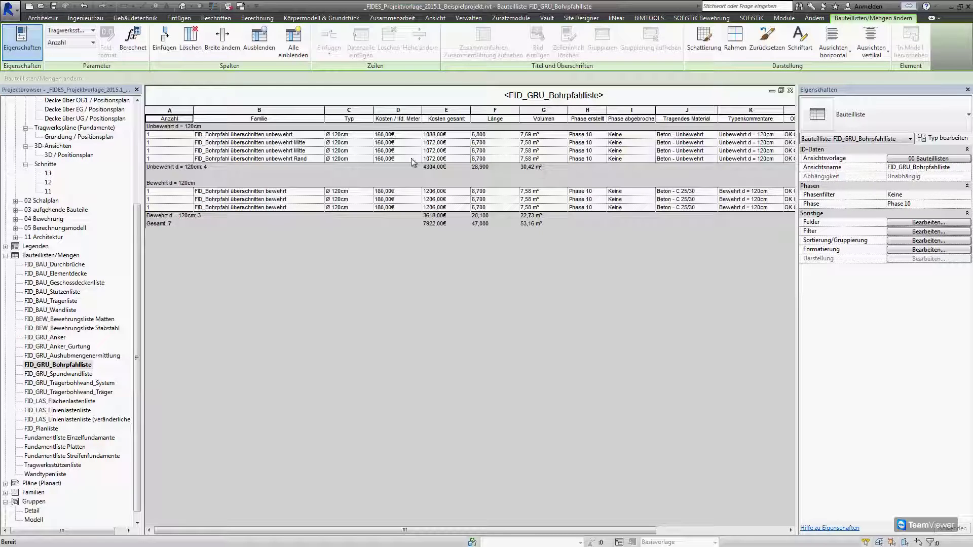
pyautogui.doubleClick(68, 357)
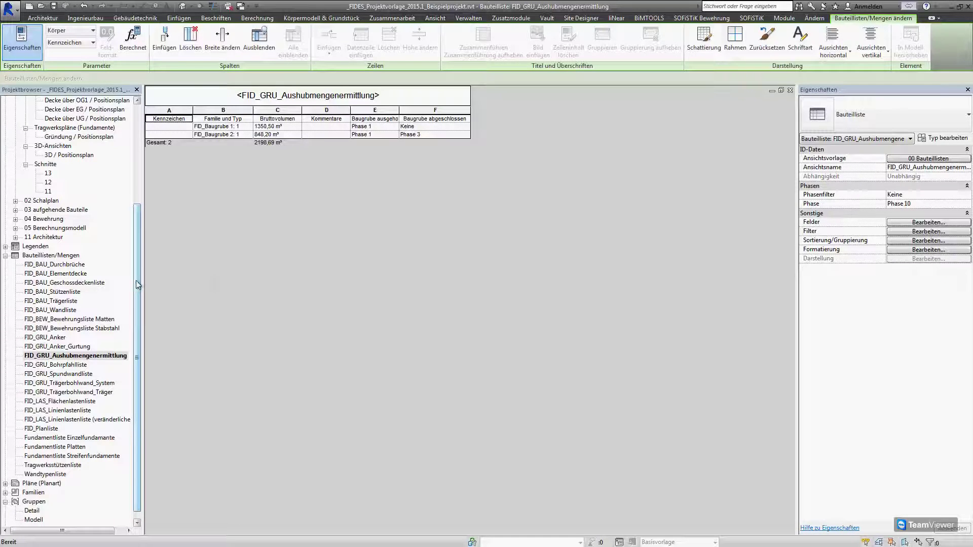
# Collapse 00 Baugrubenplanung and open the Decke über EG / Positionsplan floor plan.
pyautogui.moveTo(135, 281); pyautogui.dragTo(142, 187)
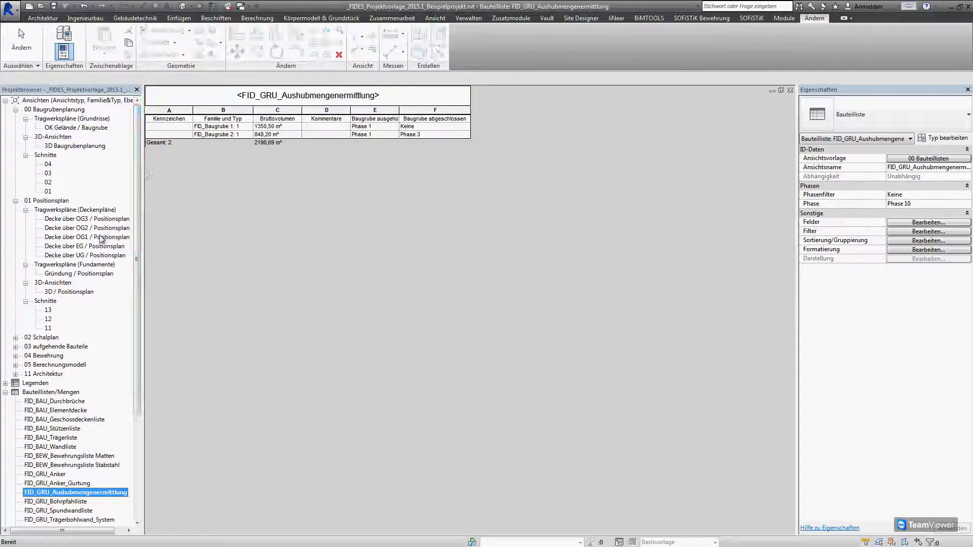
pyautogui.click(15, 109)
pyautogui.click(64, 165)
pyautogui.doubleClick(64, 164)
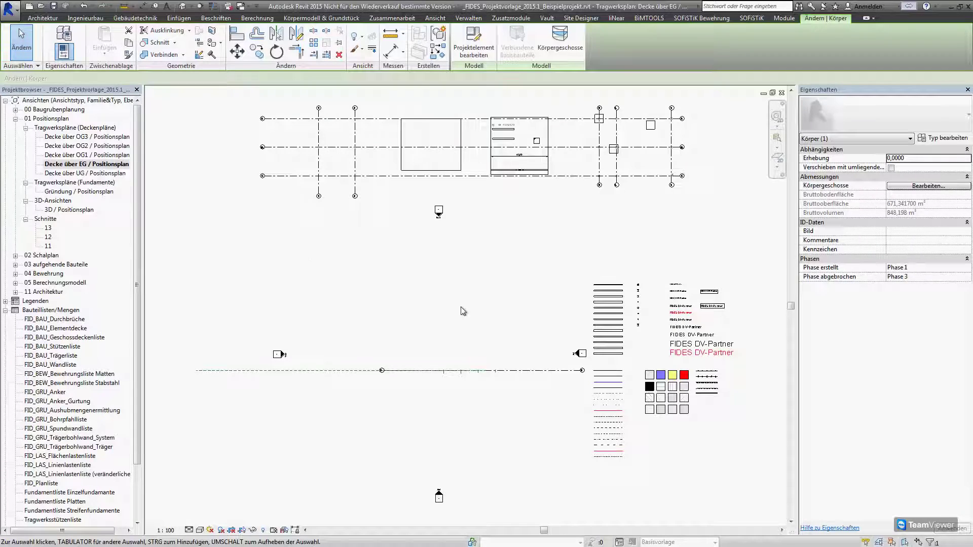
# Zoom and pan the plan to the sample text types, line styles and hatch pattern swatches.
pyautogui.scroll(3, 507, 324)
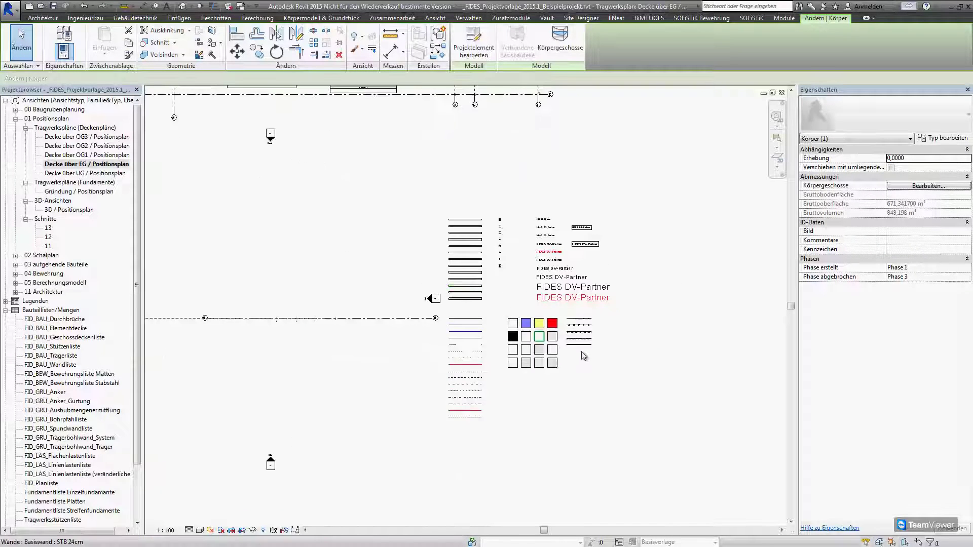
pyautogui.scroll(2, 465, 204)
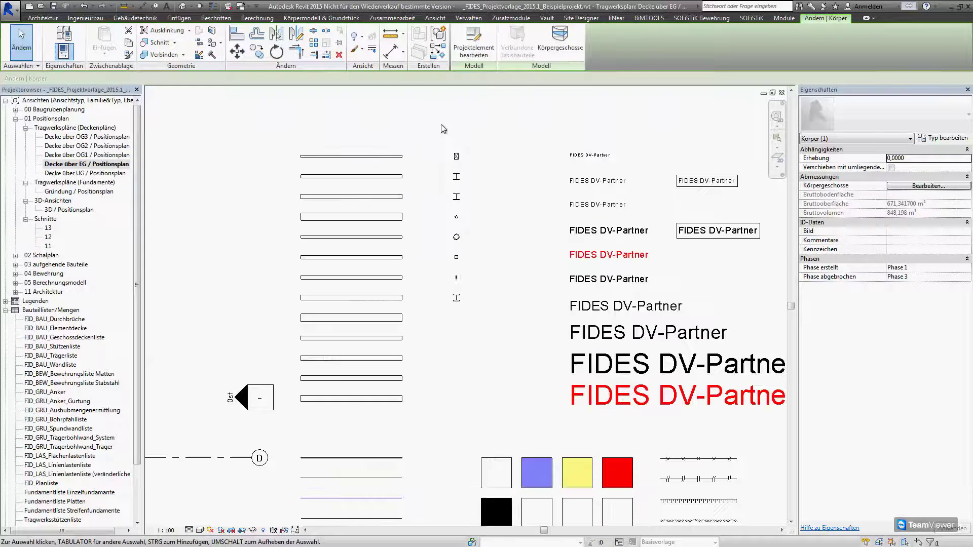
pyautogui.scroll(2, 465, 204)
pyautogui.scroll(2, 494, 122)
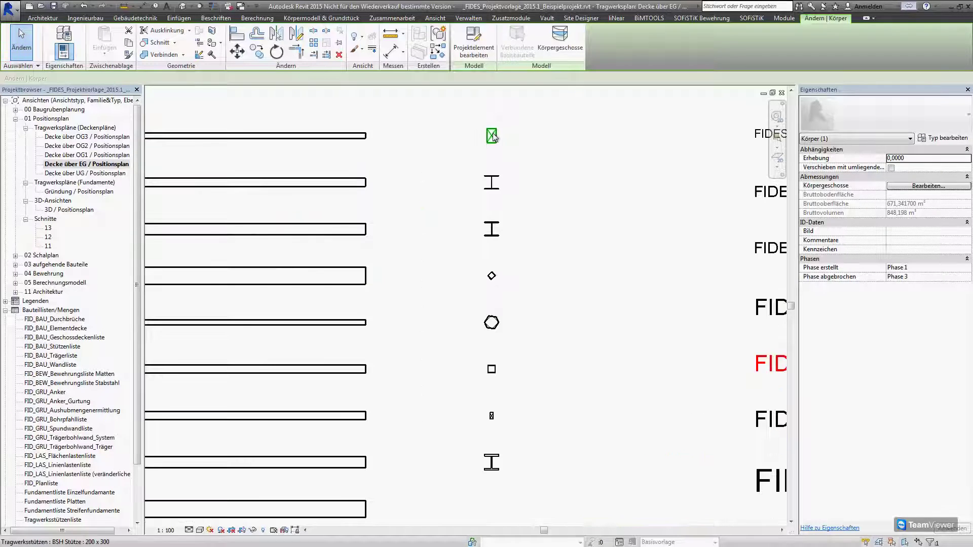
pyautogui.scroll(2, 495, 136)
pyautogui.scroll(1, 500, 137)
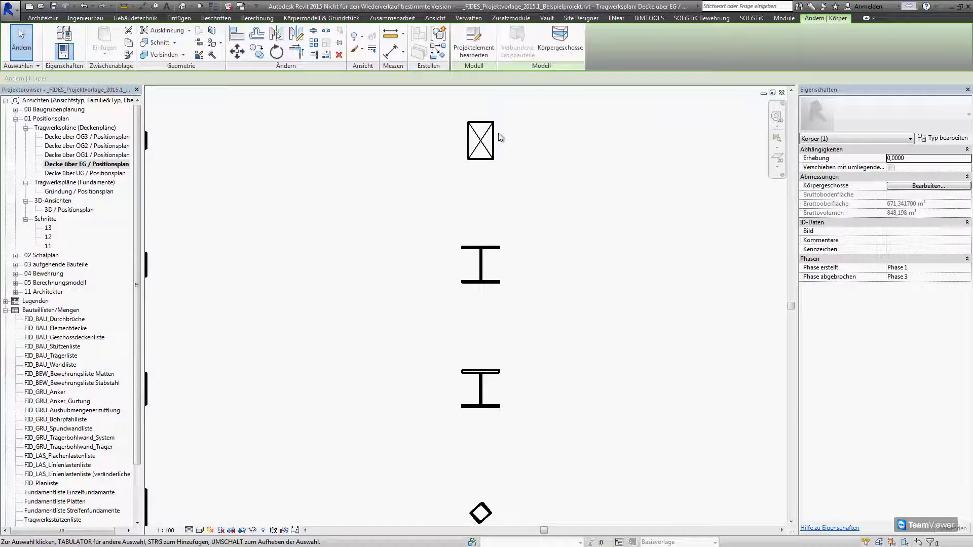
pyautogui.scroll(-2, 500, 137)
pyautogui.scroll(-1, 500, 136)
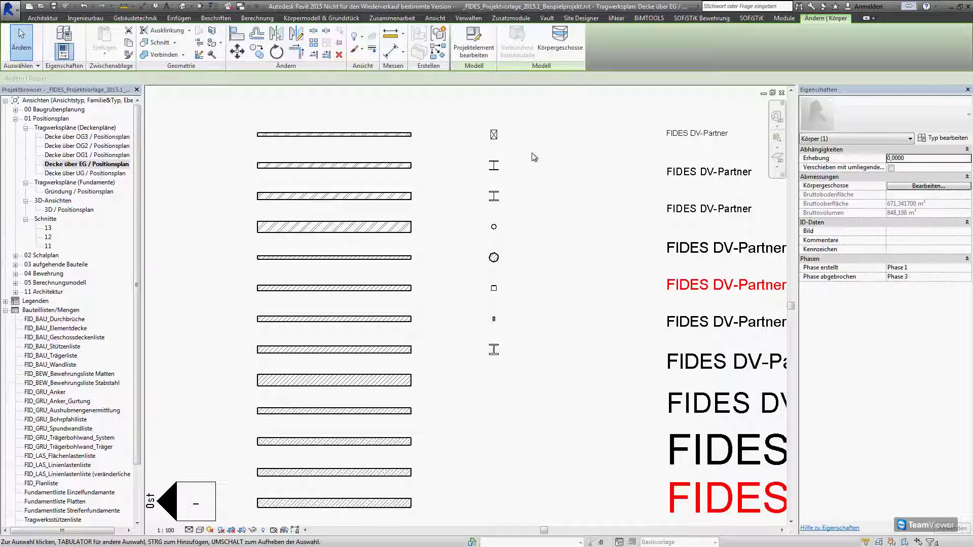
pyautogui.moveTo(534, 157)
pyautogui.mouseDown(button='middle')
pyautogui.moveTo(486, 127)
pyautogui.moveTo(330, 165)
pyautogui.mouseUp(button='middle')
pyautogui.scroll(-2, 486, 128)
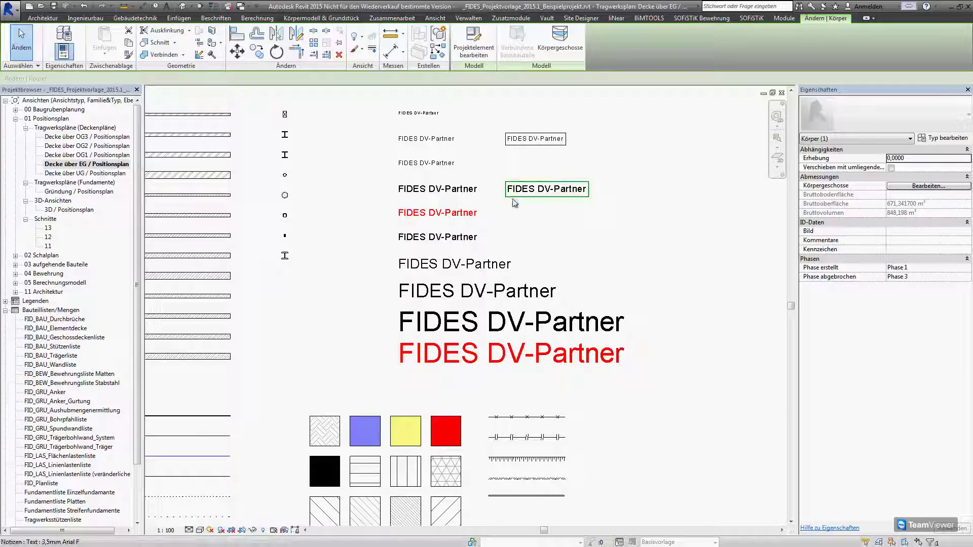
pyautogui.moveTo(517, 209); pyautogui.dragTo(540, 127, button='middle')
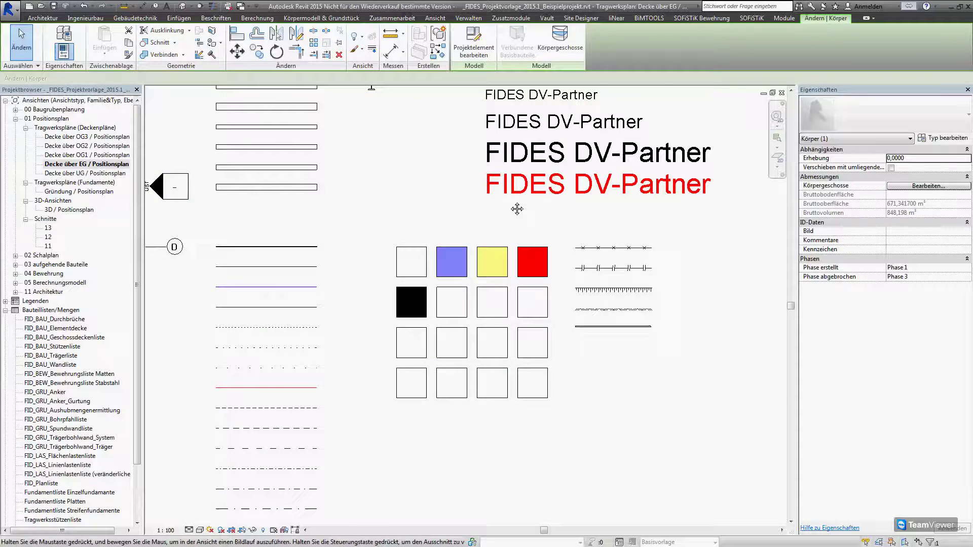
pyautogui.scroll(2, 688, 191)
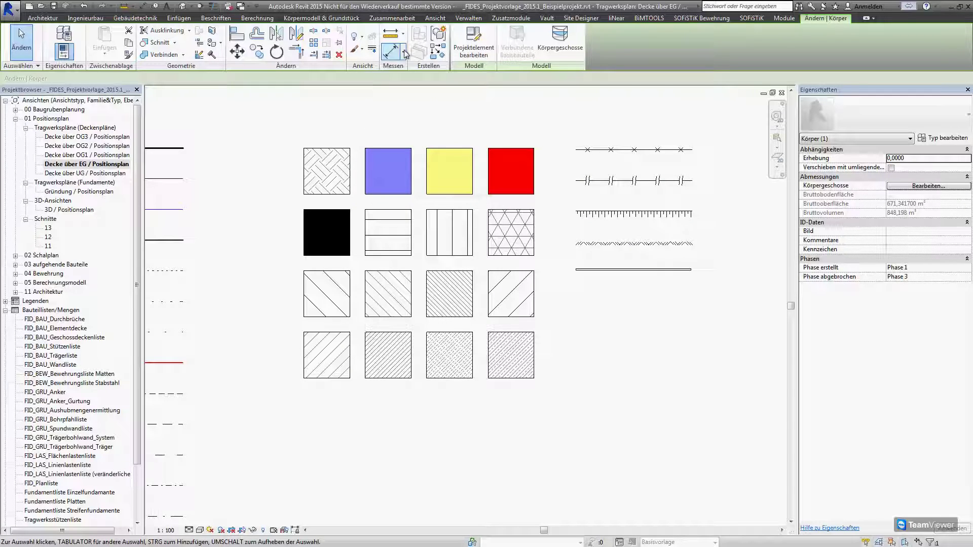
pyautogui.click(468, 18)
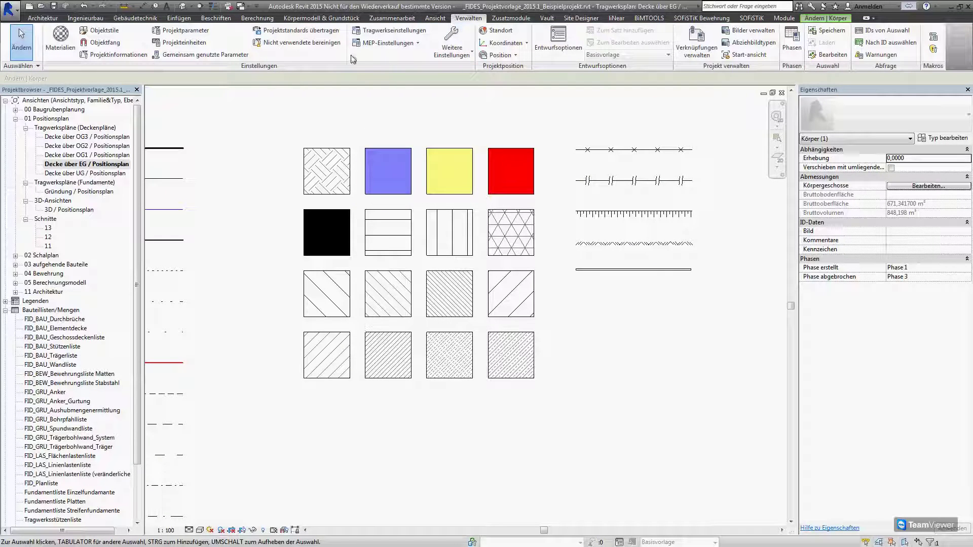
pyautogui.click(451, 50)
pyautogui.click(463, 72)
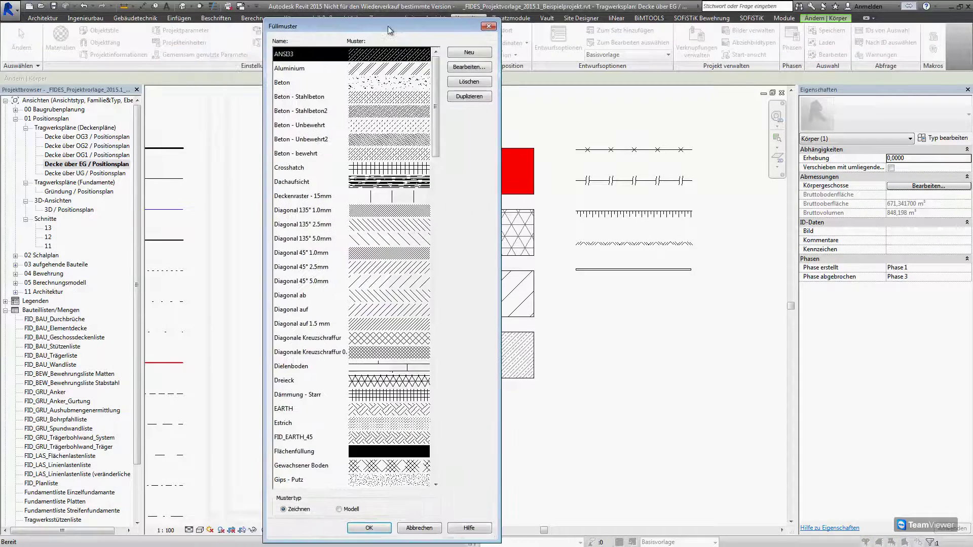
pyautogui.moveTo(437, 81)
pyautogui.mouseDown()
pyautogui.moveTo(435, 345)
pyautogui.moveTo(423, 408)
pyautogui.moveTo(419, 177)
pyautogui.moveTo(428, 116)
pyautogui.mouseUp()
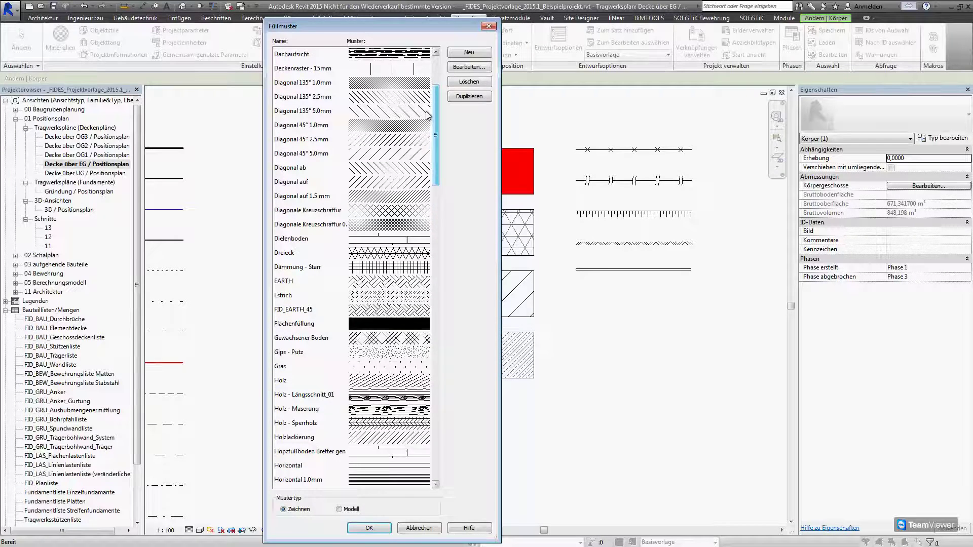
pyautogui.scroll(1, 418, 131)
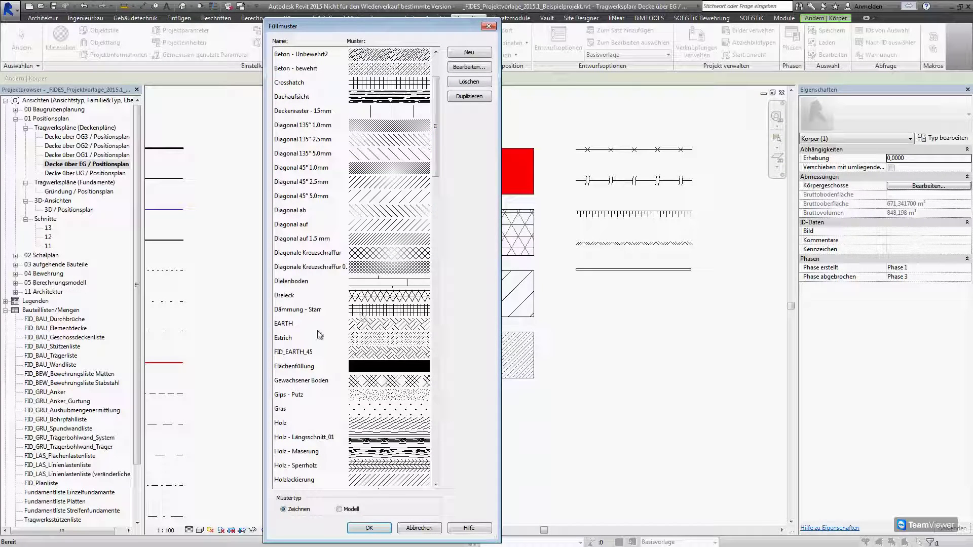
pyautogui.click(303, 328)
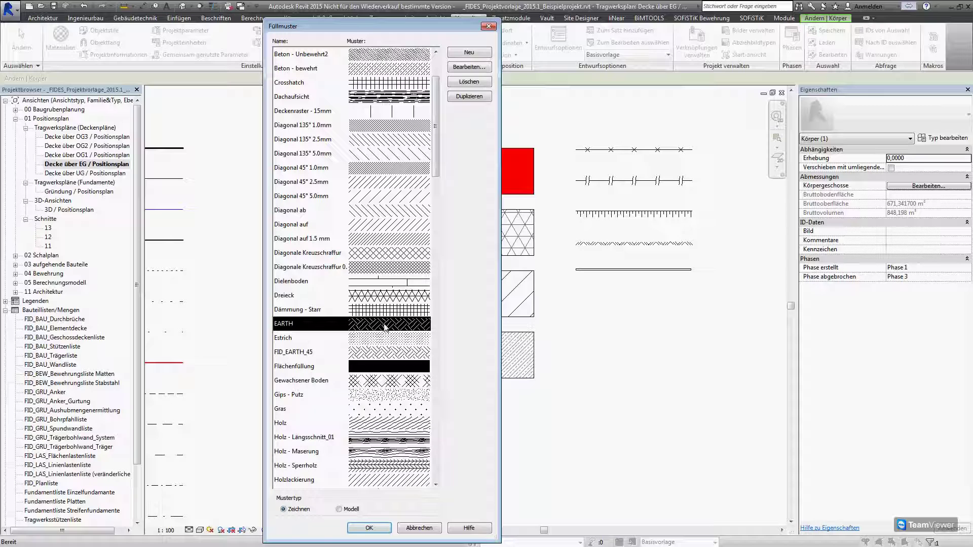
# Close the fill pattern definitions and set the FID_Linie_Böschung slope line's Boe_Höhe to 0,4.
pyautogui.click(488, 27)
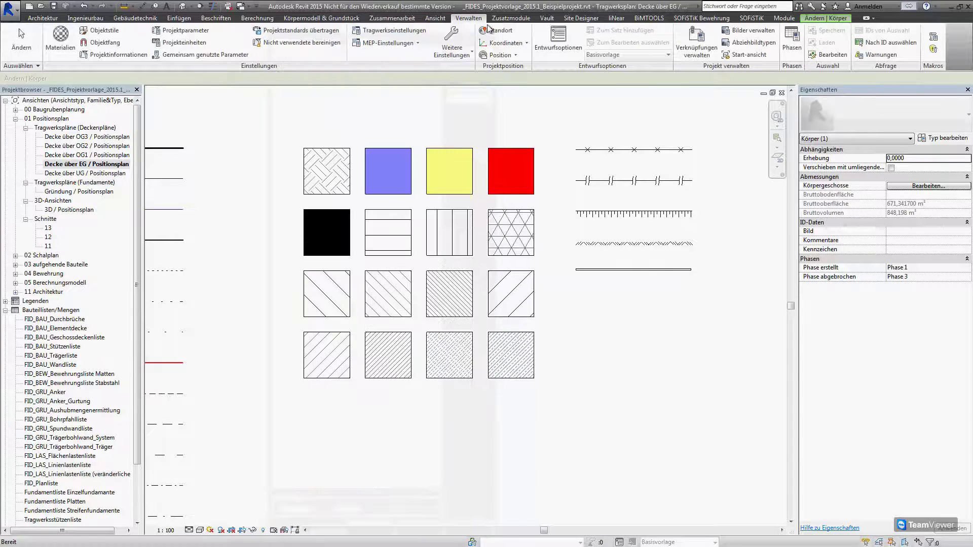
pyautogui.scroll(3, 724, 161)
pyautogui.moveTo(725, 161); pyautogui.dragTo(573, 271, button='middle')
pyautogui.scroll(1, 693, 182)
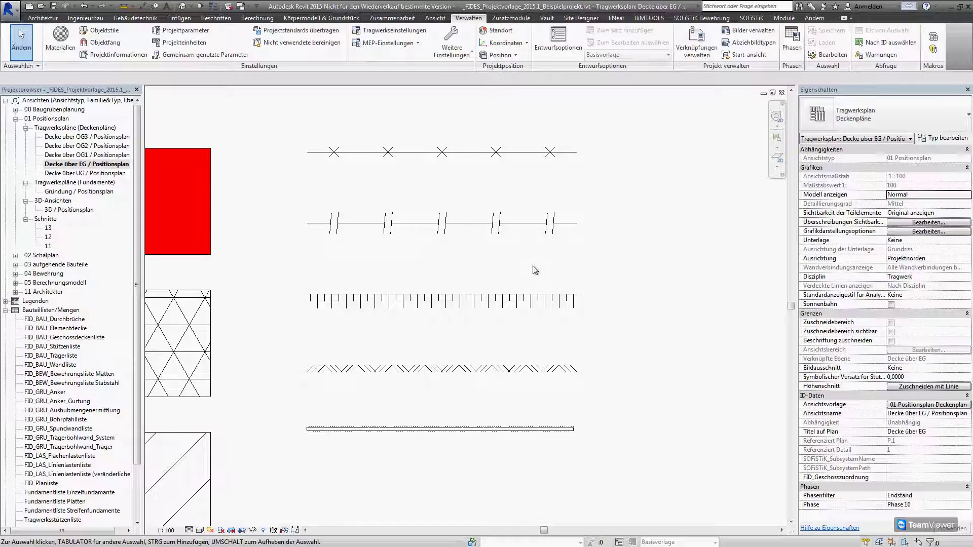
pyautogui.click(531, 371)
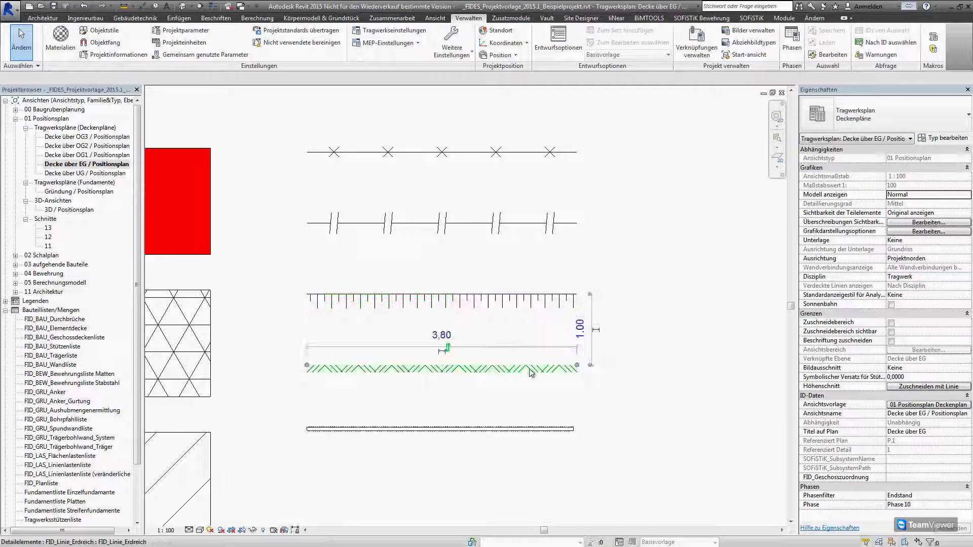
pyautogui.click(519, 302)
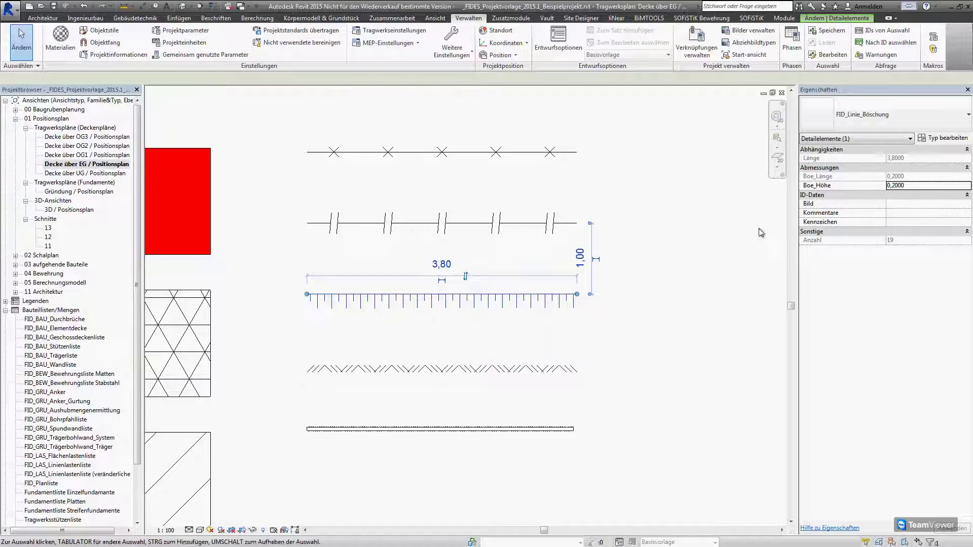
pyautogui.click(864, 182)
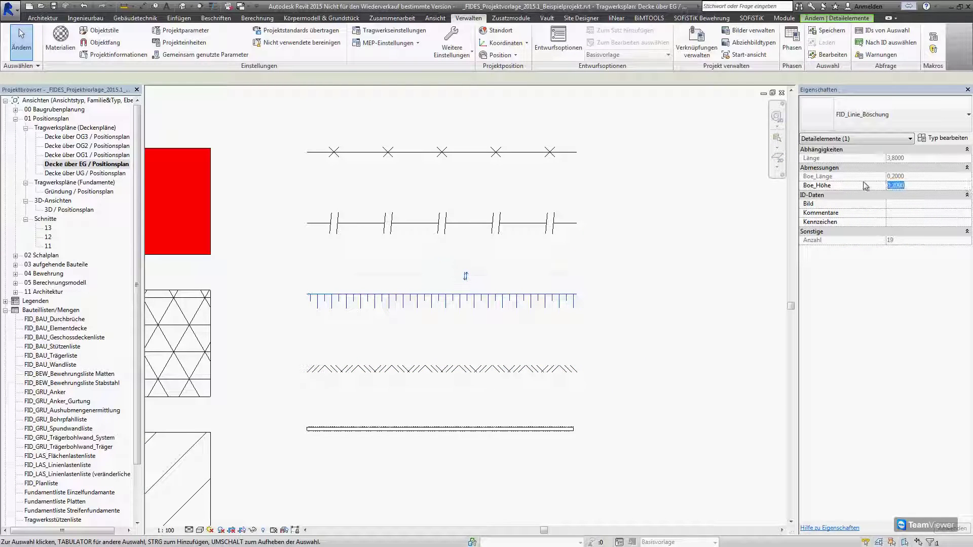
pyautogui.write('0,4')
pyautogui.press('Return')
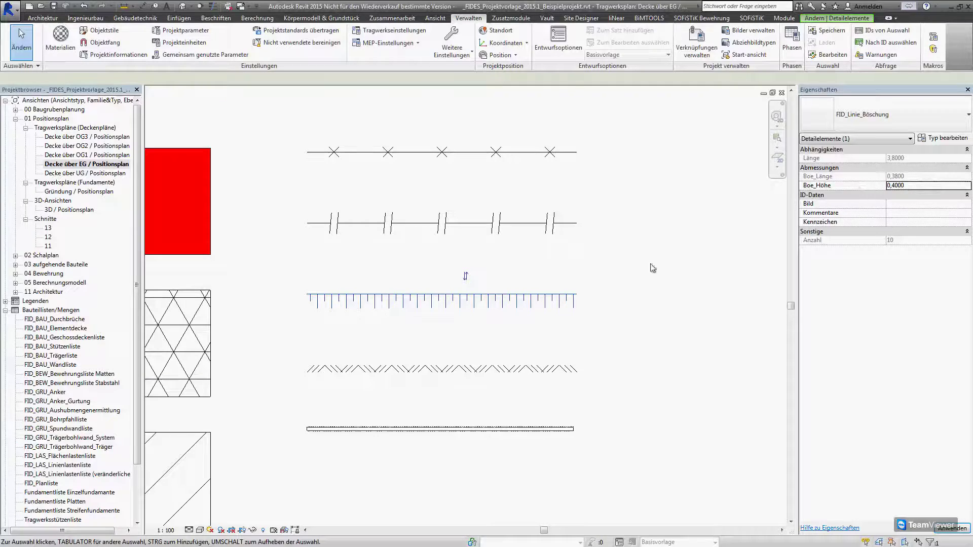
# Lengthen the FID_Arbeitsfugenlinie working joint line by stretching its end to the right.
pyautogui.click(522, 225)
pyautogui.moveTo(566, 232); pyautogui.dragTo(466, 236, button='middle')
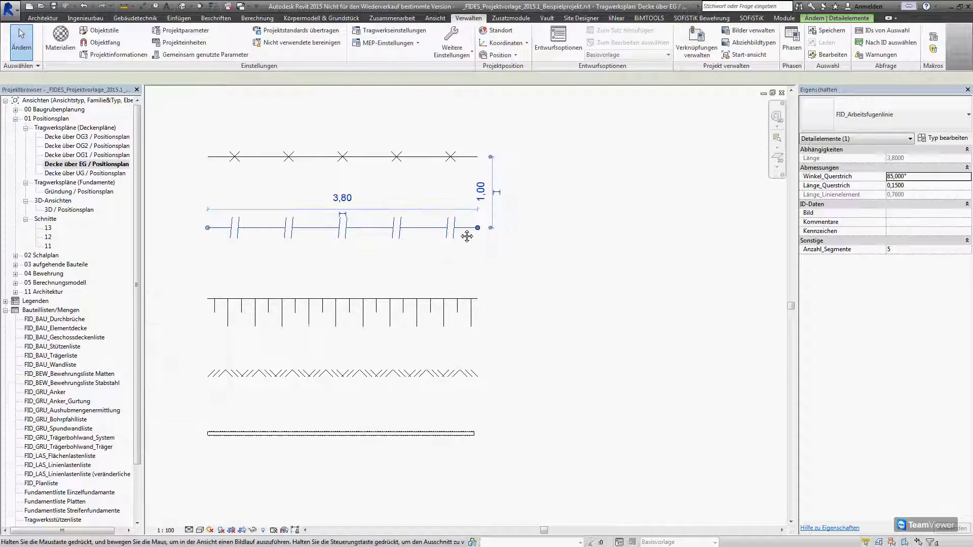
pyautogui.scroll(-1, 467, 236)
pyautogui.moveTo(446, 229); pyautogui.dragTo(682, 230)
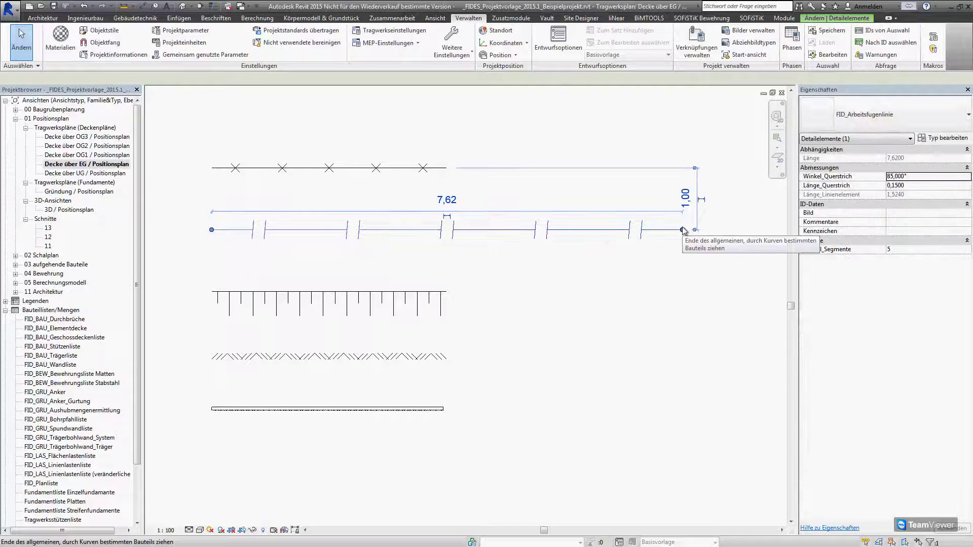
pyautogui.press('Escape')
# Tilt the top FID_Abbruchlinie break line upward to a sloped length of 6,94.
pyautogui.click(441, 171)
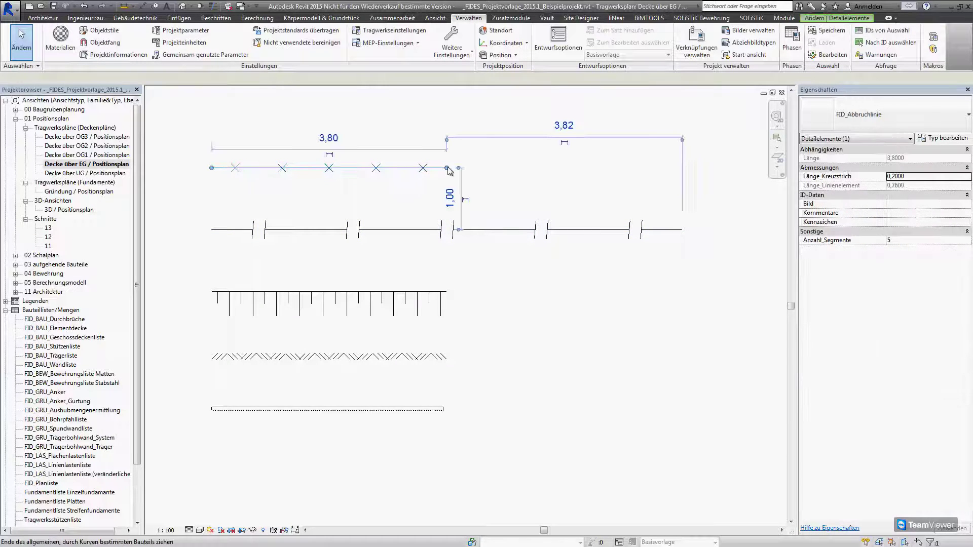
pyautogui.click(639, 133)
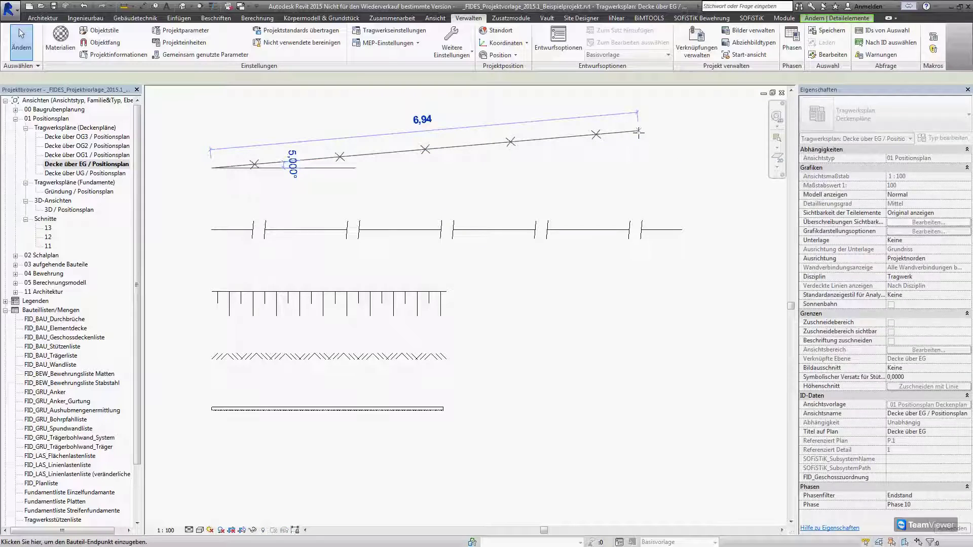
pyautogui.press('Escape')
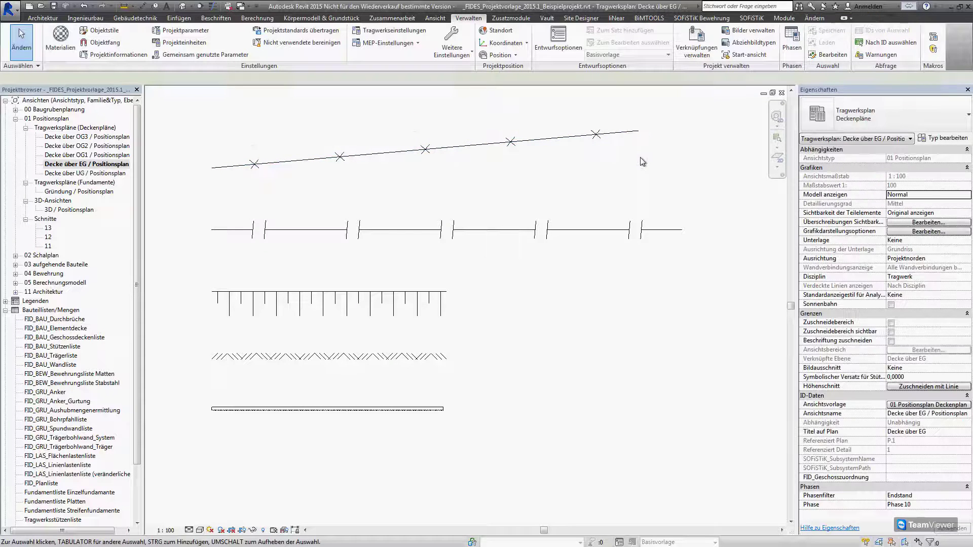
# Show section 13, and swap the Project Browser's schedule list for the Pläne (Planart) sheets.
pyautogui.hotkey('ctrl', 'Tab')
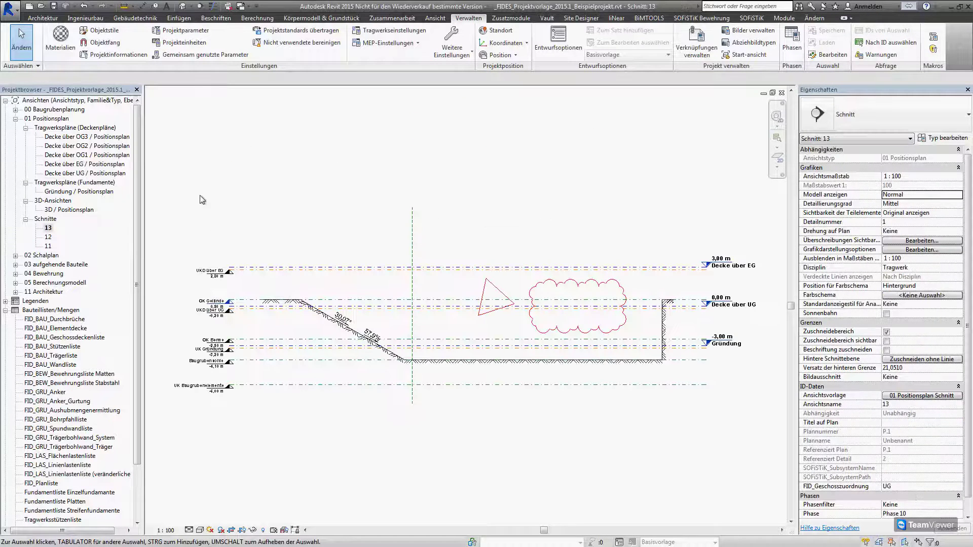
pyautogui.scroll(1, 438, 349)
pyautogui.scroll(1, 439, 348)
pyautogui.scroll(-1, 441, 304)
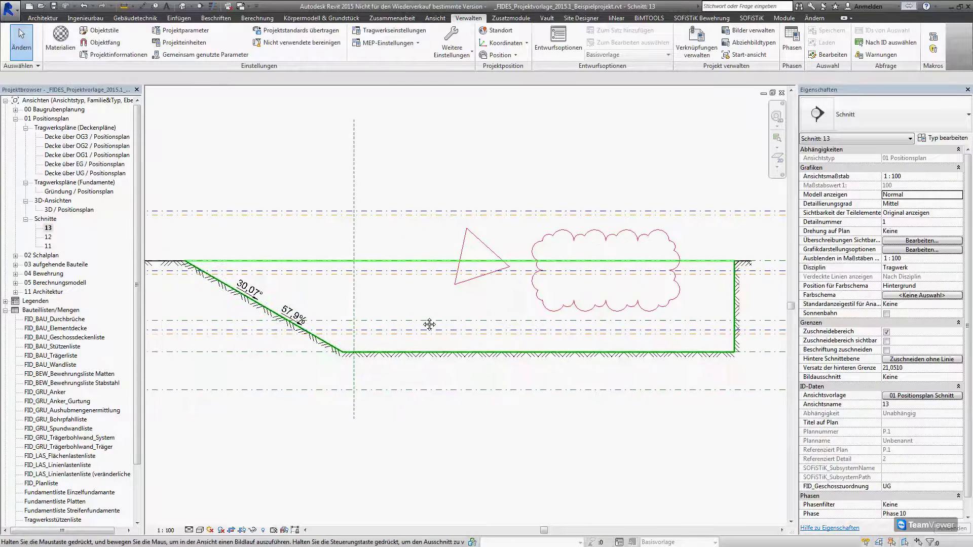
pyautogui.scroll(1, 398, 314)
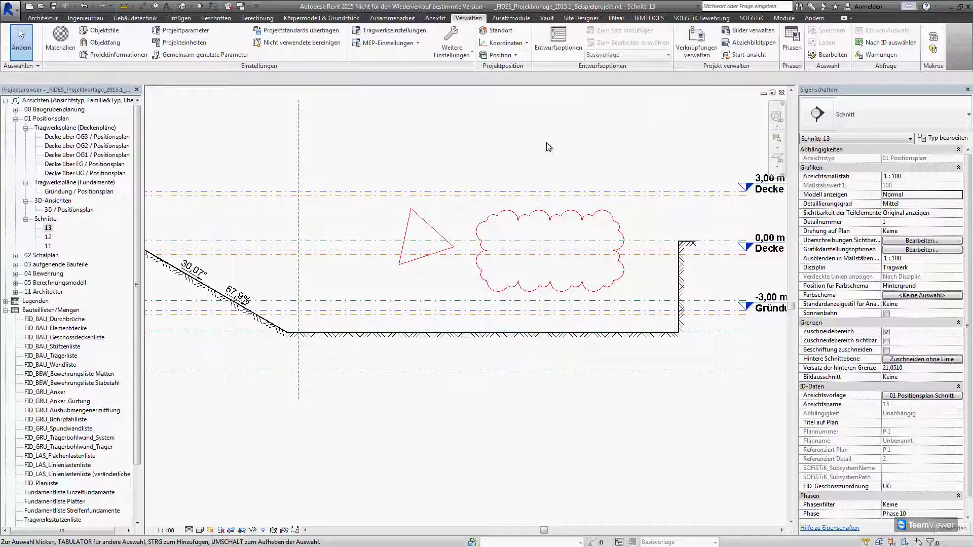
pyautogui.click(5, 311)
pyautogui.click(5, 319)
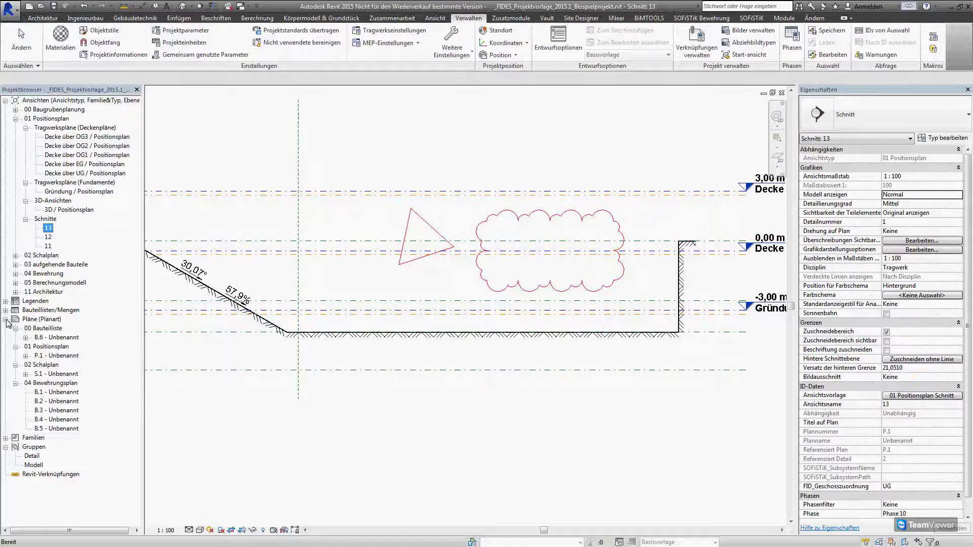
# Inspect sheet P.1's title block (01 Positionsplan, Änderung 2), then switch to section 12.
pyautogui.doubleClick(52, 357)
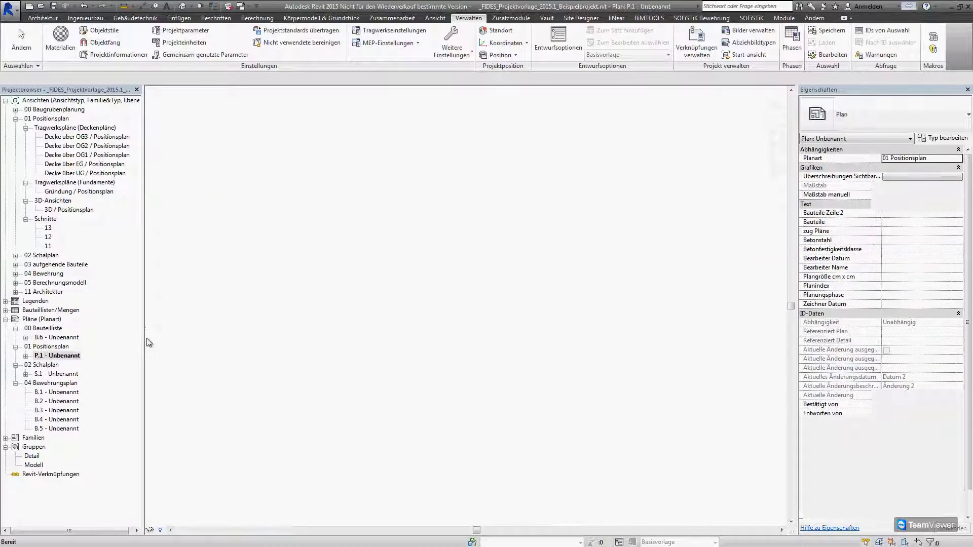
pyautogui.scroll(2, 482, 349)
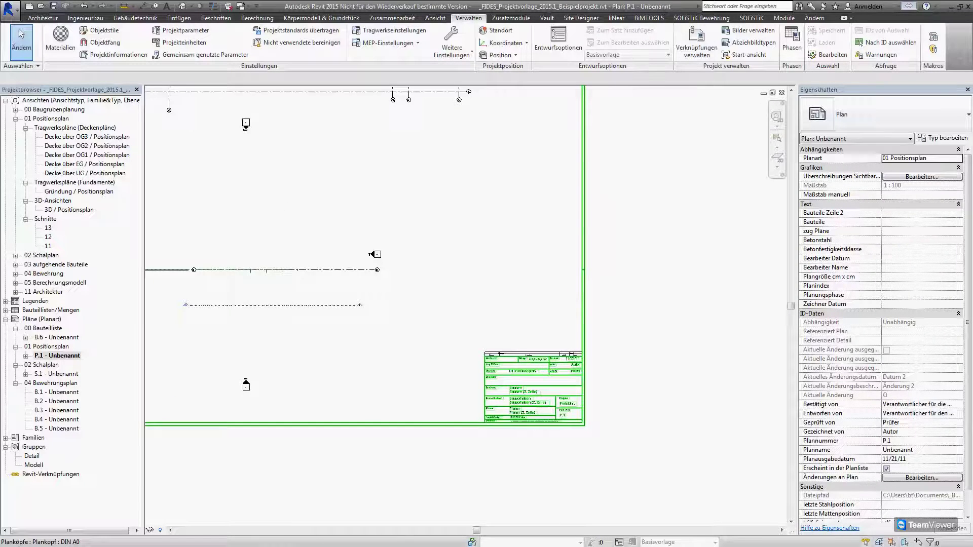
pyautogui.scroll(3, 482, 343)
pyautogui.scroll(1, 482, 342)
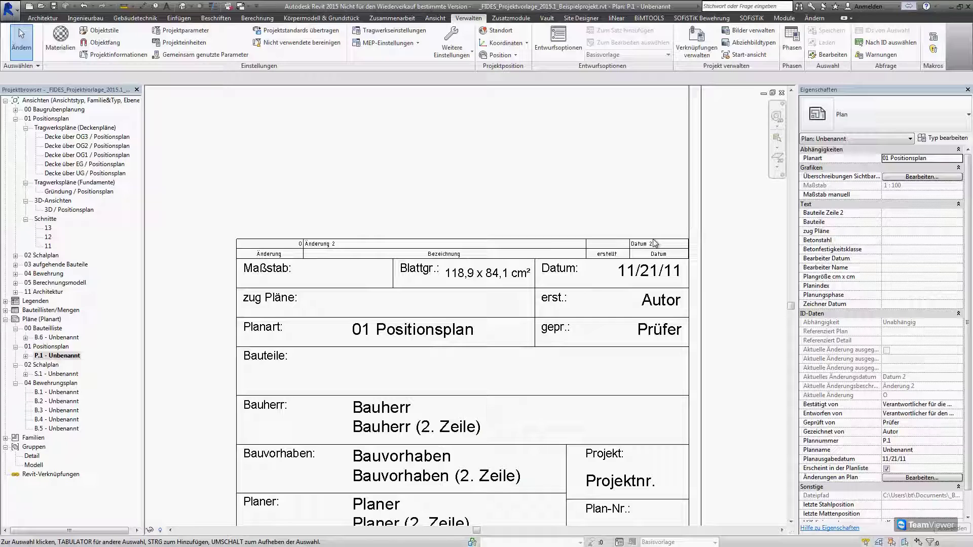
pyautogui.scroll(1, 355, 238)
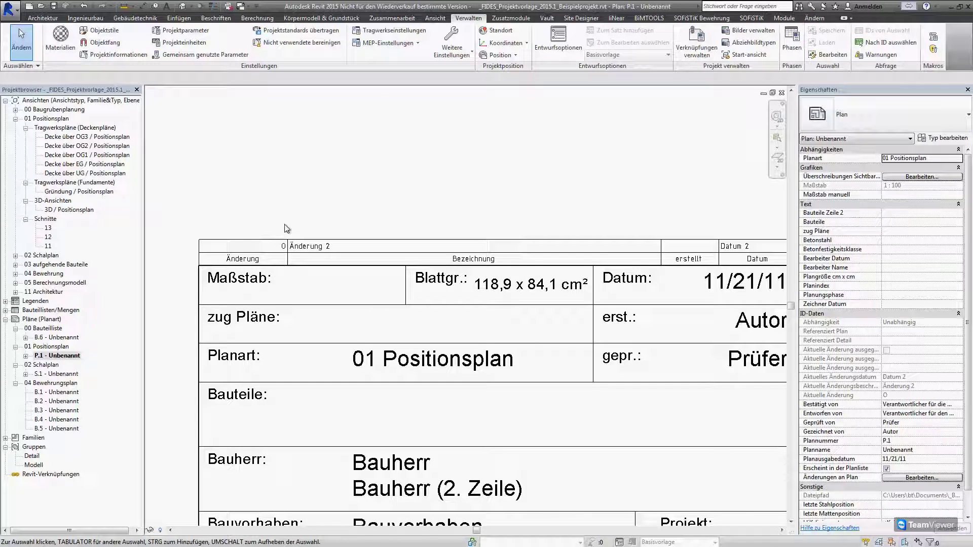
pyautogui.moveTo(279, 223); pyautogui.dragTo(276, 221, button='middle')
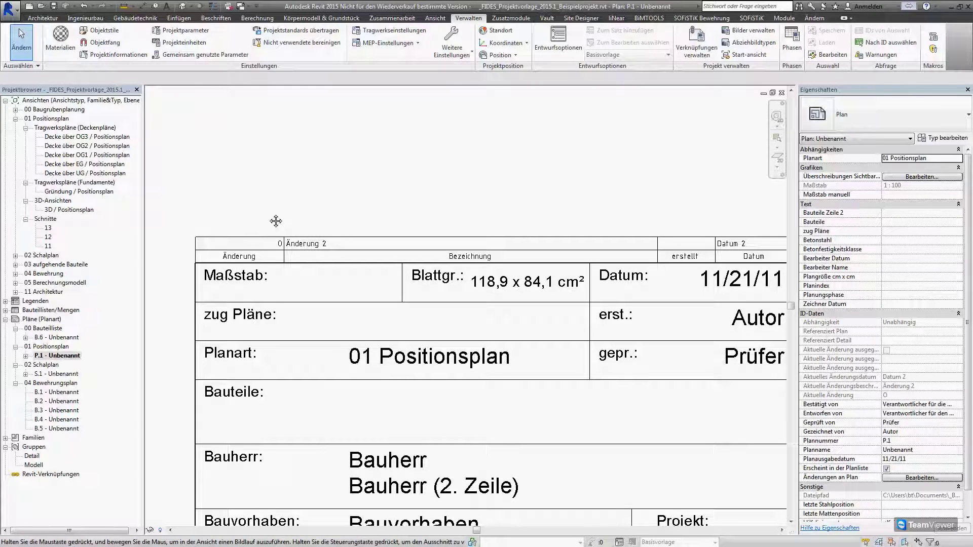
pyautogui.moveTo(275, 221); pyautogui.dragTo(240, 206, button='middle')
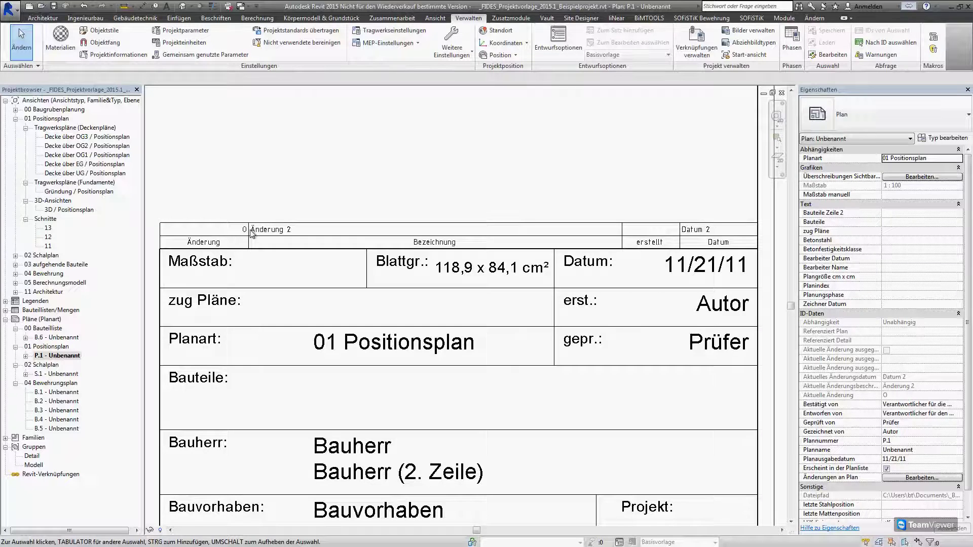
pyautogui.doubleClick(48, 237)
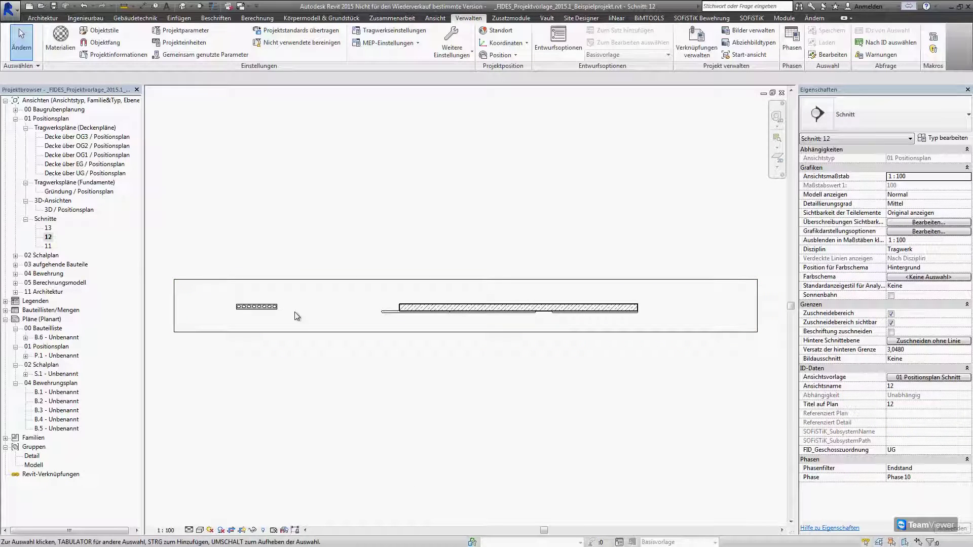
# Zoom section 12 onto the slabs and select the hollow-core slab.
pyautogui.scroll(5, 280, 316)
pyautogui.moveTo(244, 321); pyautogui.dragTo(459, 345, button='middle')
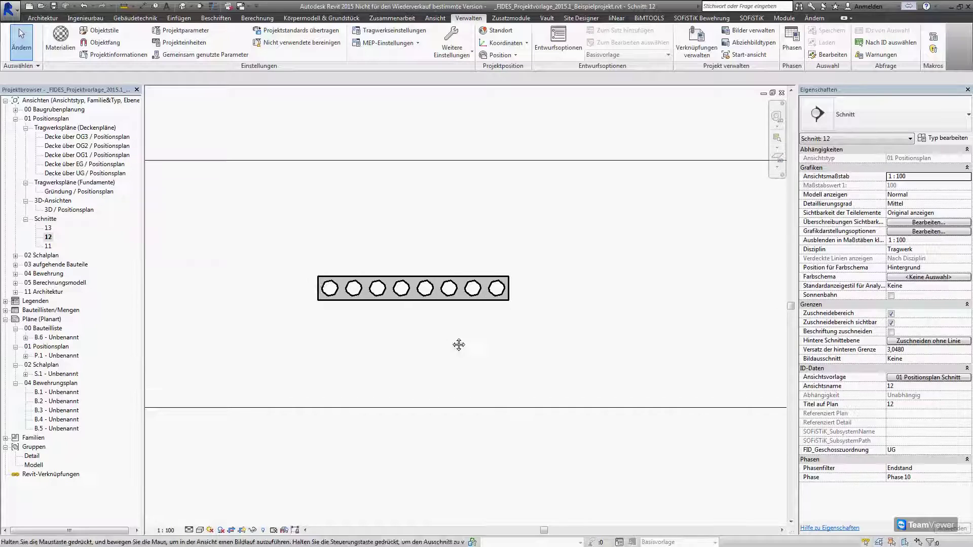
pyautogui.scroll(1, 454, 324)
pyautogui.scroll(2, 448, 304)
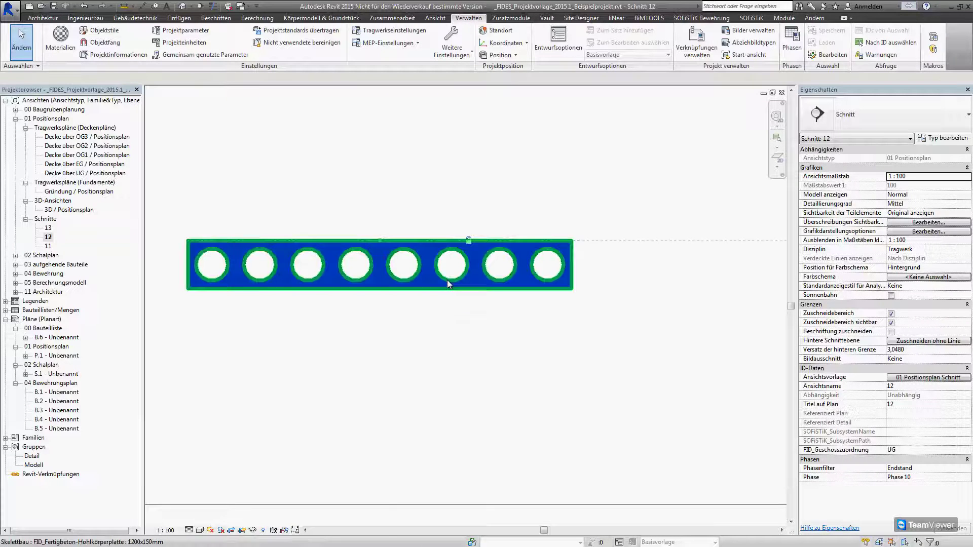
pyautogui.click(447, 281)
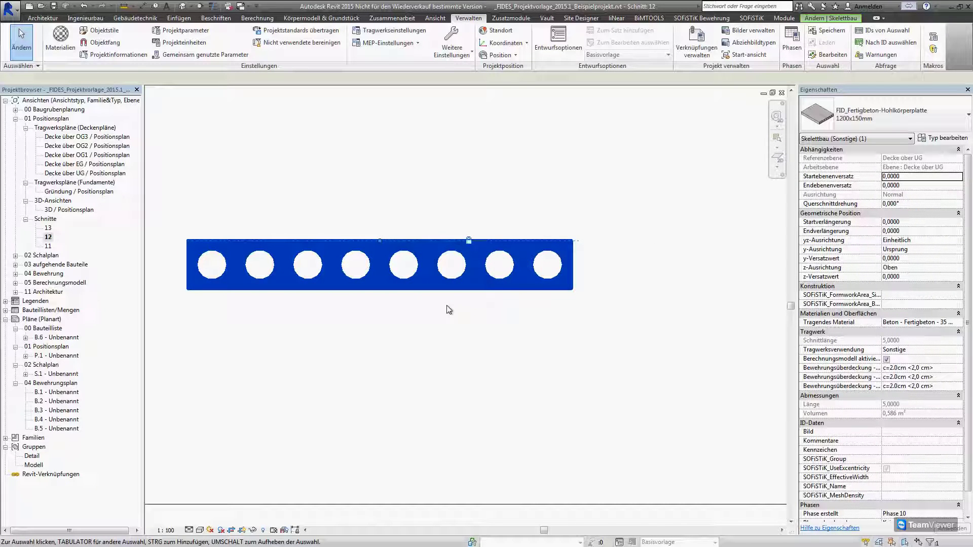
pyautogui.scroll(-1, 449, 310)
pyautogui.scroll(-2, 449, 310)
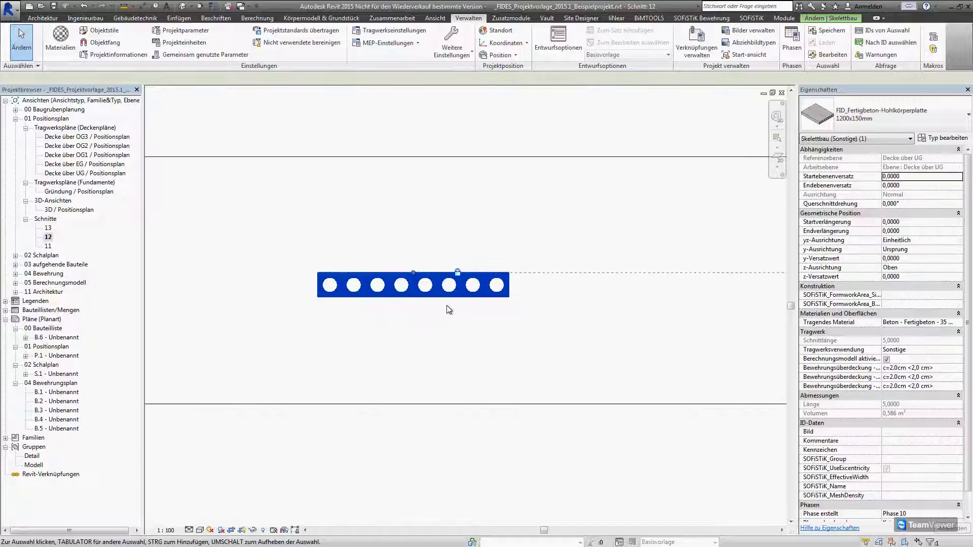
pyautogui.moveTo(541, 318); pyautogui.dragTo(229, 289, button='middle')
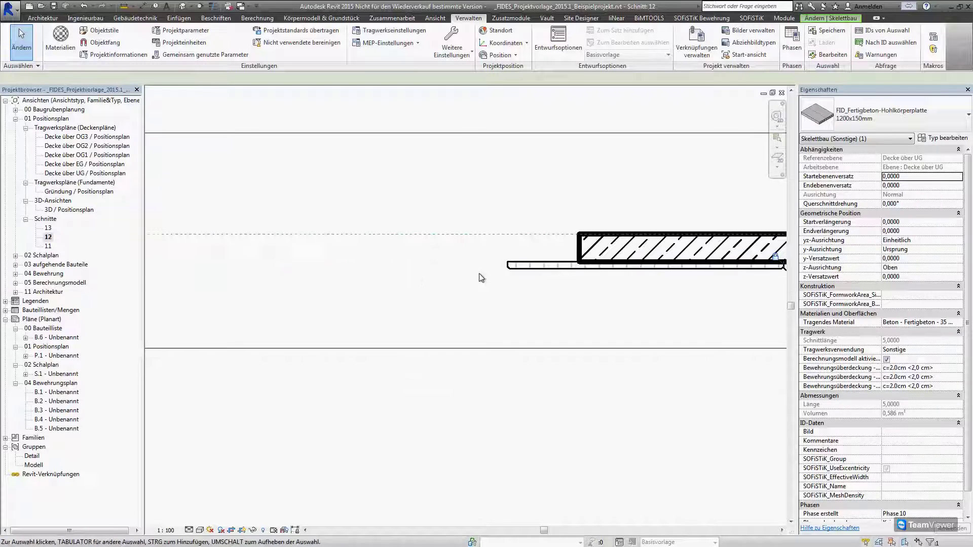
# Change the Elementdecke under the hatched slab to type 2500x40mm.
pyautogui.click(543, 272)
pyautogui.moveTo(542, 271); pyautogui.dragTo(406, 278, button='middle')
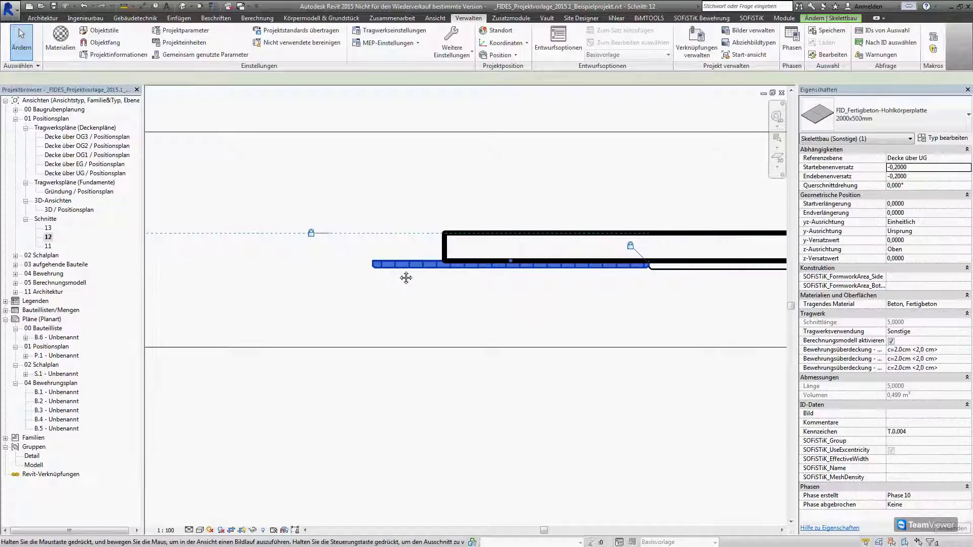
pyautogui.scroll(1, 544, 244)
pyautogui.scroll(1, 406, 228)
pyautogui.scroll(1, 252, 221)
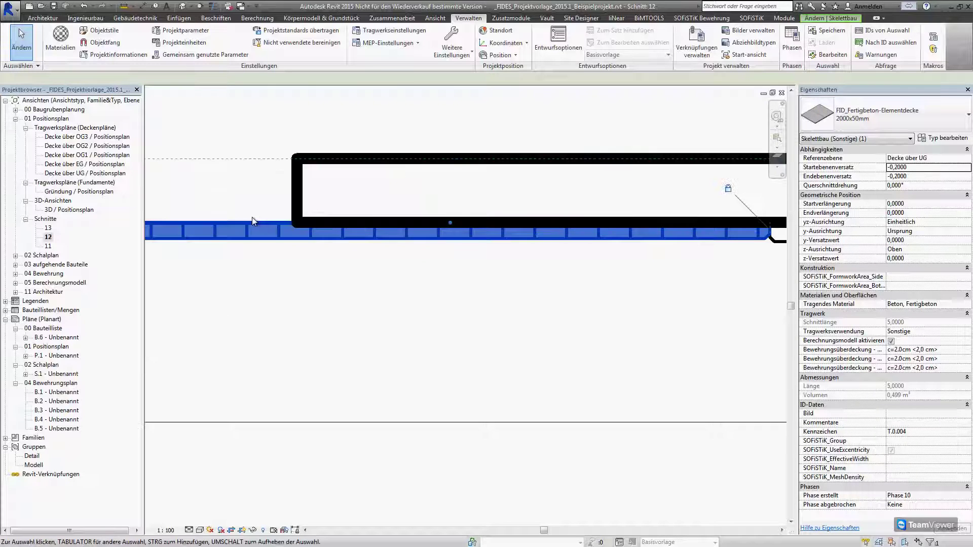
pyautogui.scroll(-1, 253, 222)
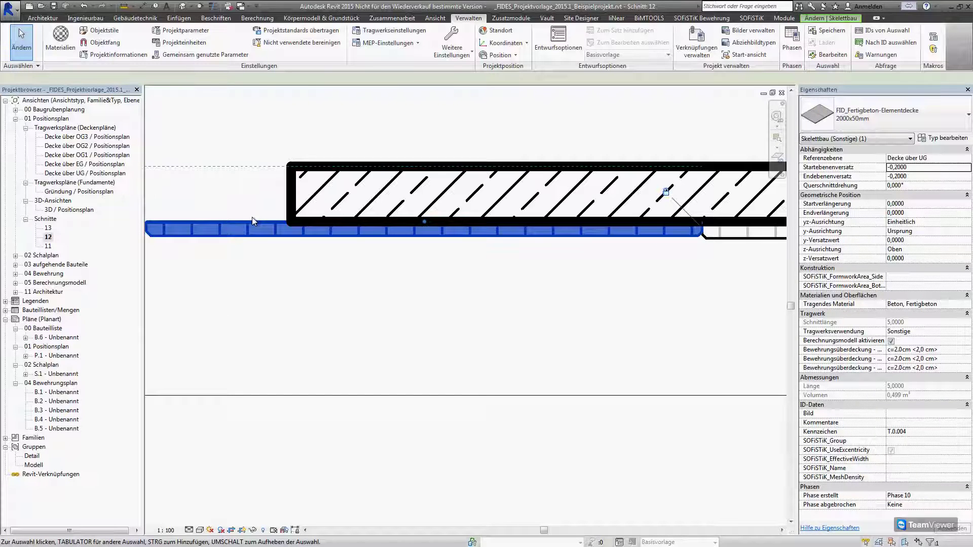
pyautogui.click(886, 114)
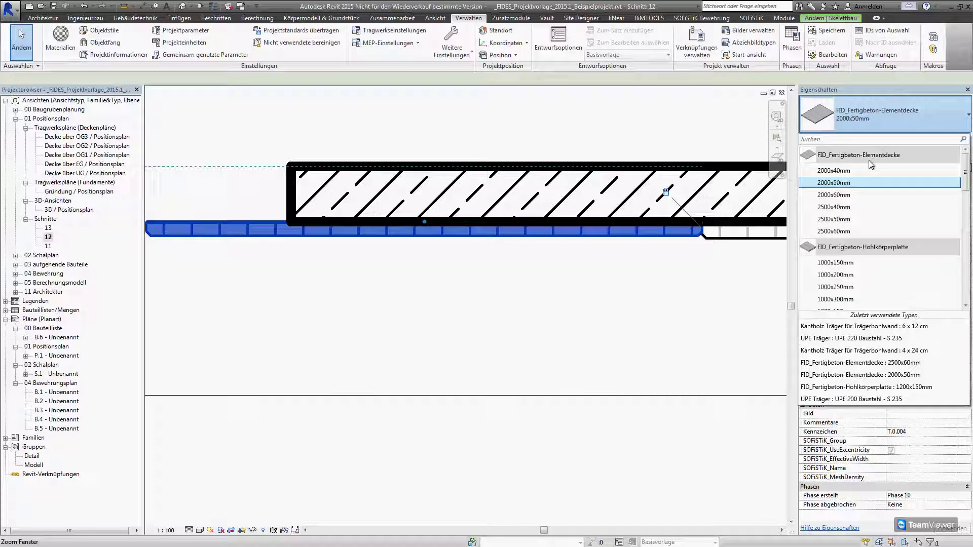
pyautogui.click(868, 216)
pyautogui.press('Escape')
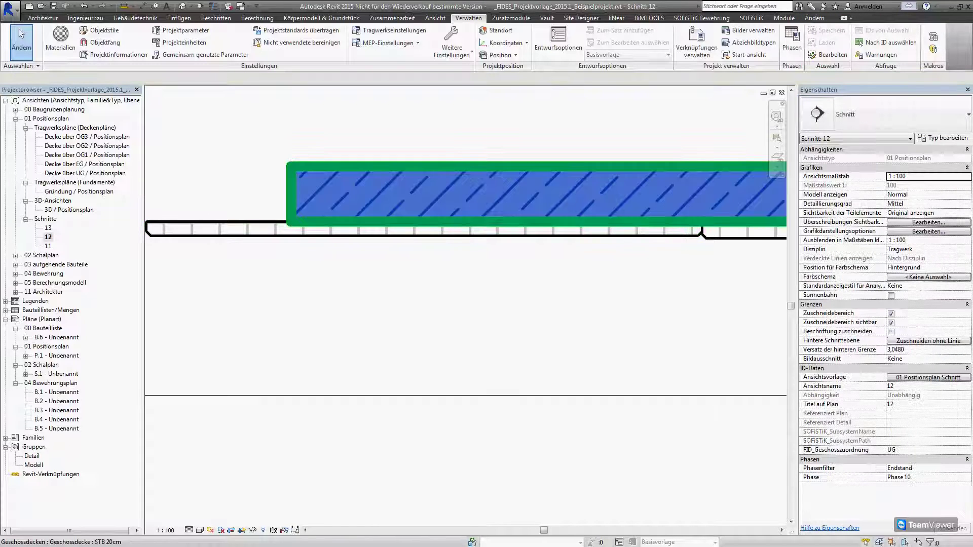
# Check the STB 20cm floor slab on Decke über UG, 0,2000 thick, then deselect it.
pyautogui.click(567, 196)
pyautogui.scroll(-2, 567, 196)
pyautogui.scroll(-1, 566, 196)
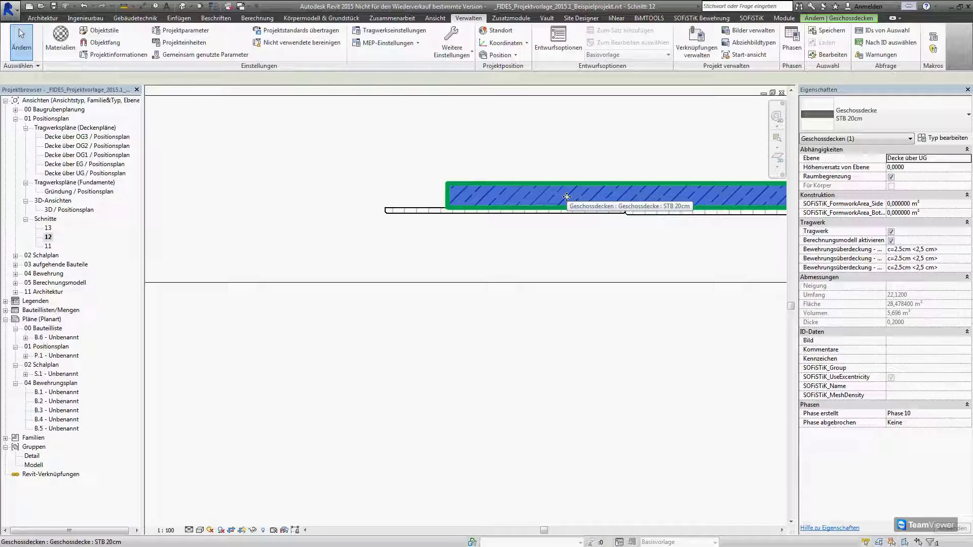
pyautogui.press('Escape')
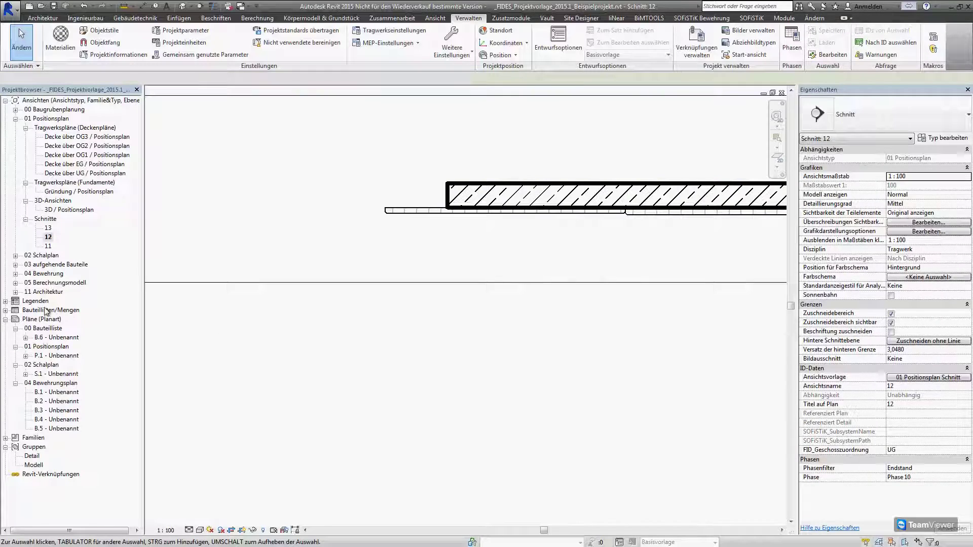
# Open the FID_BAU schedules in turn, ending on FID_BAU_Geschossdeckenliste with three STB 20cm slabs.
pyautogui.click(5, 310)
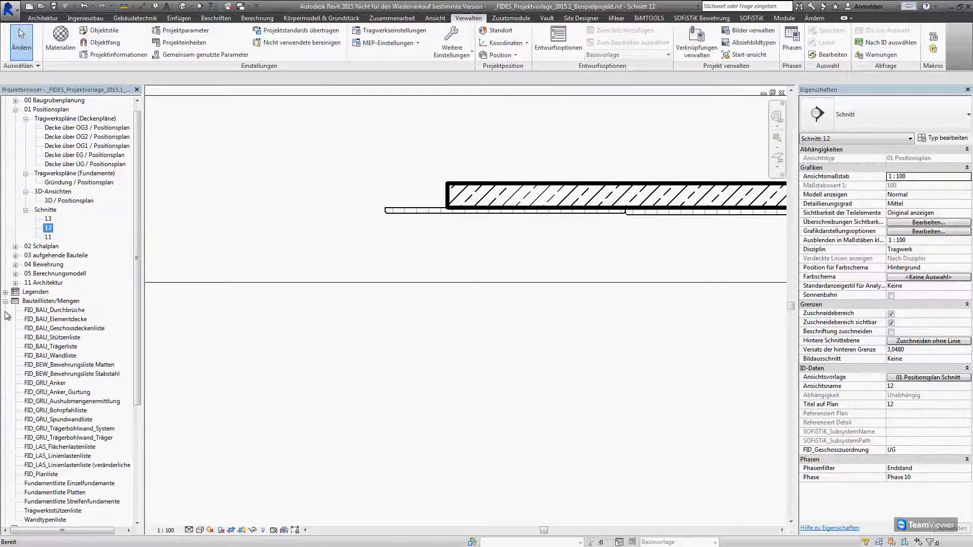
pyautogui.click(49, 312)
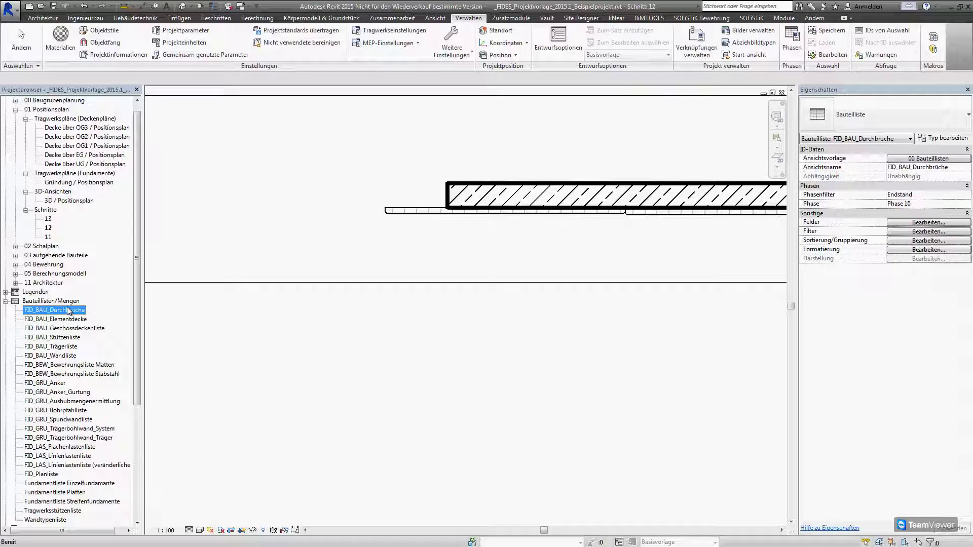
pyautogui.doubleClick(69, 310)
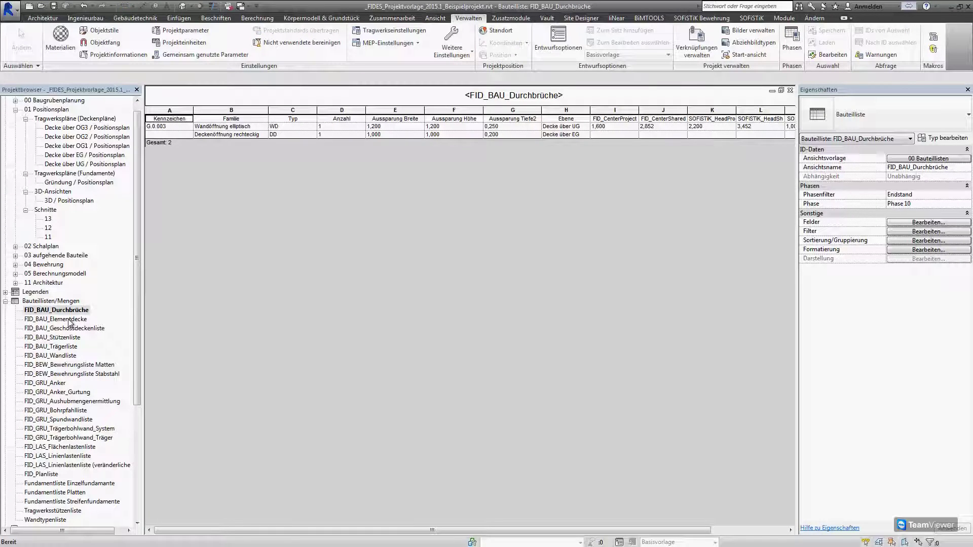
pyautogui.doubleClick(69, 319)
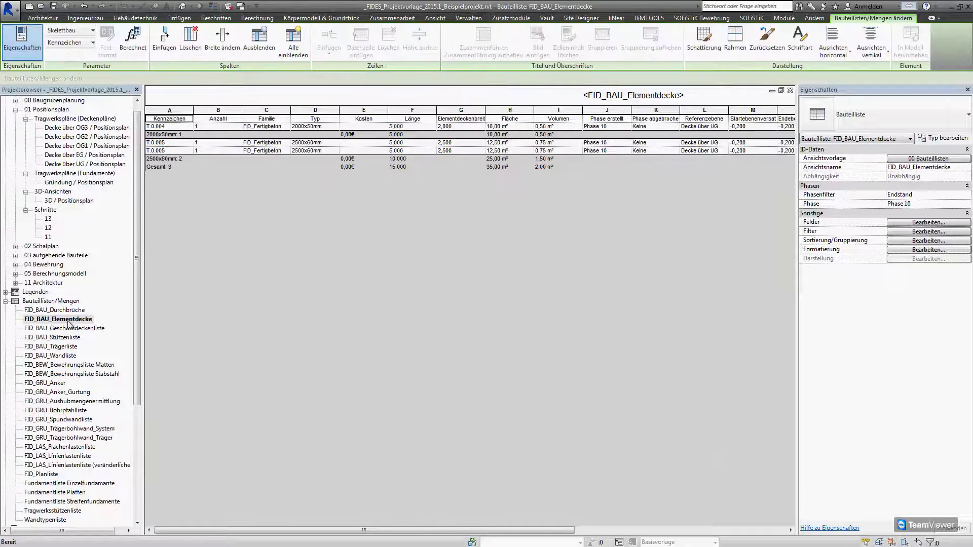
pyautogui.doubleClick(68, 330)
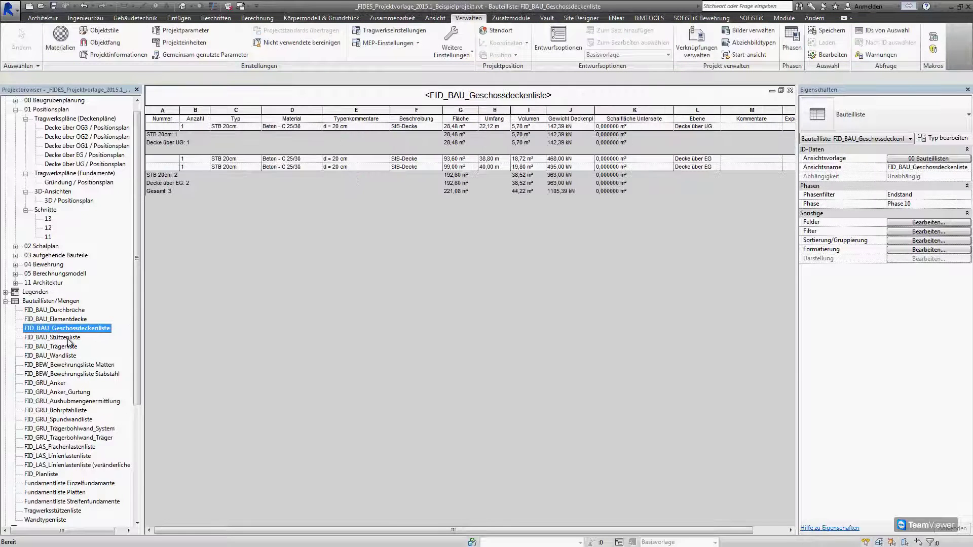
pyautogui.click(571, 192)
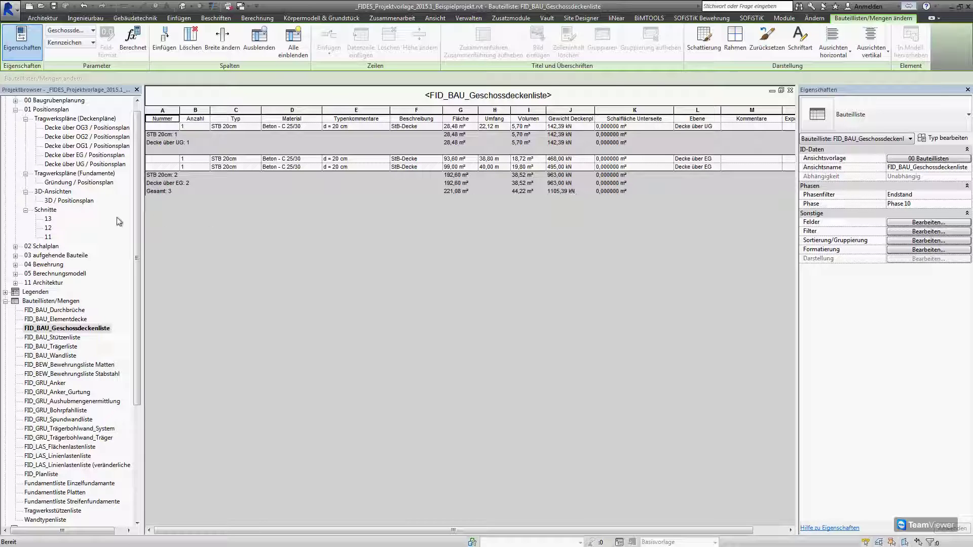
# Collapse 01 Positionsplan and expand 02 Schalplan to list the formwork plan views.
pyautogui.click(15, 109)
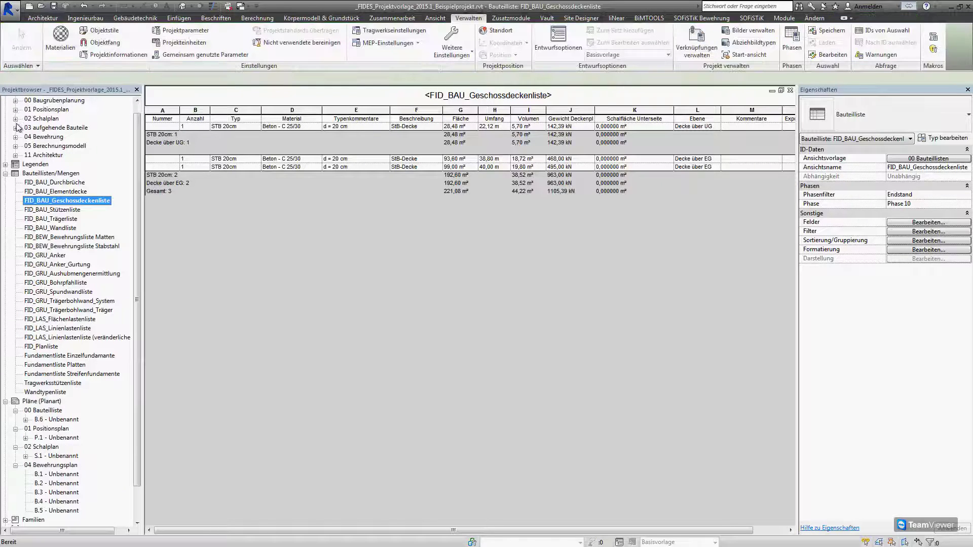
pyautogui.click(16, 118)
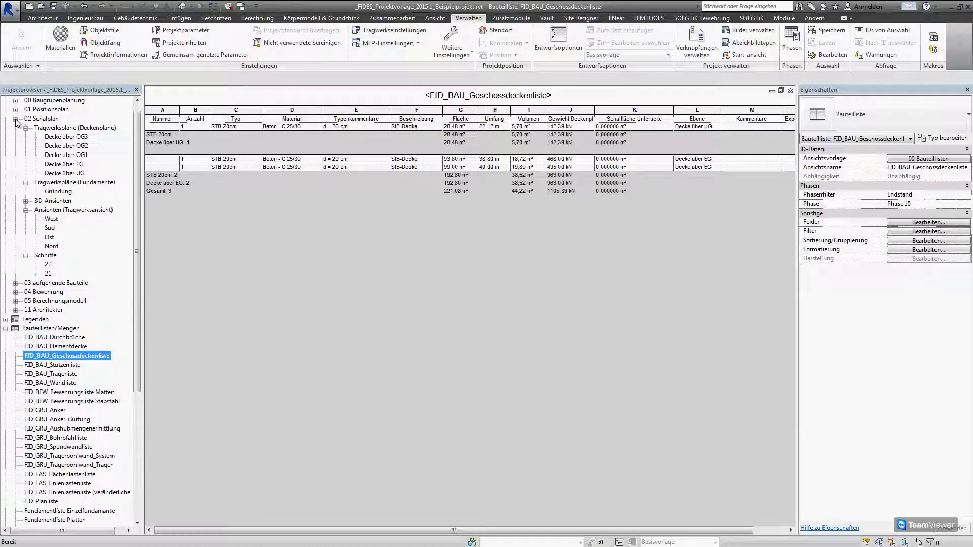
pyautogui.click(59, 165)
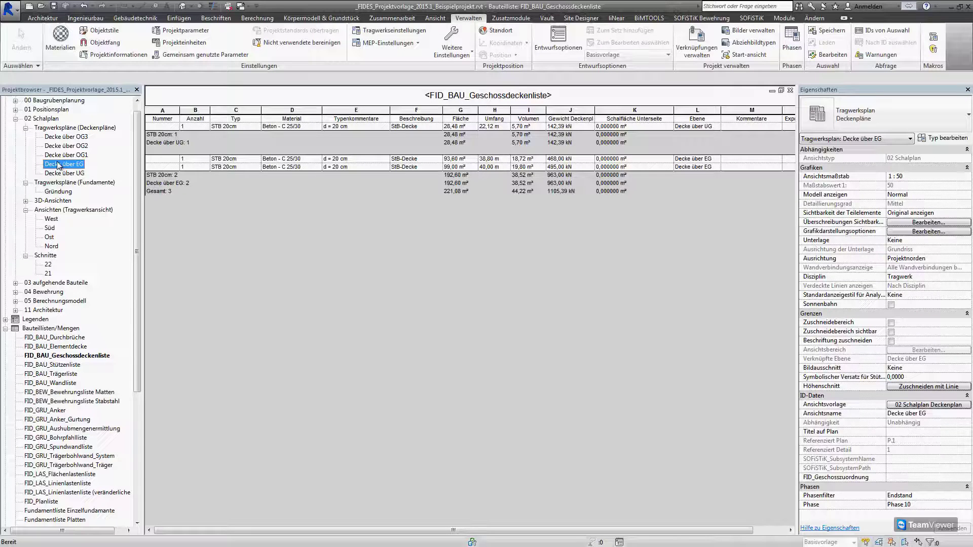
# Open the Decke über EG formwork plan and frame the whole slab with nothing selected.
pyautogui.doubleClick(58, 166)
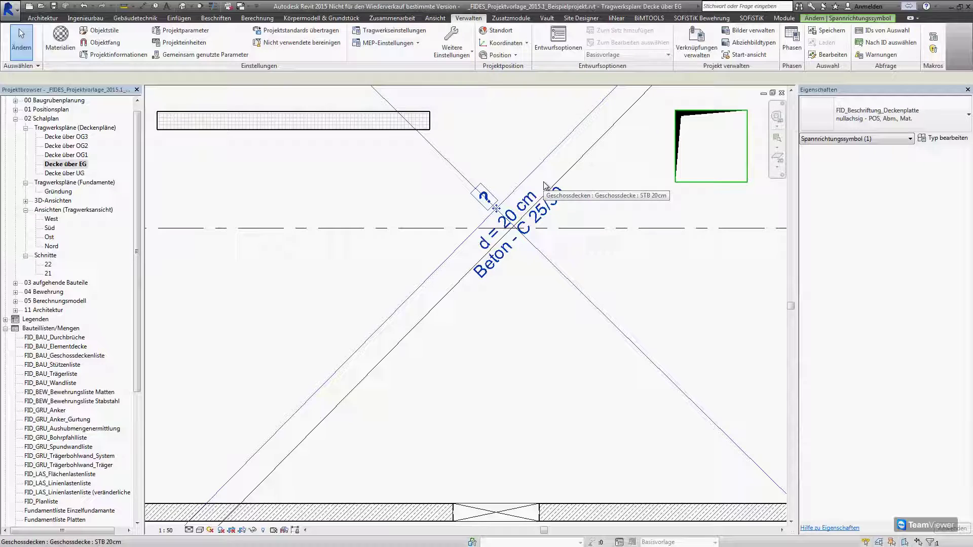
pyautogui.scroll(-2, 544, 185)
pyautogui.scroll(-1, 544, 186)
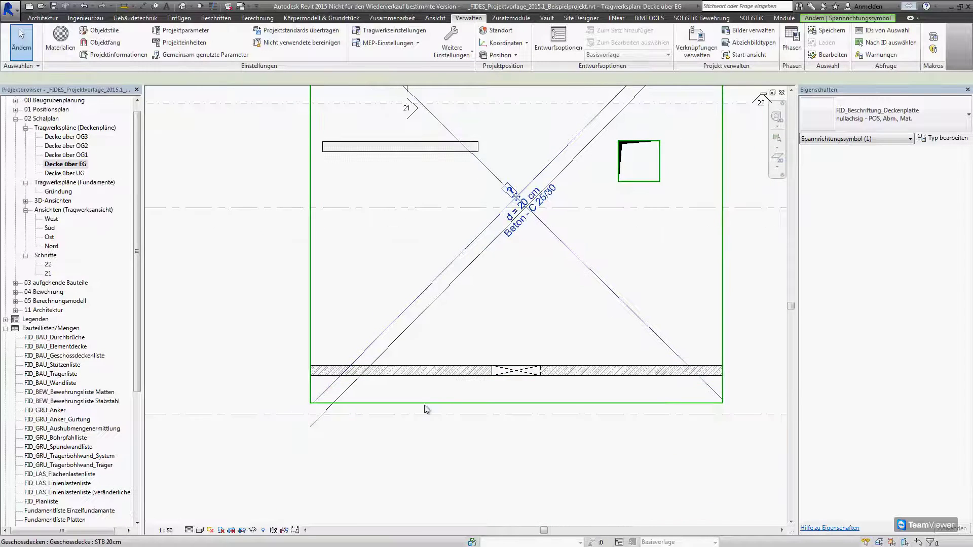
pyautogui.moveTo(529, 205); pyautogui.dragTo(492, 307, button='middle')
pyautogui.scroll(-2, 491, 307)
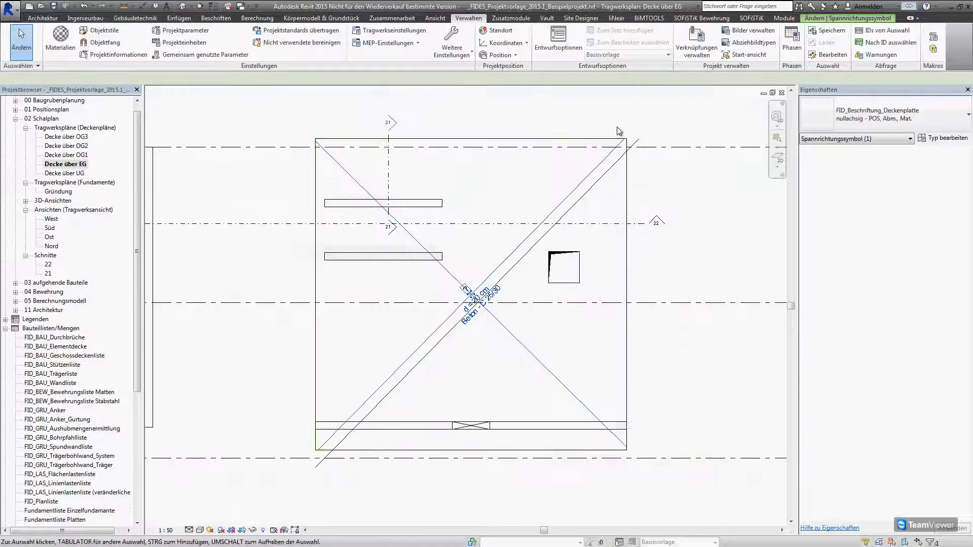
pyautogui.click(624, 124)
pyautogui.scroll(2, 634, 133)
pyautogui.scroll(2, 641, 152)
pyautogui.scroll(1, 643, 154)
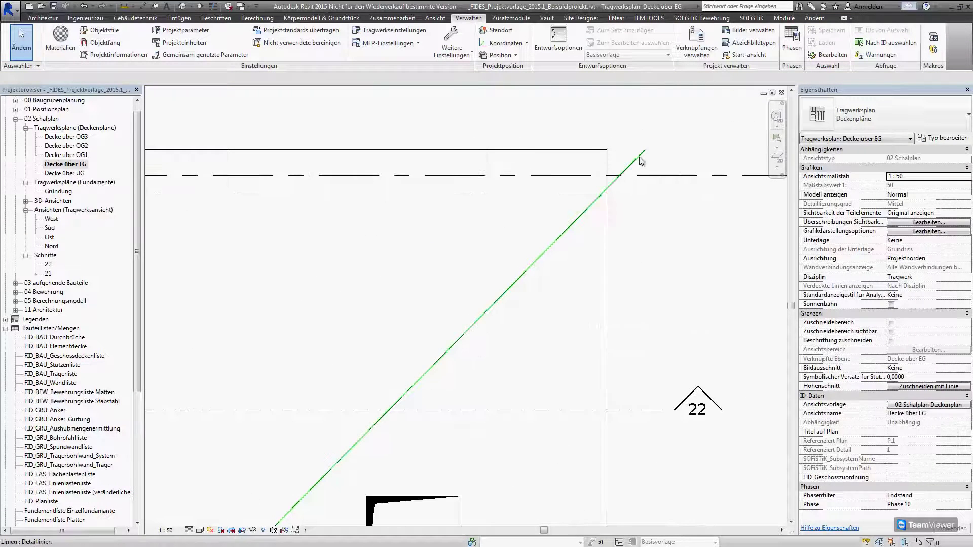
# Snap both ends of the diagonal span line onto opposite slab corners.
pyautogui.click(642, 153)
pyautogui.moveTo(645, 151); pyautogui.dragTo(607, 149)
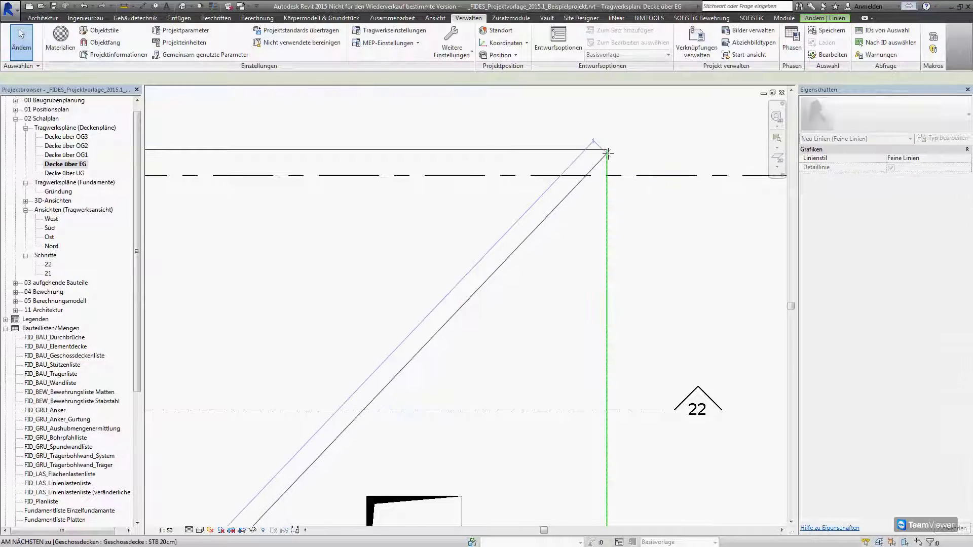
pyautogui.scroll(-3, 607, 149)
pyautogui.moveTo(355, 355); pyautogui.dragTo(376, 330, button='middle')
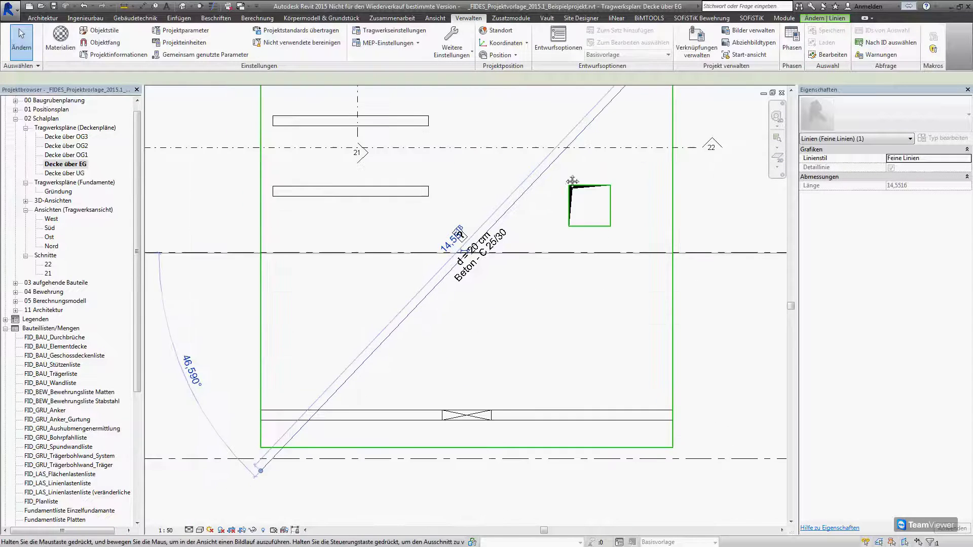
pyautogui.scroll(2, 257, 477)
pyautogui.scroll(3, 256, 476)
pyautogui.moveTo(262, 459); pyautogui.dragTo(268, 387)
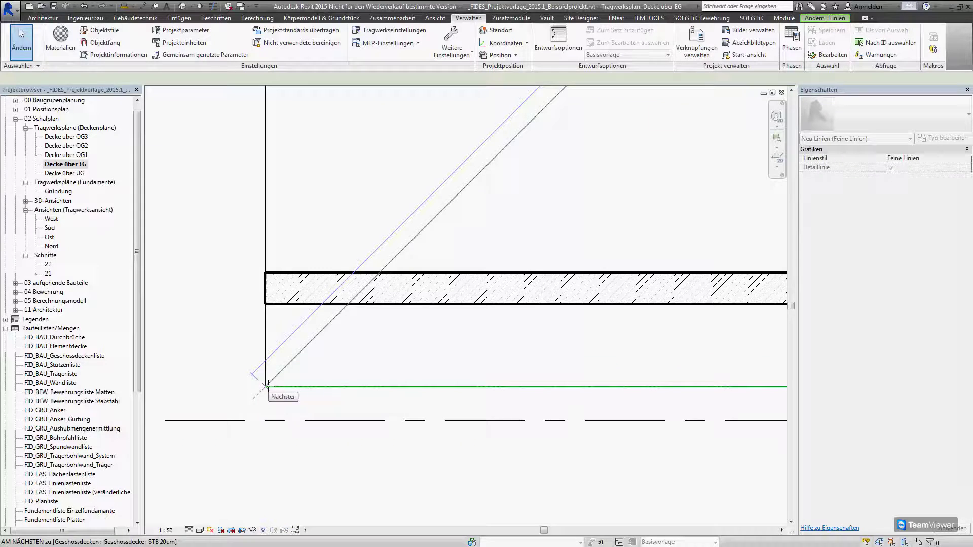
pyautogui.click(265, 386)
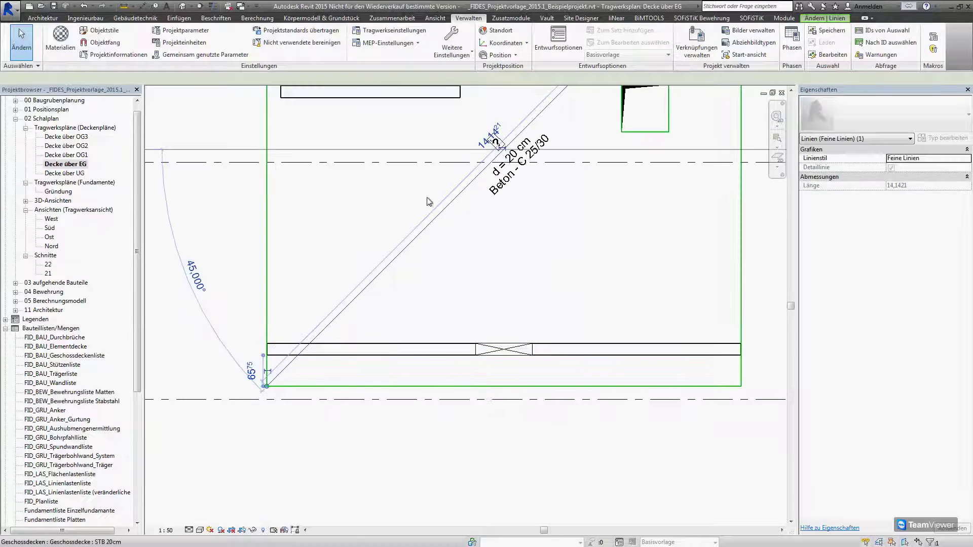
# Move the d = 20 cm span symbol onto the diagonal and rotate it 22° to align.
pyautogui.scroll(2, 457, 218)
pyautogui.scroll(3, 456, 218)
pyautogui.scroll(1, 473, 254)
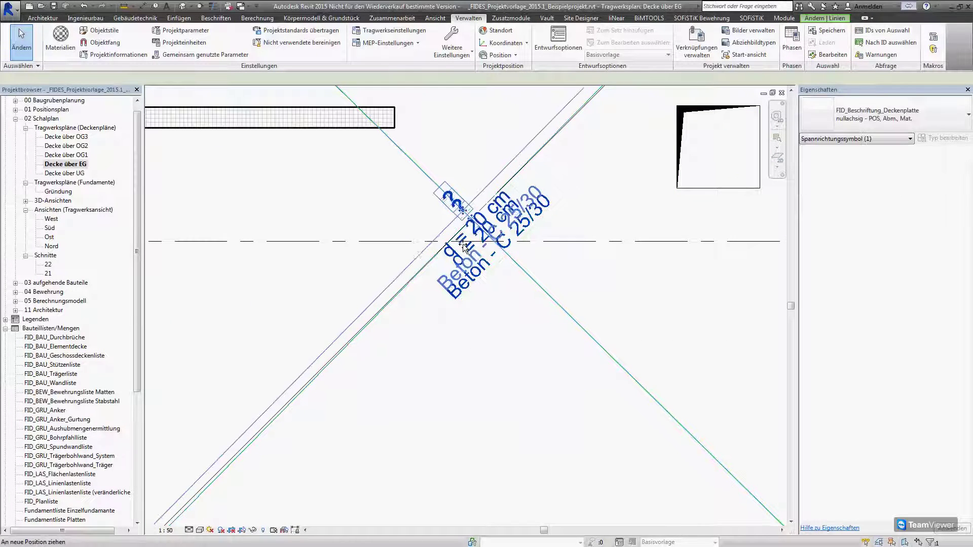
pyautogui.moveTo(473, 254); pyautogui.dragTo(464, 262)
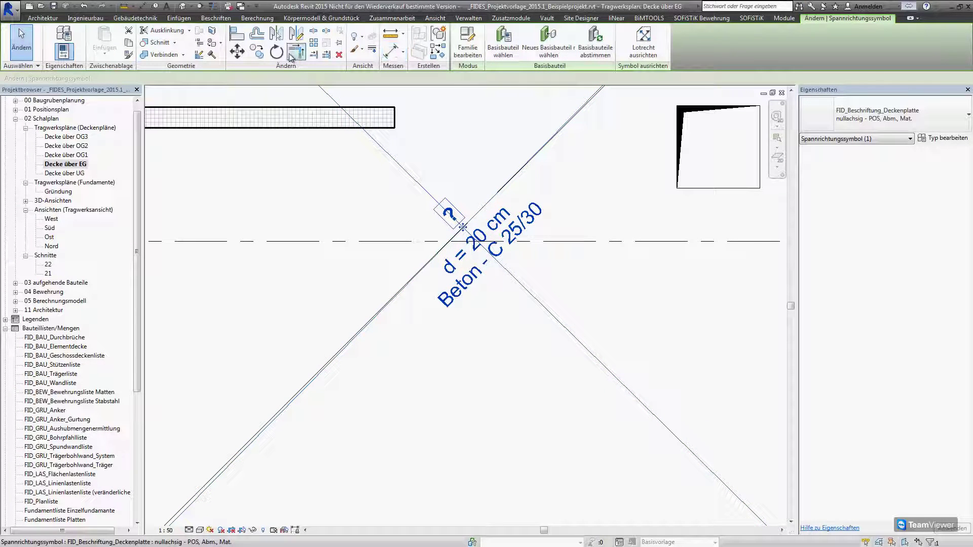
pyautogui.click(276, 51)
pyautogui.click(527, 165)
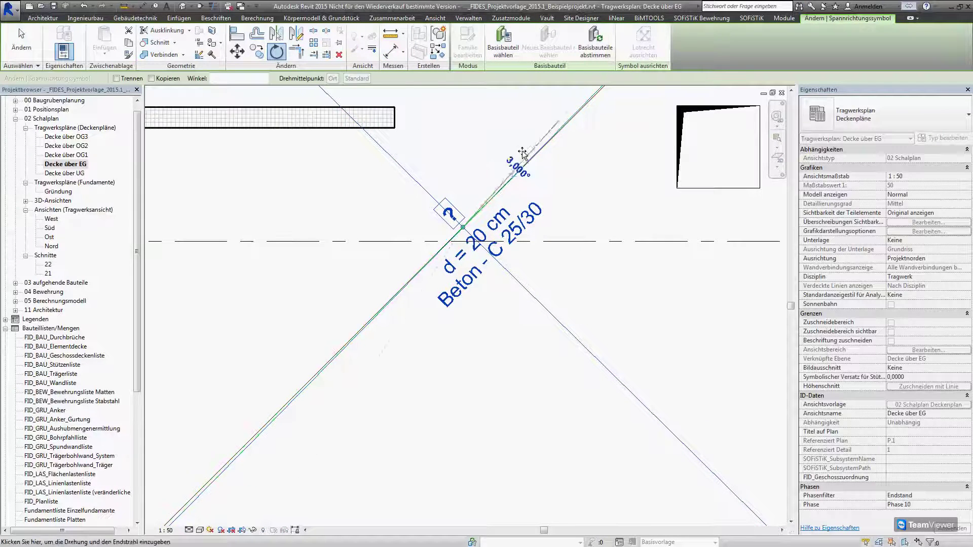
pyautogui.click(502, 140)
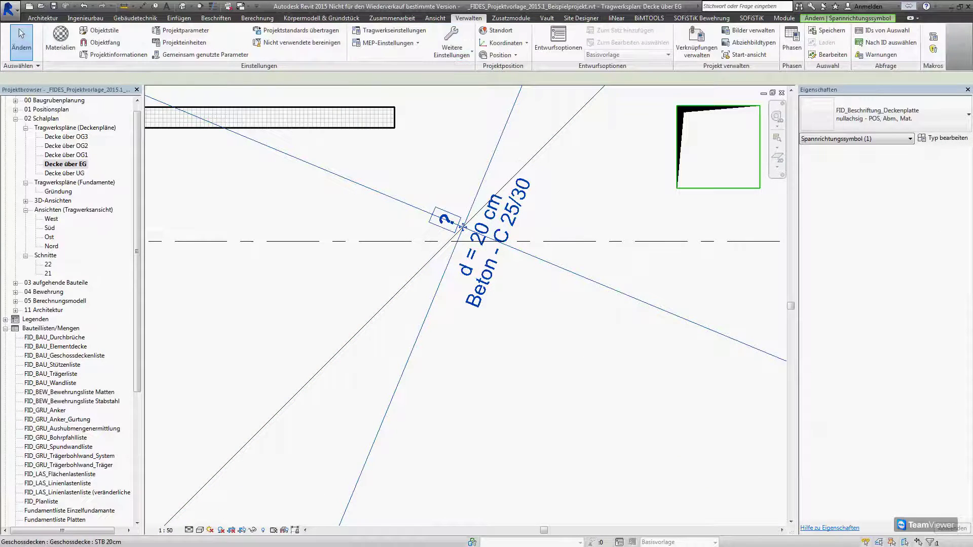
pyautogui.press('Return')
pyautogui.press('Escape')
pyautogui.press('Escape')
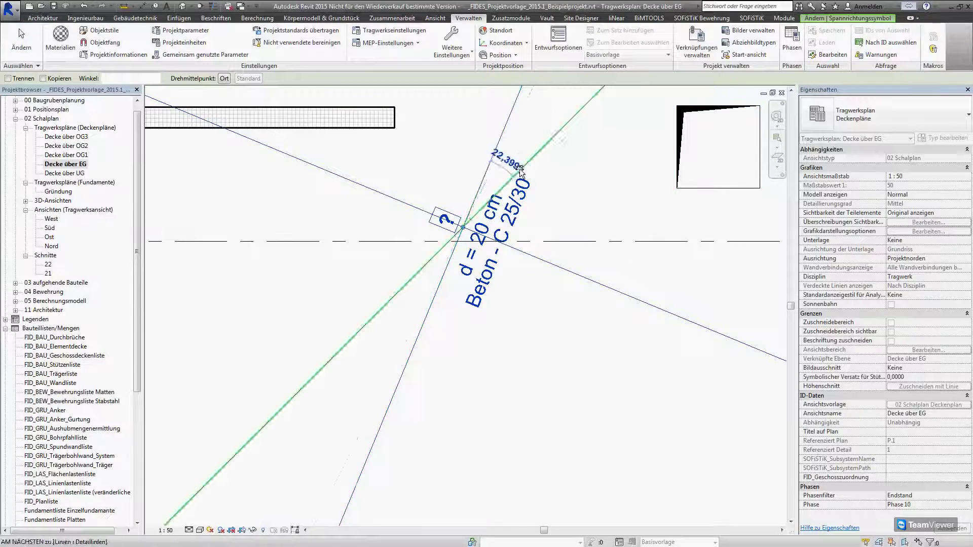
pyautogui.scroll(-4, 506, 171)
pyautogui.scroll(-1, 520, 171)
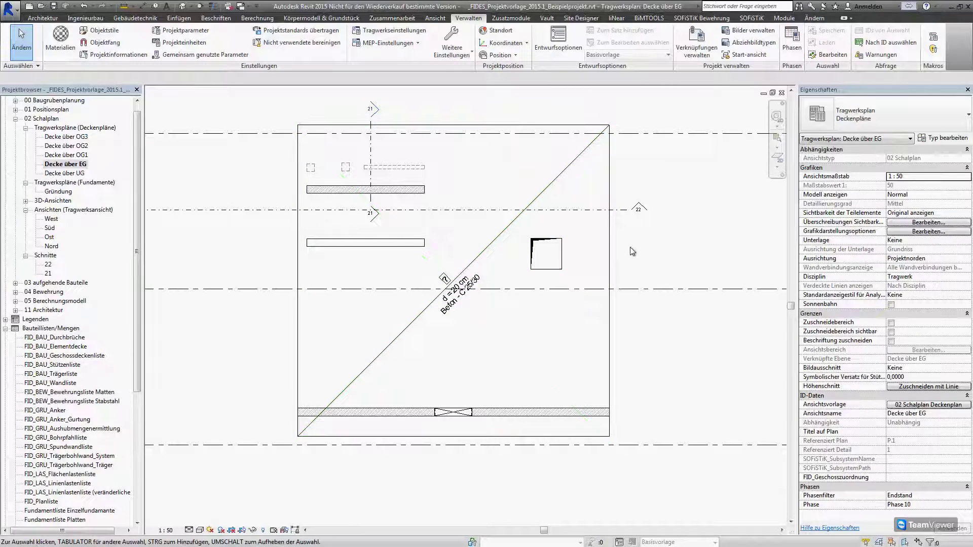
# Recentre the plan to bring grid 21 and the beams into view.
pyautogui.moveTo(632, 252); pyautogui.dragTo(686, 228, button='middle')
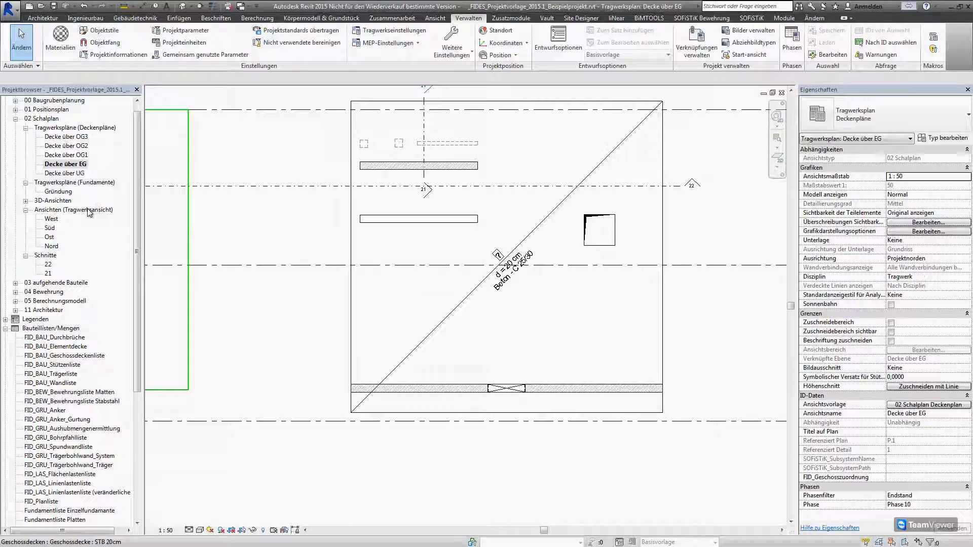
pyautogui.scroll(-1, 496, 243)
pyautogui.scroll(-1, 553, 213)
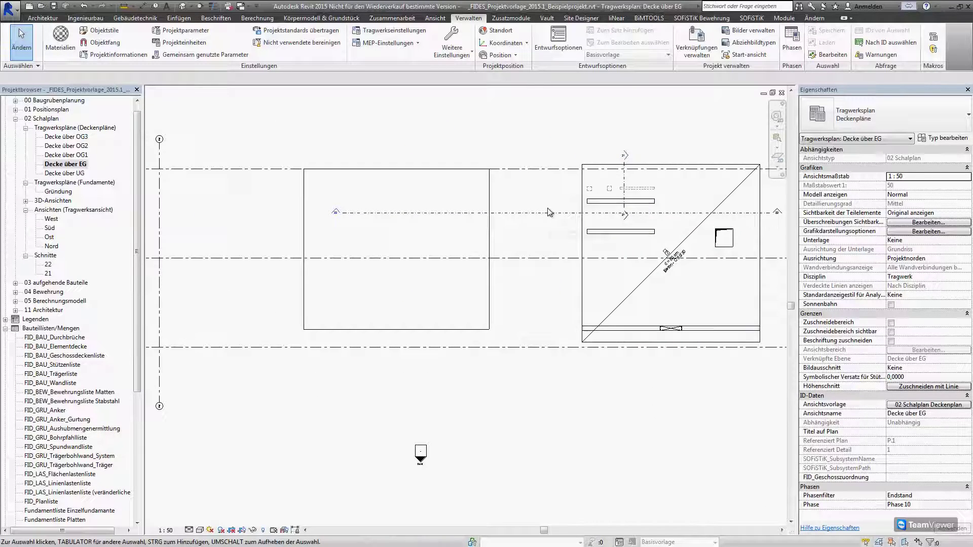
pyautogui.scroll(2, 634, 198)
pyautogui.scroll(4, 634, 198)
pyautogui.moveTo(633, 198)
pyautogui.mouseDown(button='middle')
pyautogui.moveTo(571, 252)
pyautogui.moveTo(488, 272)
pyautogui.mouseUp(button='middle')
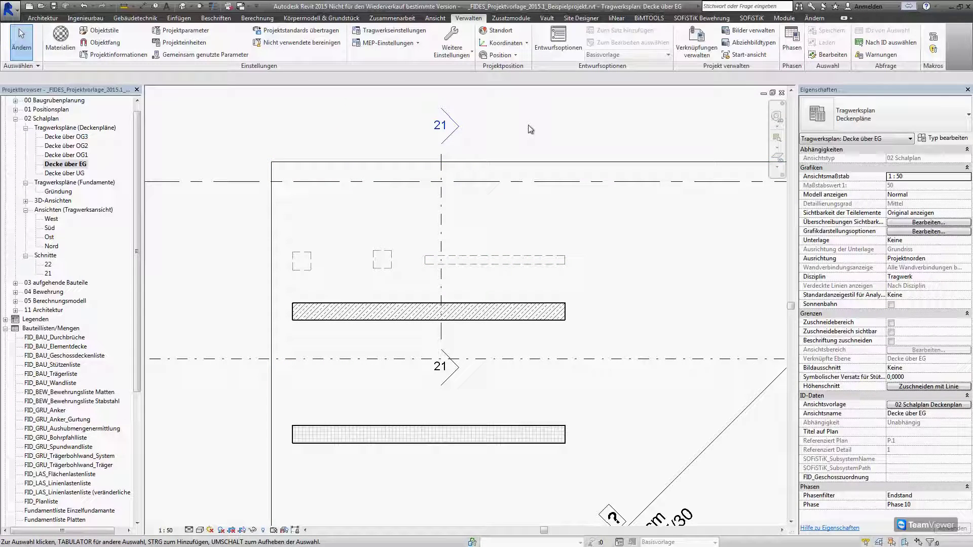
# Zoom to section marker 21 and open Schnitt 21 showing the hatched slab cut.
pyautogui.scroll(2, 449, 316)
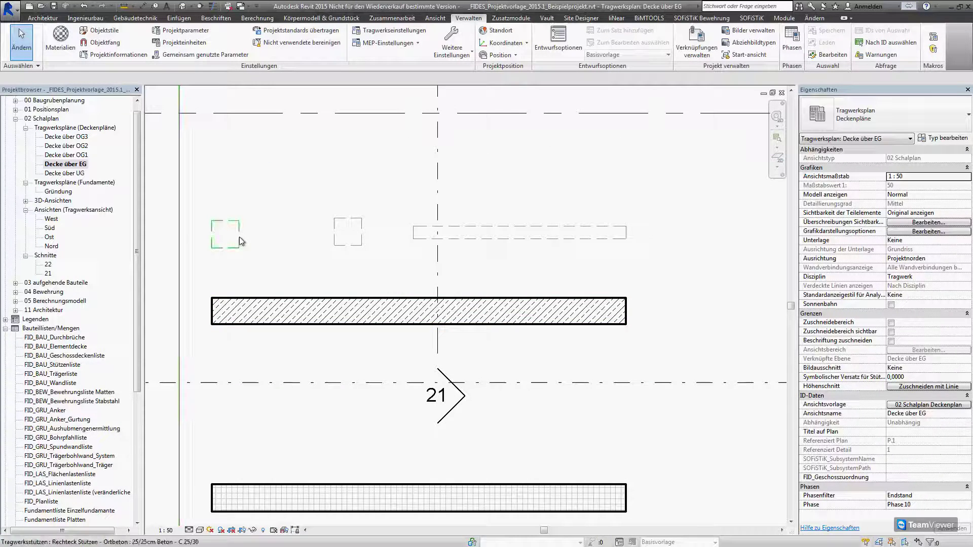
pyautogui.scroll(-2, 468, 234)
pyautogui.scroll(1, 488, 293)
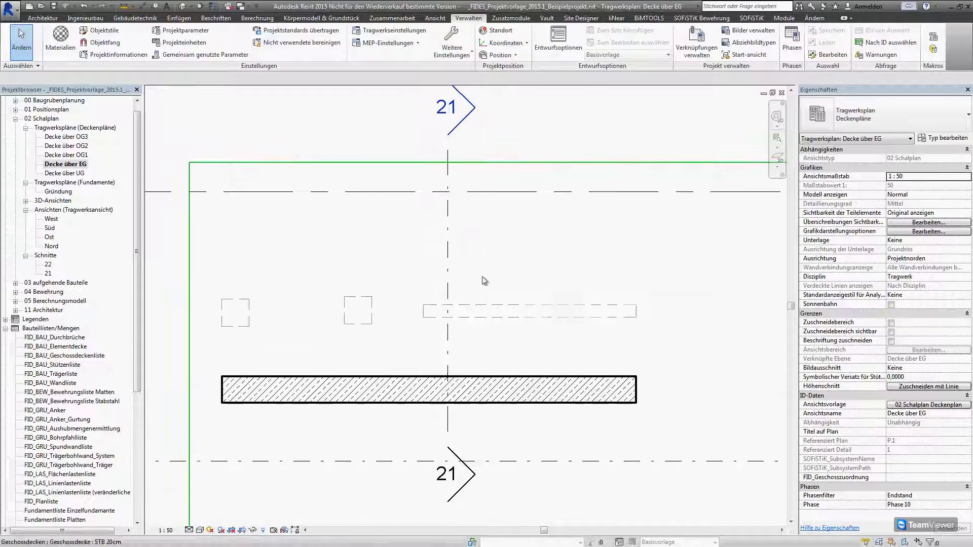
pyautogui.scroll(1, 482, 279)
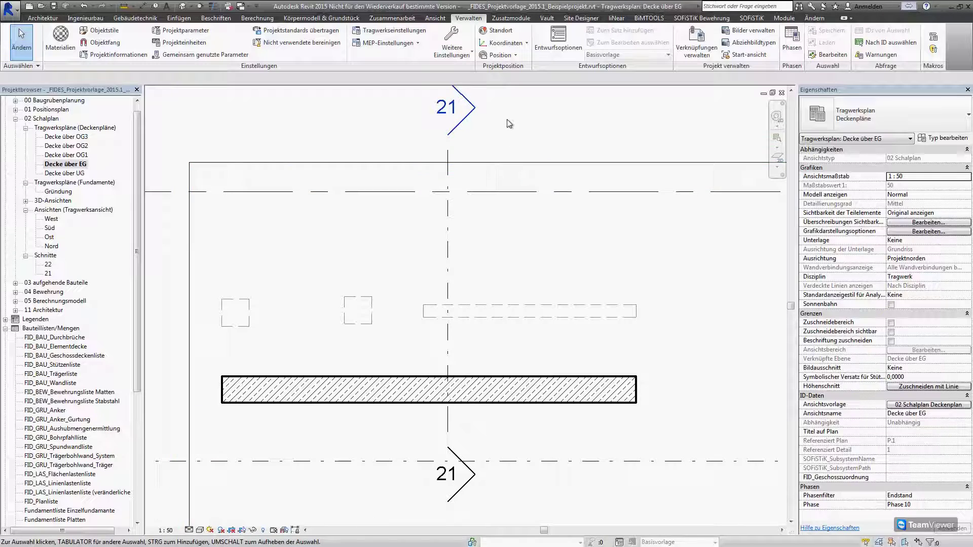
pyautogui.doubleClick(460, 117)
pyautogui.scroll(1, 465, 281)
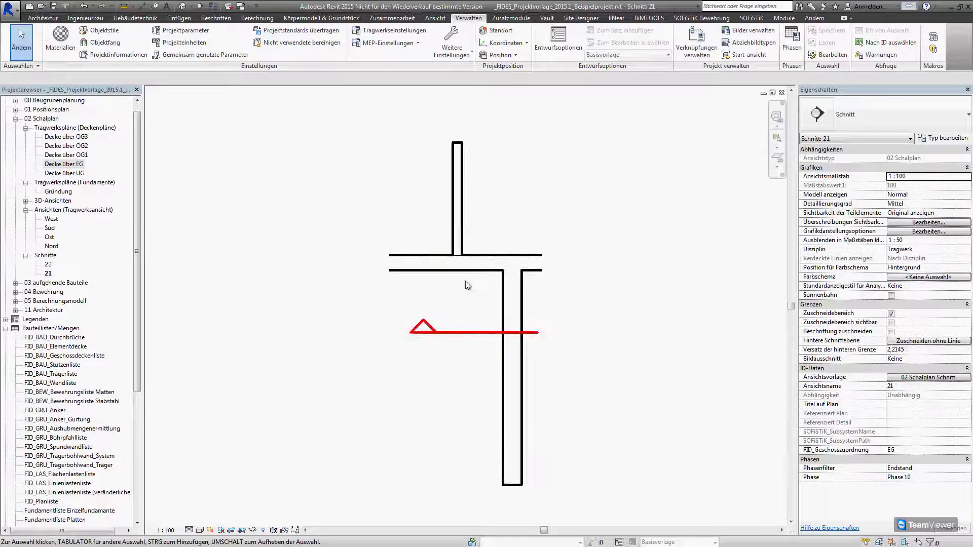
pyautogui.scroll(1, 465, 282)
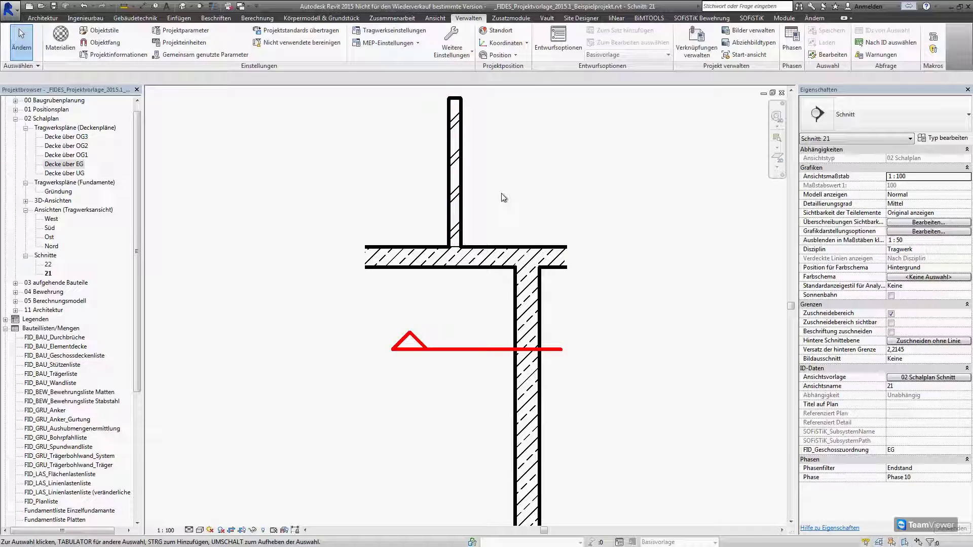
# Edit section 21's FID_Geschosszuordnung field, then close Schnitt 21 to return to Decke über EG.
pyautogui.scroll(-2, 502, 193)
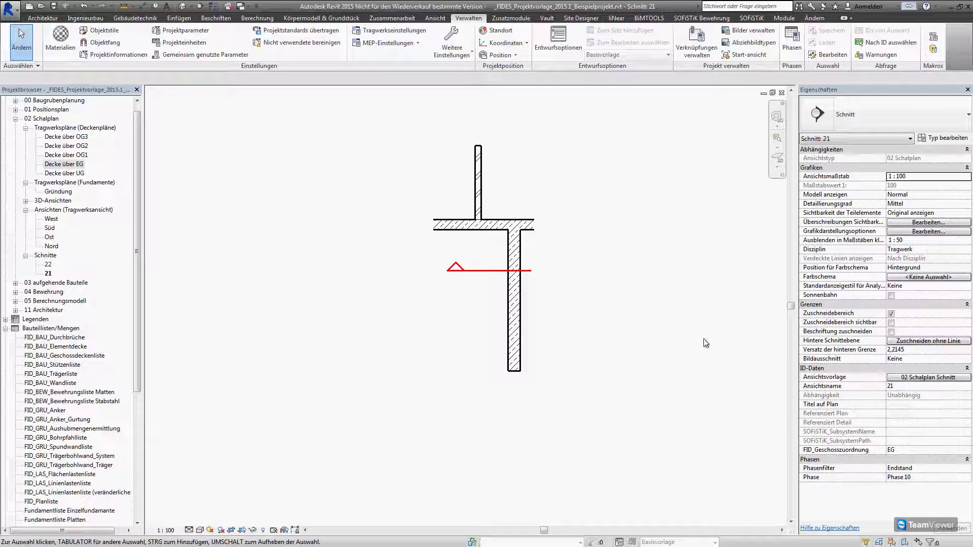
pyautogui.click(903, 450)
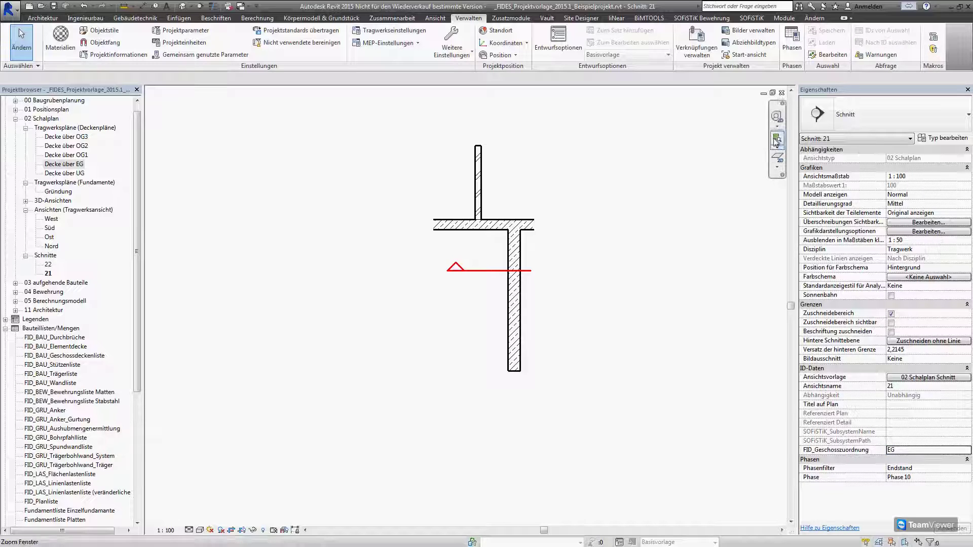
pyautogui.click(783, 93)
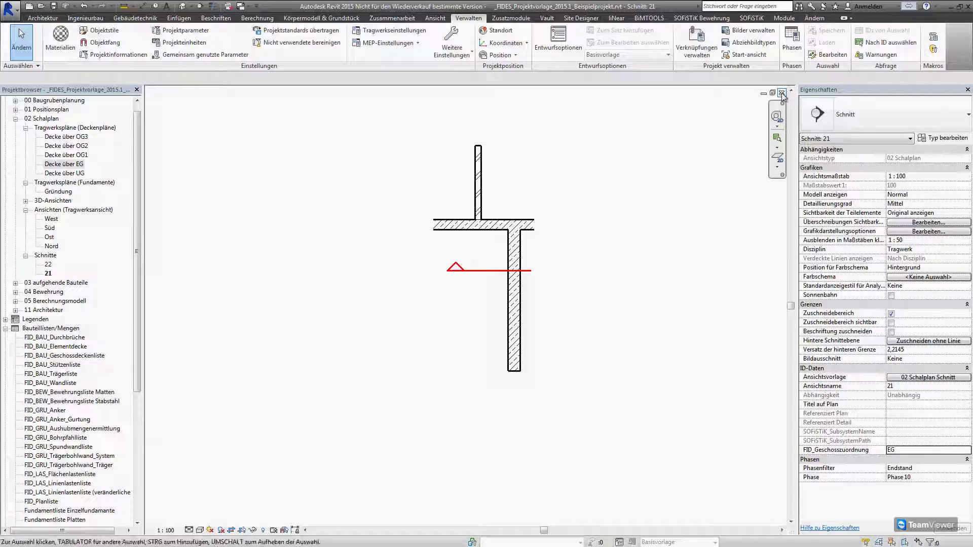
pyautogui.scroll(-2, 505, 244)
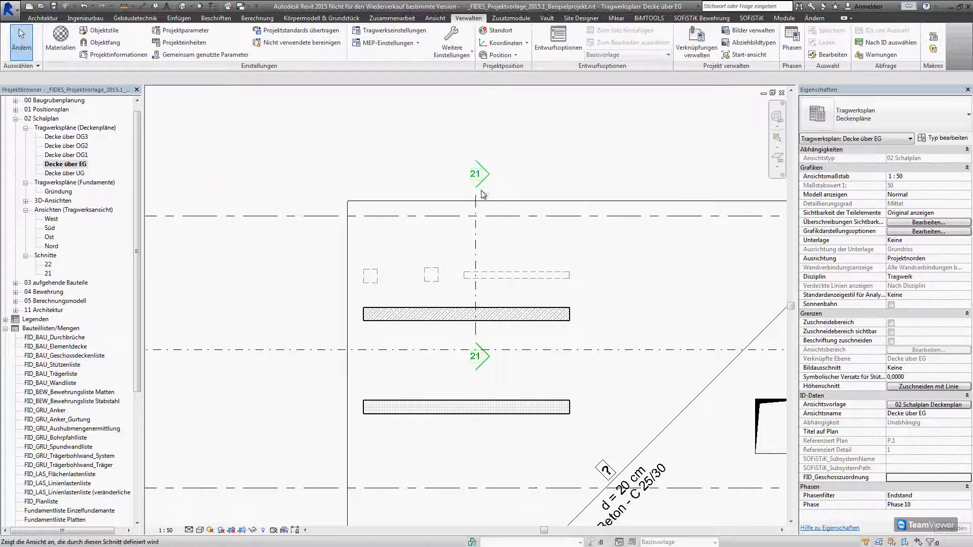
# Set section 21's FID_Geschosszuordnung to UG.
pyautogui.click(476, 203)
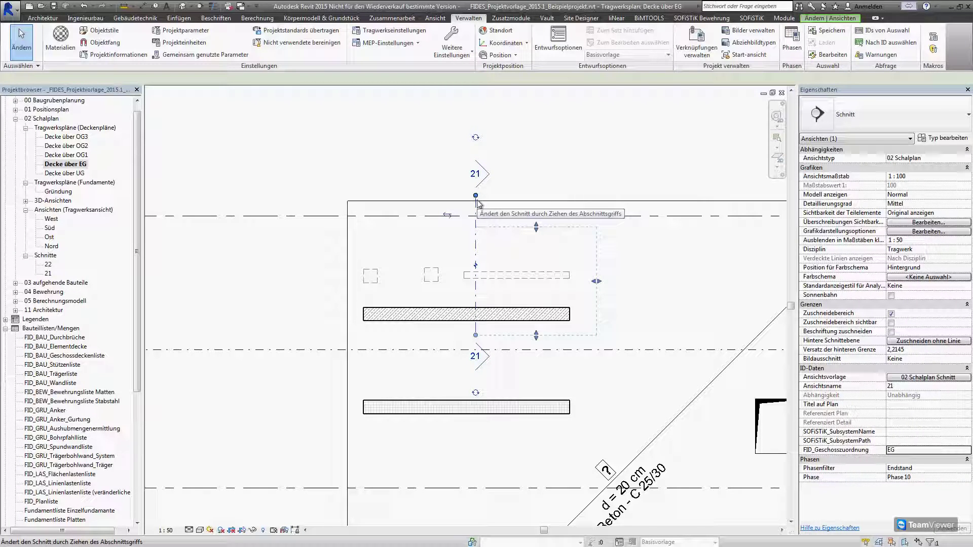
pyautogui.click(899, 451)
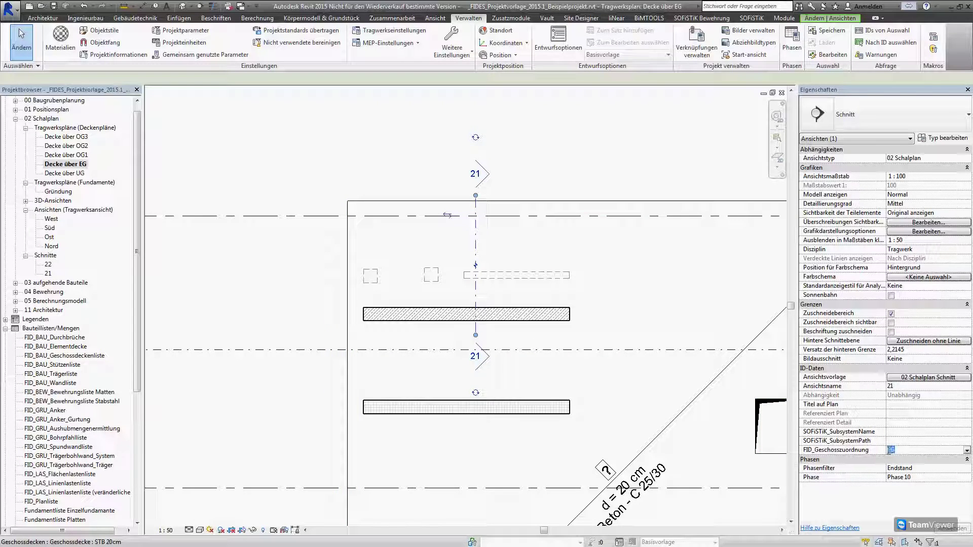
pyautogui.write('U')
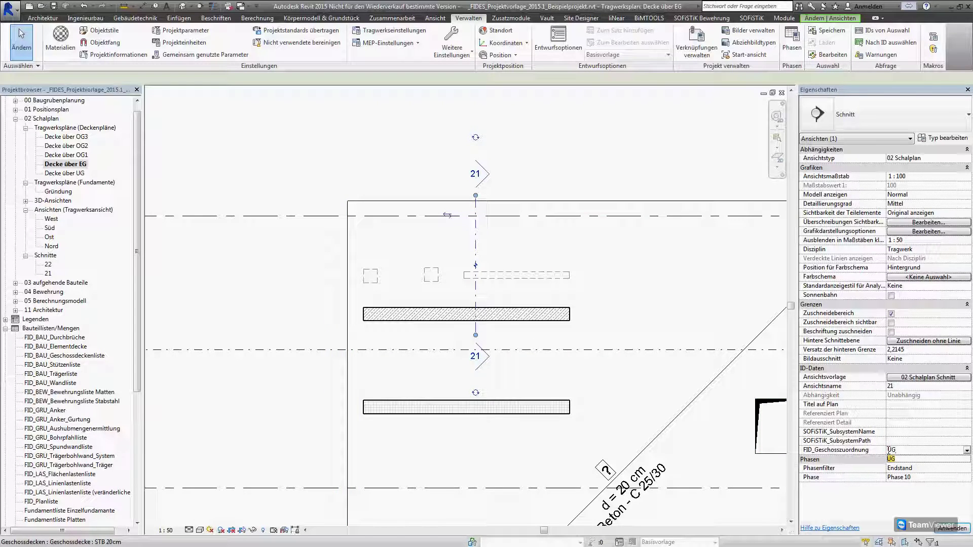
pyautogui.press('Return')
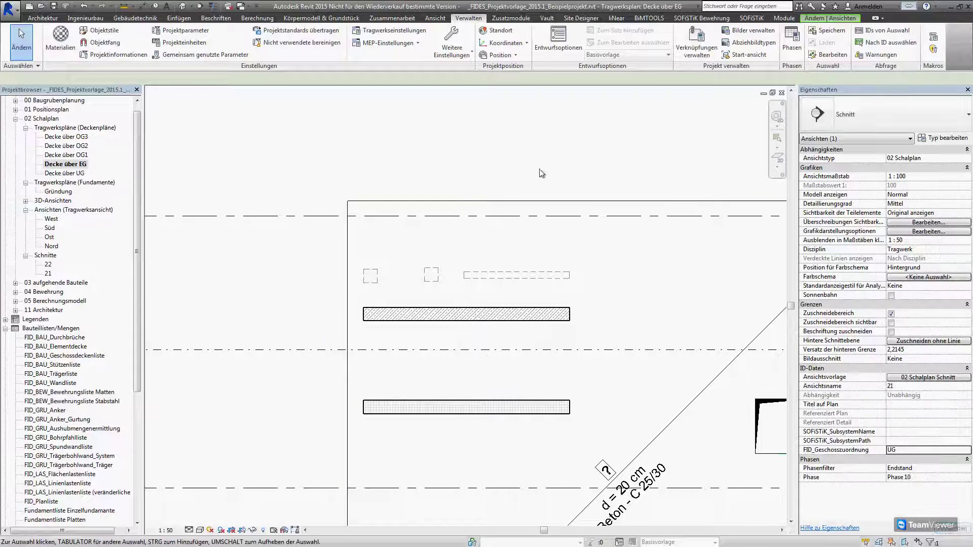
# On the Decke über UG plan, extend the assignment to 'UG, EG', then reopen Decke über EG.
pyautogui.doubleClick(75, 175)
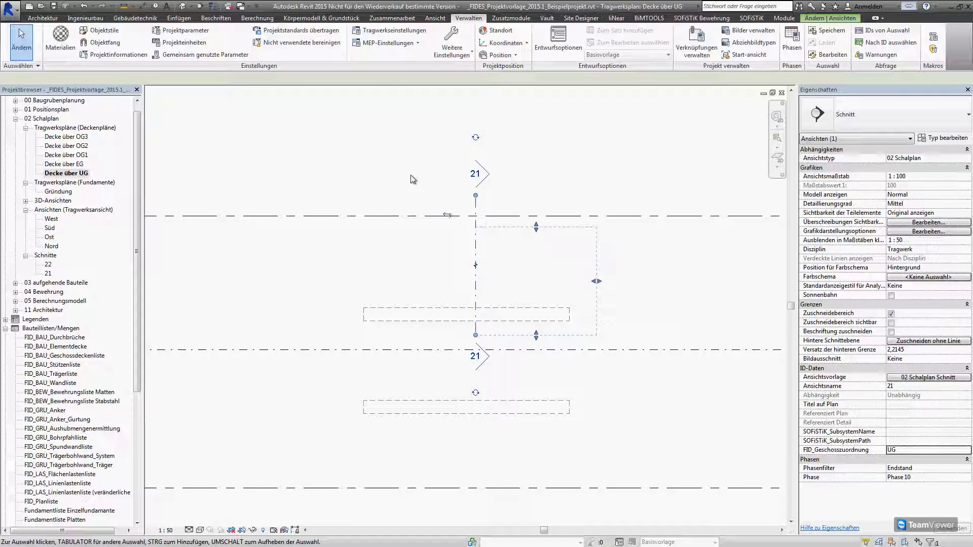
pyautogui.click(900, 450)
pyautogui.write(', E')
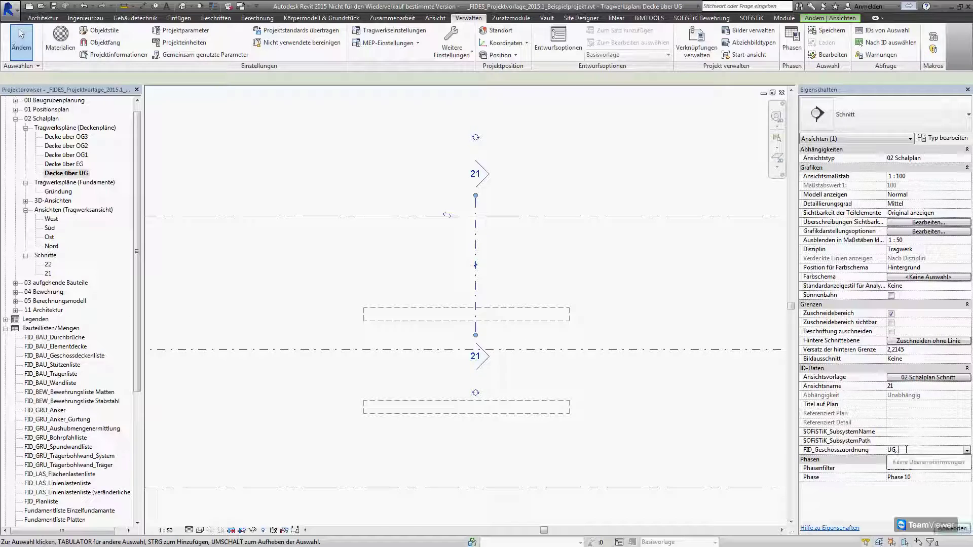
pyautogui.write('G')
pyautogui.press('Return')
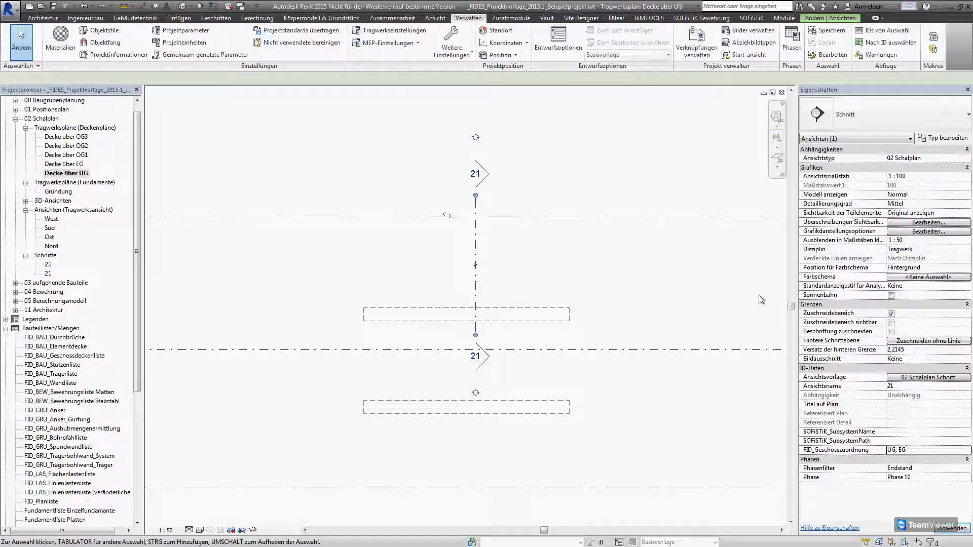
pyautogui.click(643, 187)
pyautogui.doubleClick(82, 165)
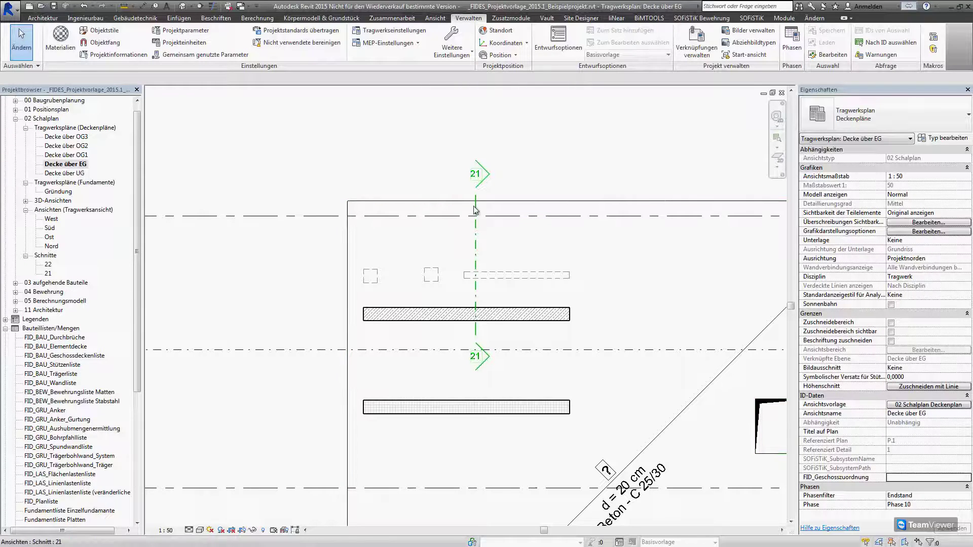
# Clear section 21's FID_Geschosszuordnung value on the Decke über EG plan.
pyautogui.doubleClick(76, 155)
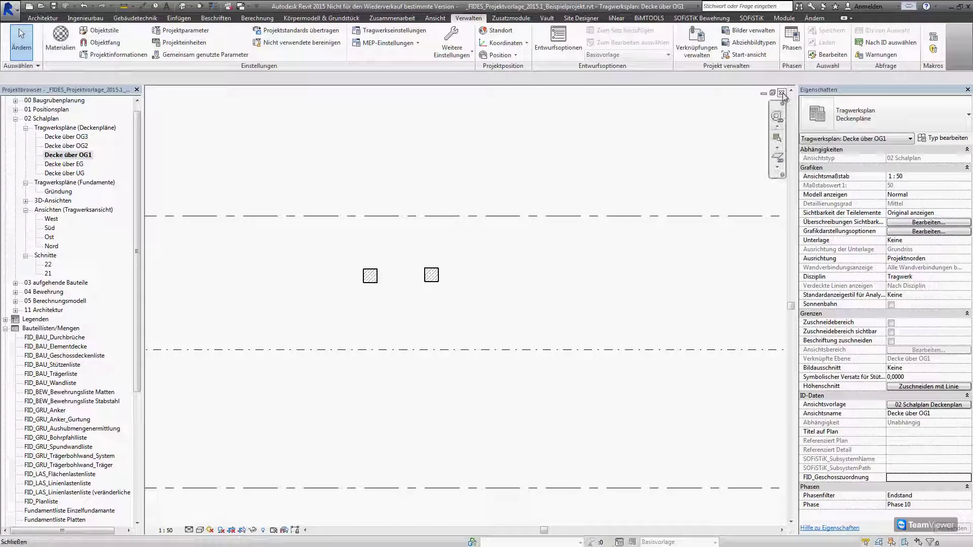
pyautogui.click(781, 93)
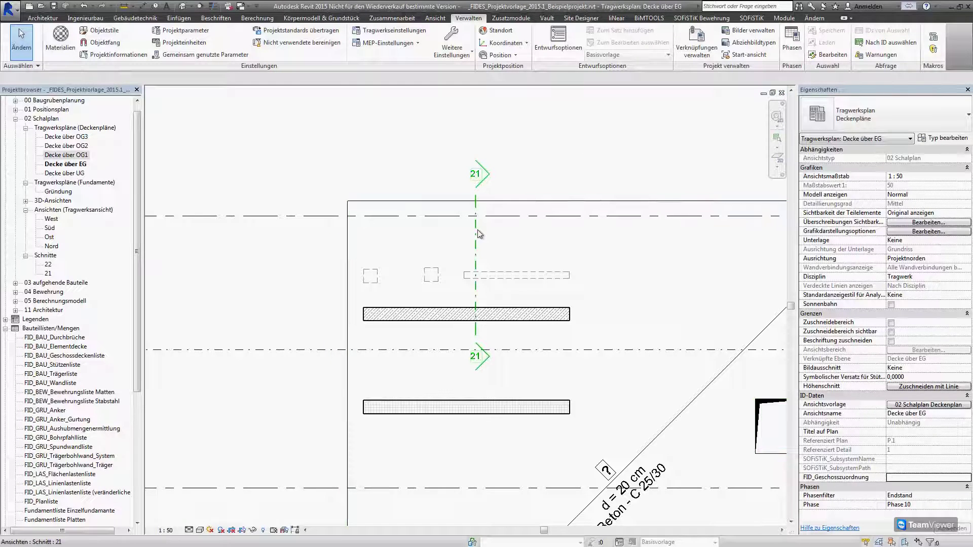
pyautogui.click(477, 230)
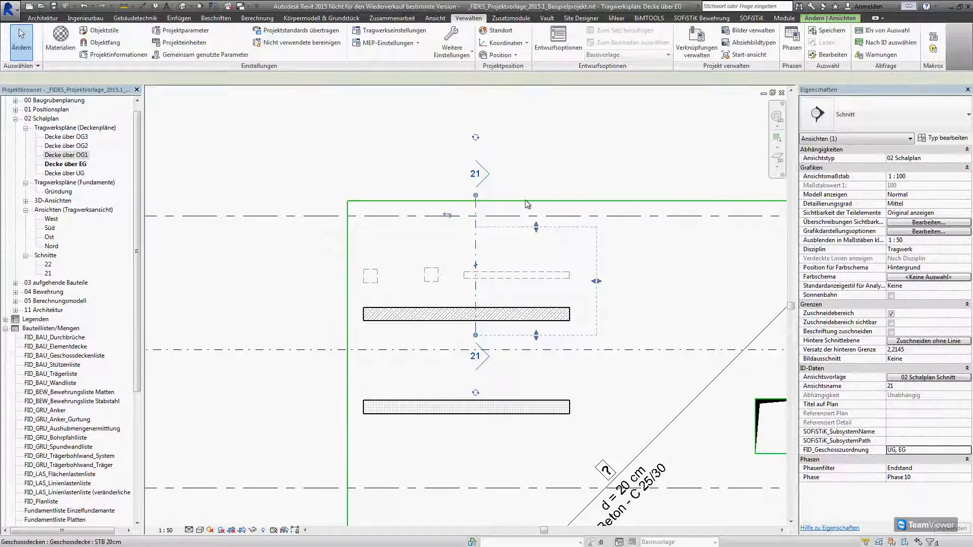
pyautogui.click(916, 451)
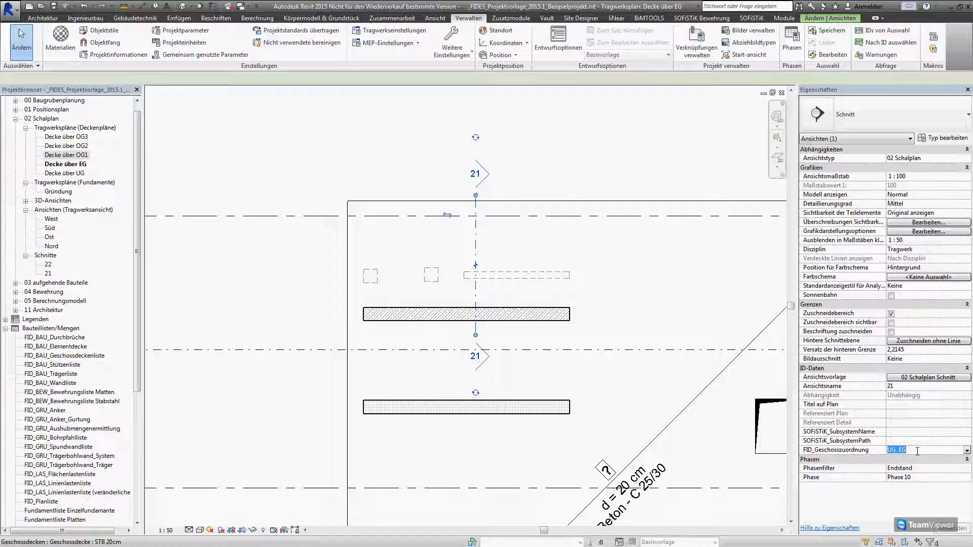
pyautogui.press('BackSpace')
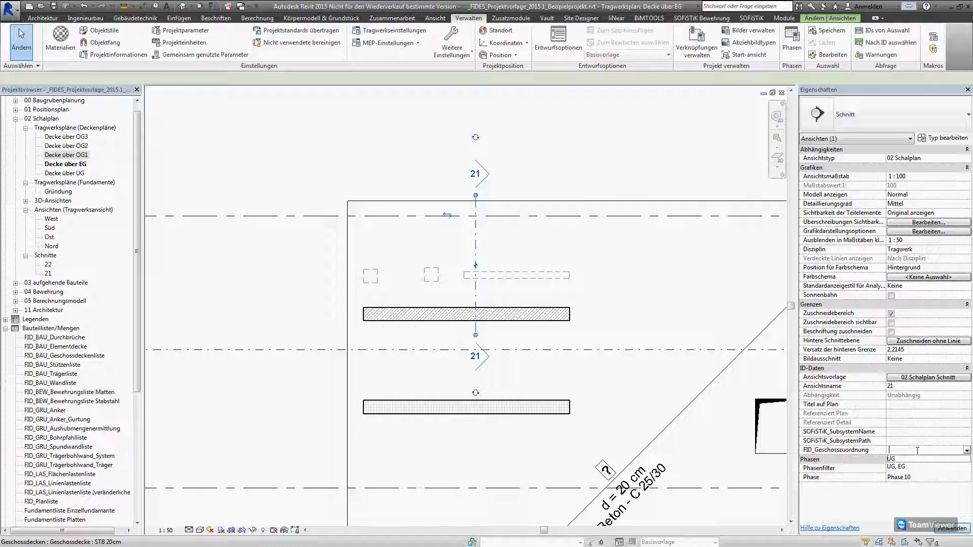
pyautogui.click(535, 335)
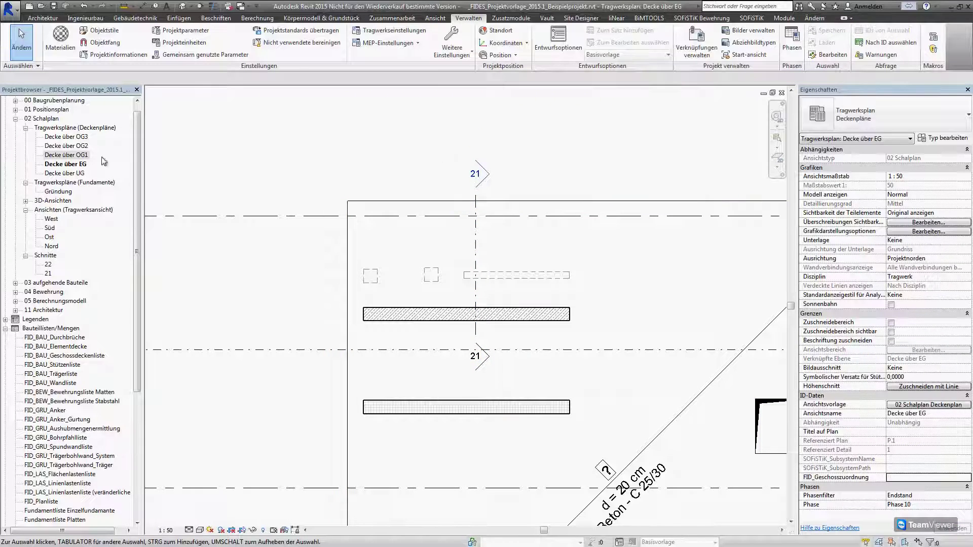
# Check the Decke über OG2 and OG1 plans, where section markers 21 and 22 appear.
pyautogui.doubleClick(69, 146)
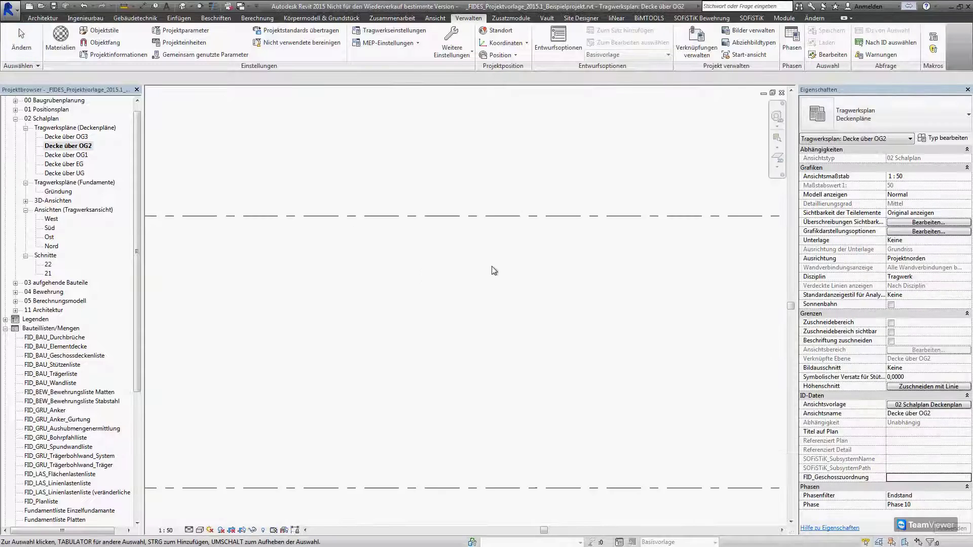
pyautogui.doubleClick(67, 155)
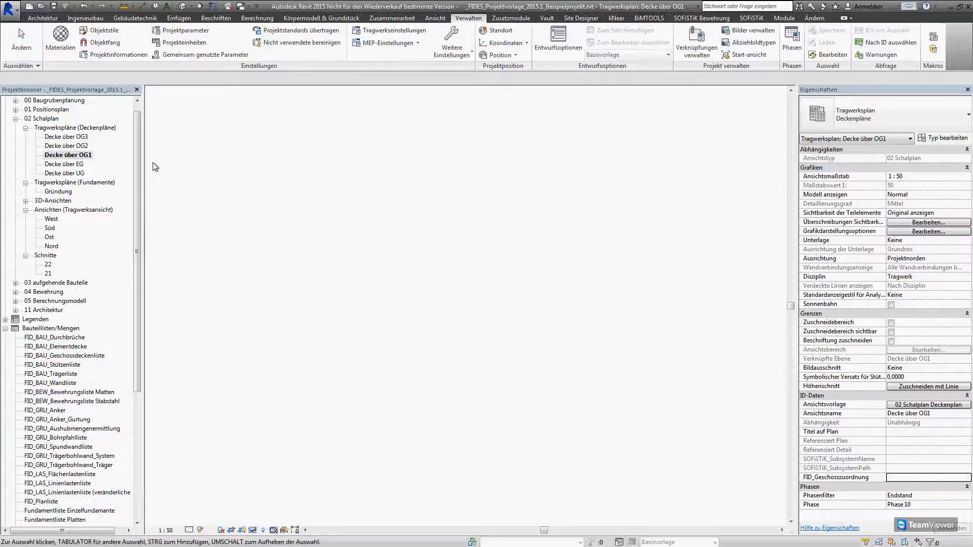
pyautogui.scroll(-1, 207, 203)
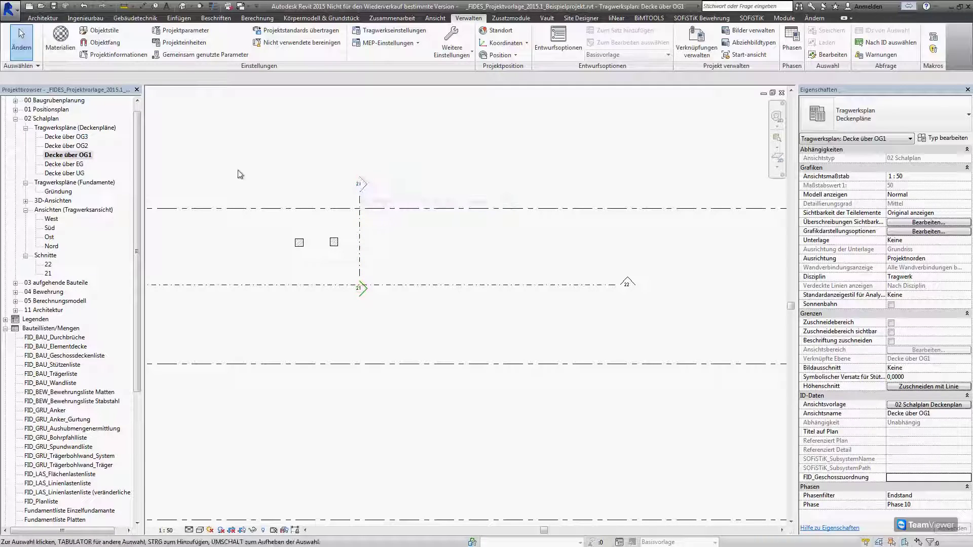
pyautogui.moveTo(361, 161); pyautogui.dragTo(431, 167, button='middle')
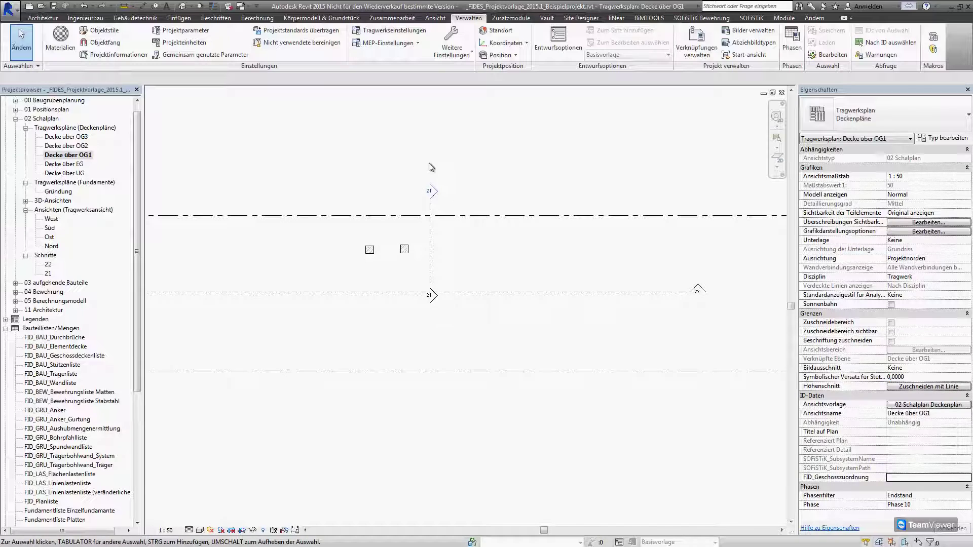
pyautogui.click(16, 119)
# Expand 04 Bewehrung and open the 3D / Bewehrung view.
pyautogui.click(16, 137)
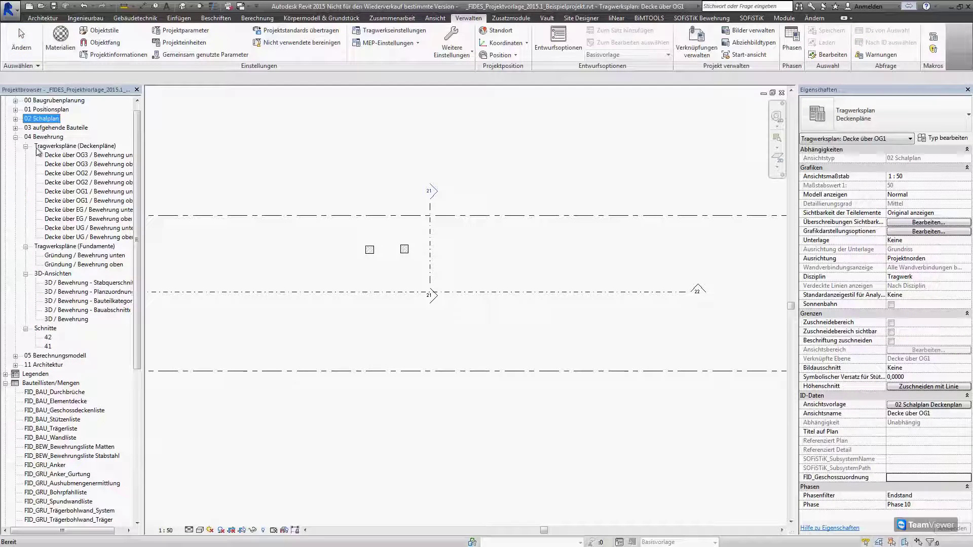
pyautogui.doubleClick(71, 319)
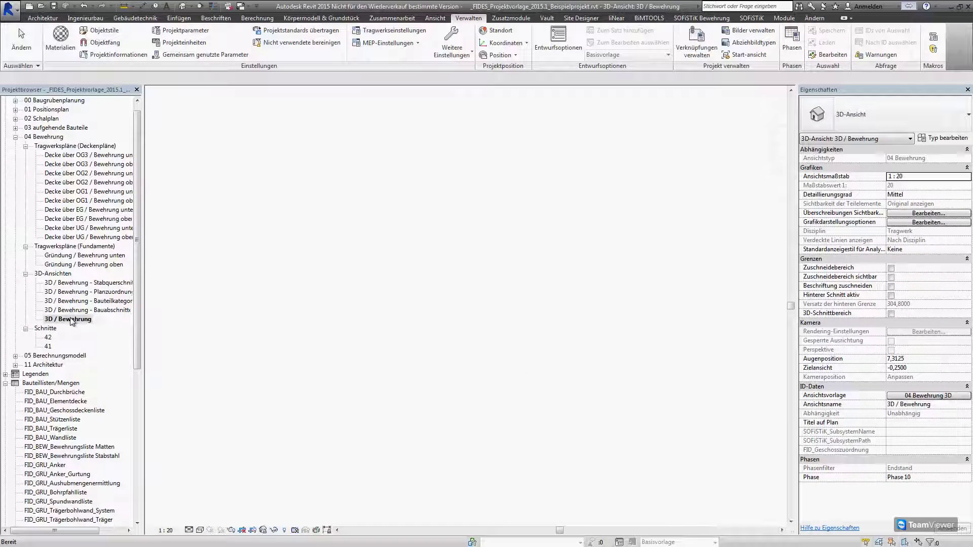
pyautogui.moveTo(511, 294); pyautogui.dragTo(380, 300, button='middle')
pyautogui.scroll(3, 380, 300)
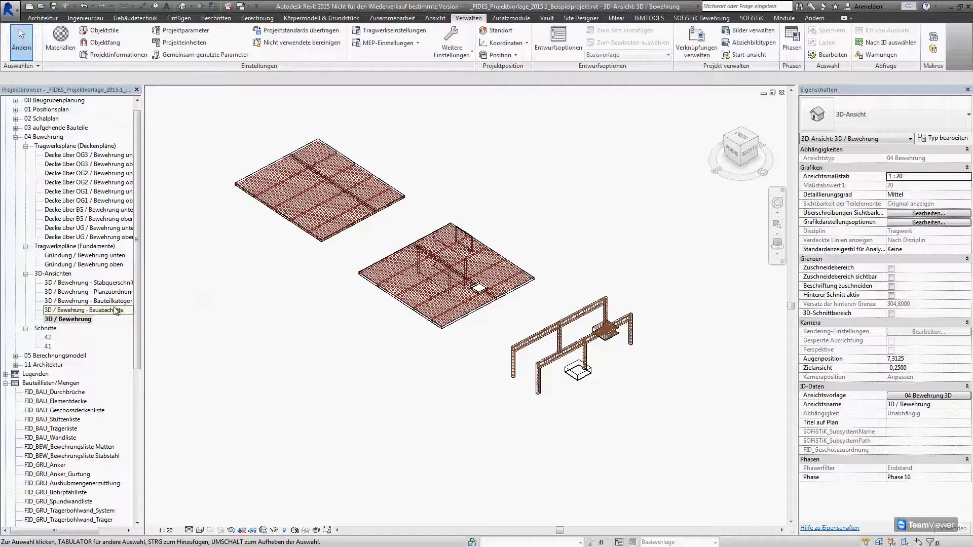
# Open 3D / Bewehrung - Stabquerschnitt, zoom in, and widen the Project Browser.
pyautogui.click(104, 285)
pyautogui.doubleClick(104, 284)
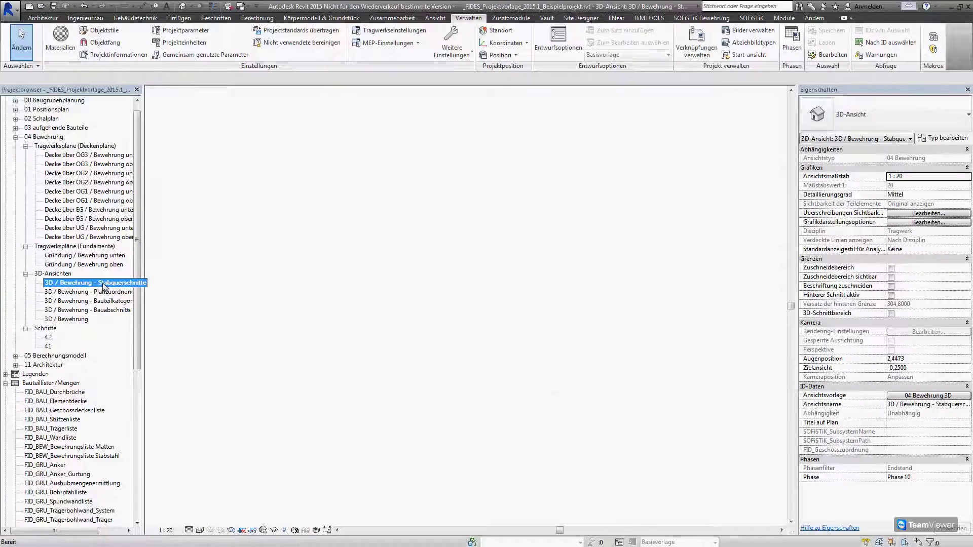
pyautogui.scroll(1, 491, 304)
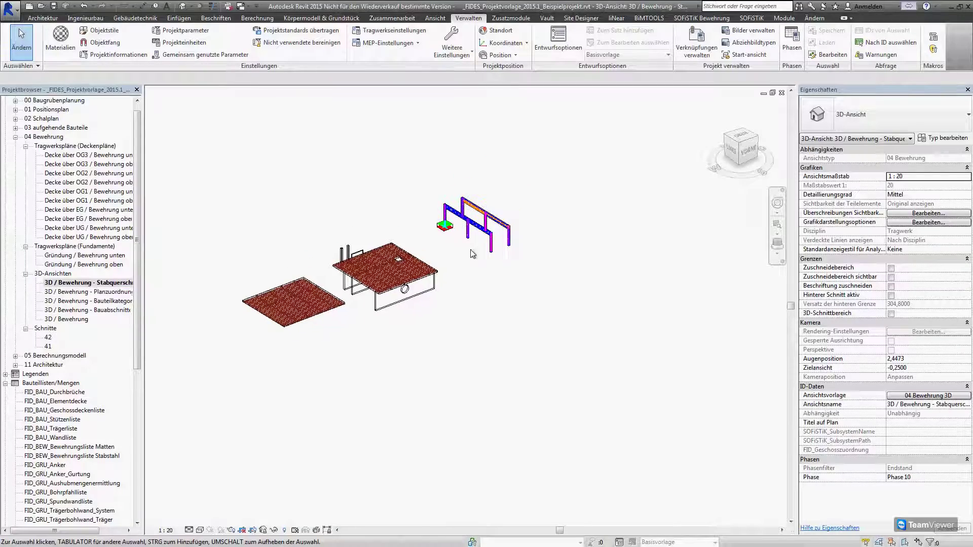
pyautogui.scroll(1, 482, 200)
pyautogui.scroll(1, 480, 198)
pyautogui.scroll(2, 480, 198)
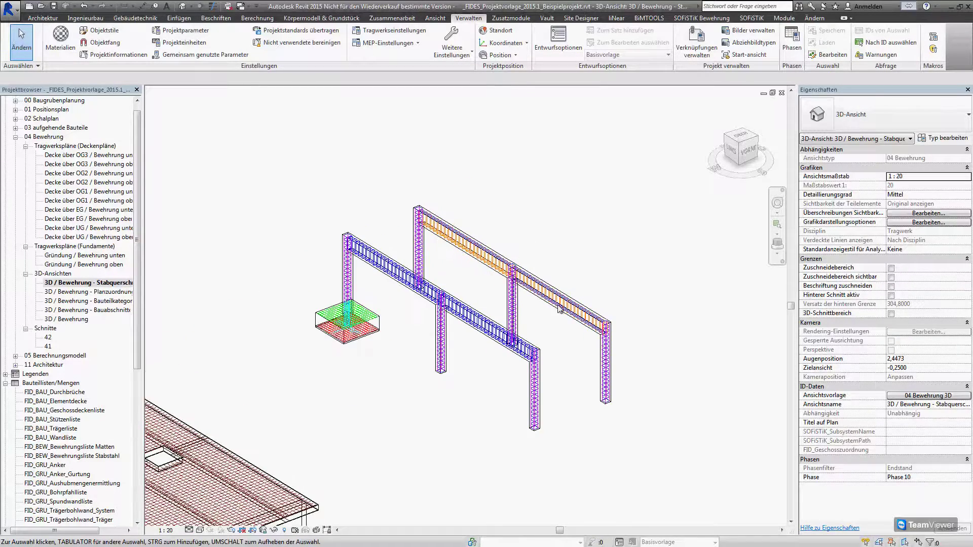
pyautogui.scroll(1, 560, 309)
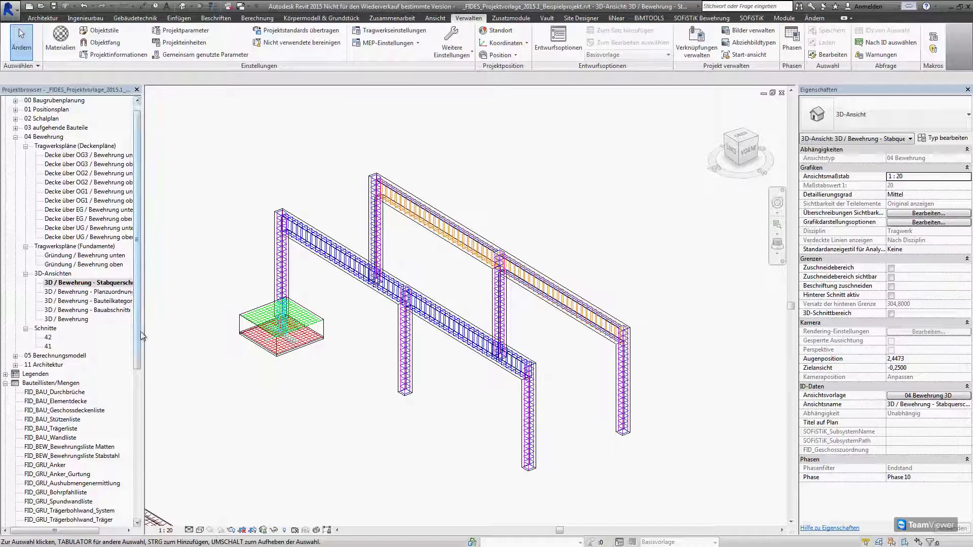
pyautogui.moveTo(143, 336); pyautogui.dragTo(208, 336)
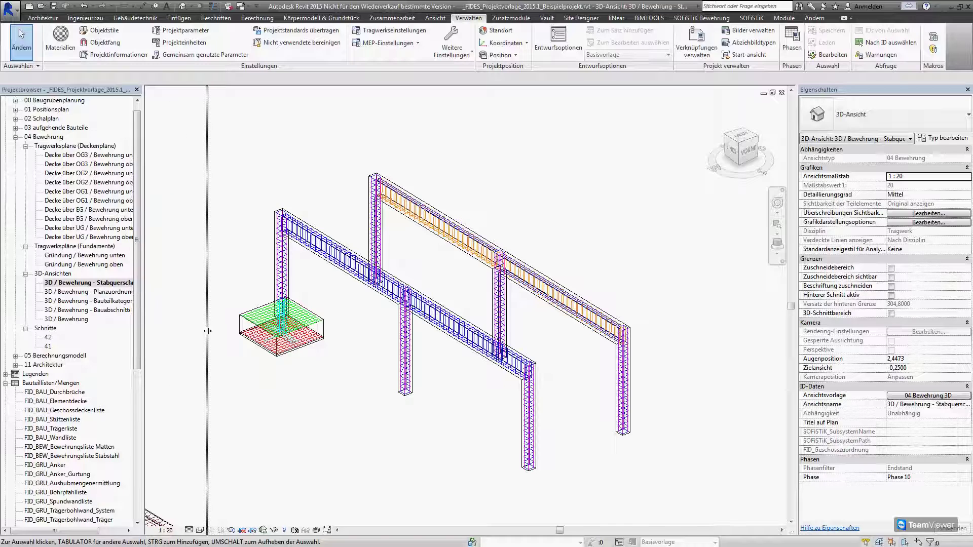
# Pan and zoom along the beam, then open 3D / Bewehrung - Planzuordnung.
pyautogui.moveTo(402, 330); pyautogui.dragTo(355, 285, button='middle')
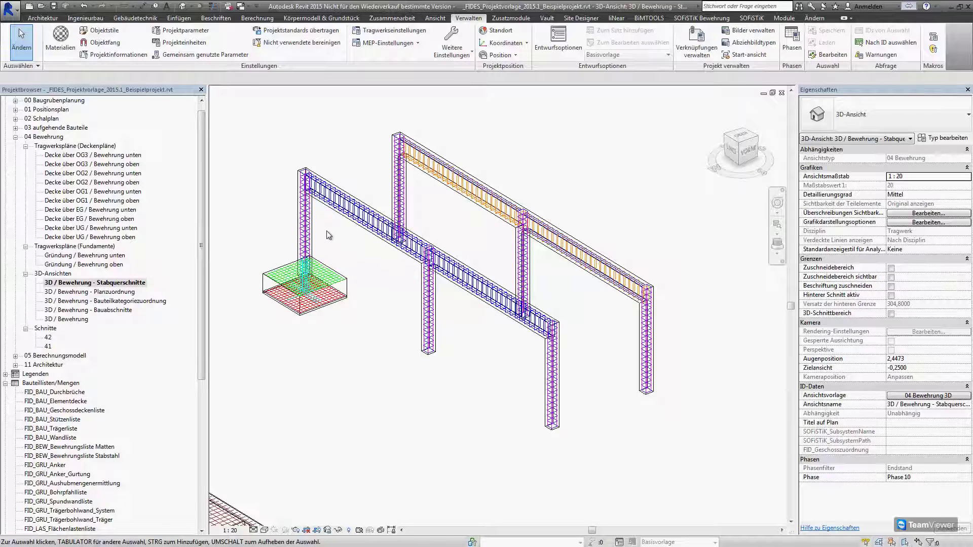
pyautogui.scroll(2, 330, 231)
pyautogui.scroll(2, 330, 228)
pyautogui.scroll(2, 352, 118)
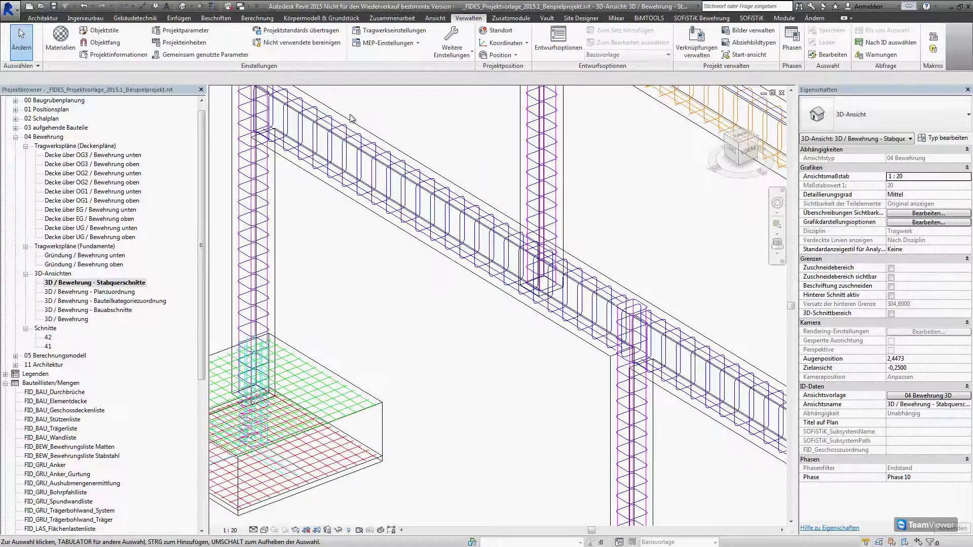
pyautogui.moveTo(383, 129); pyautogui.dragTo(440, 190, button='middle')
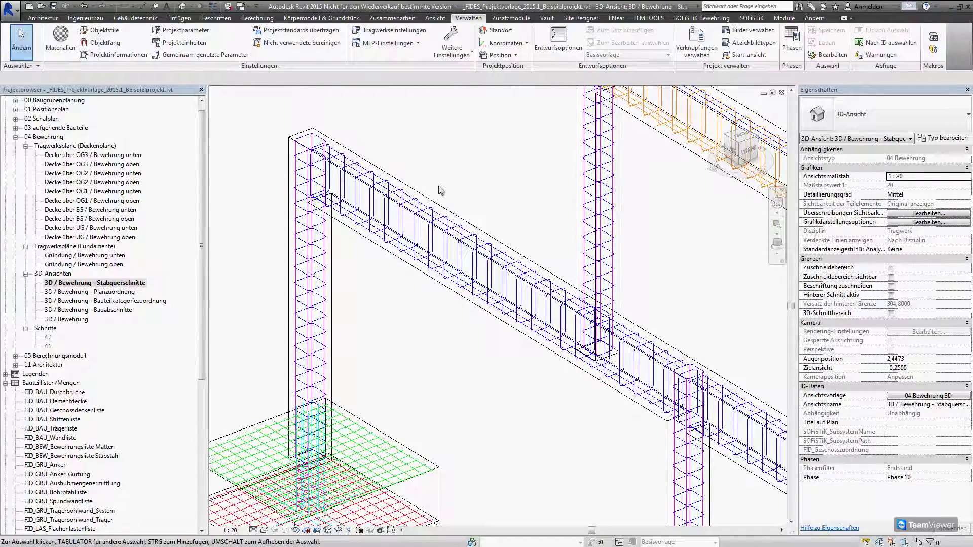
pyautogui.doubleClick(98, 293)
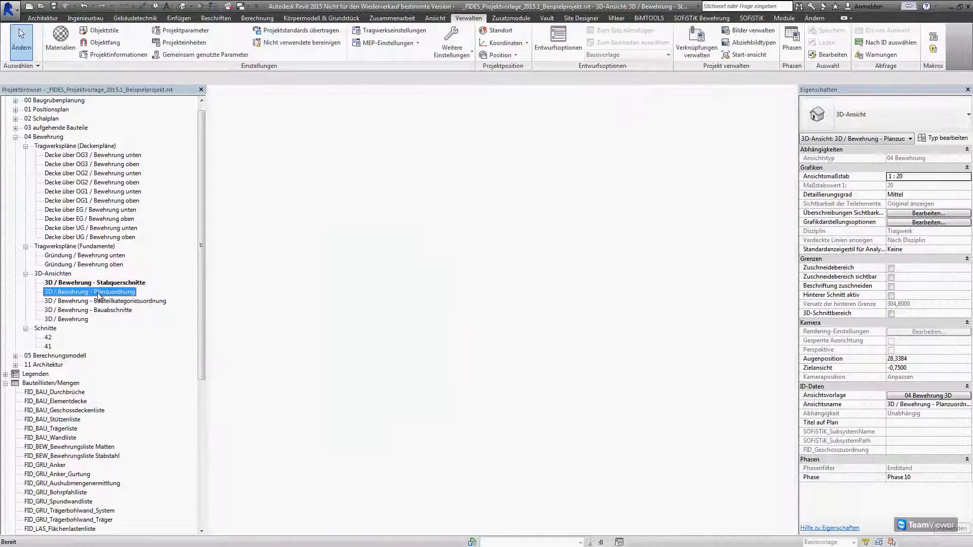
pyautogui.scroll(2, 500, 175)
pyautogui.scroll(2, 499, 175)
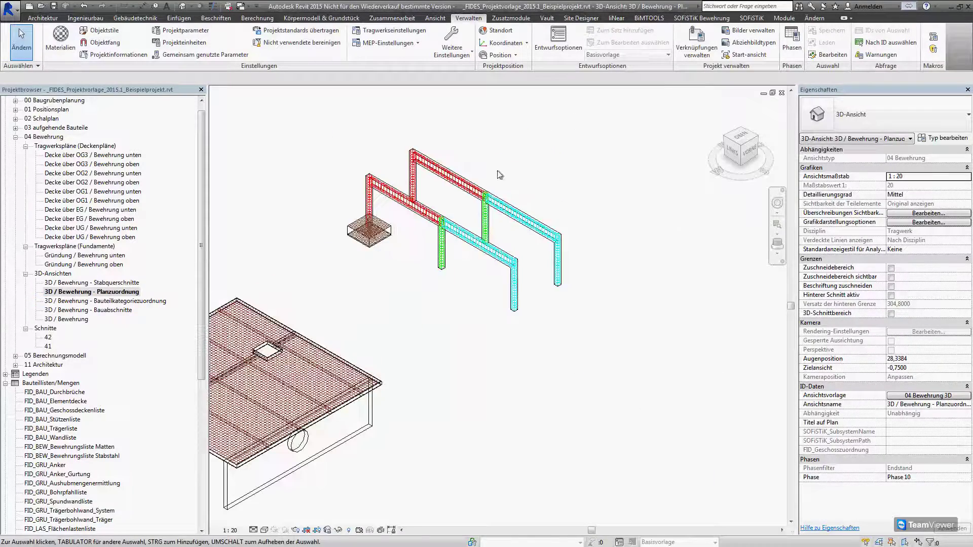
pyautogui.scroll(3, 402, 209)
pyautogui.scroll(2, 398, 153)
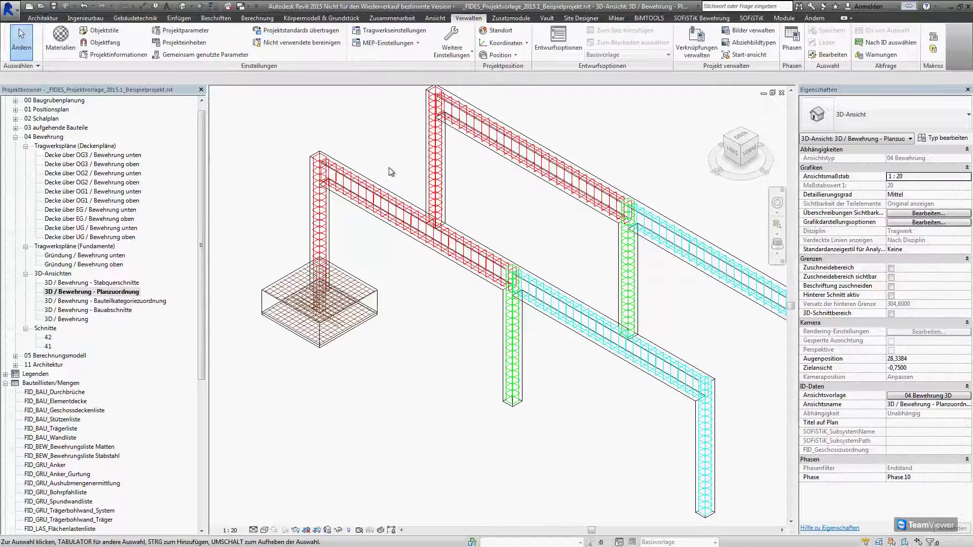
pyautogui.scroll(-2, 390, 171)
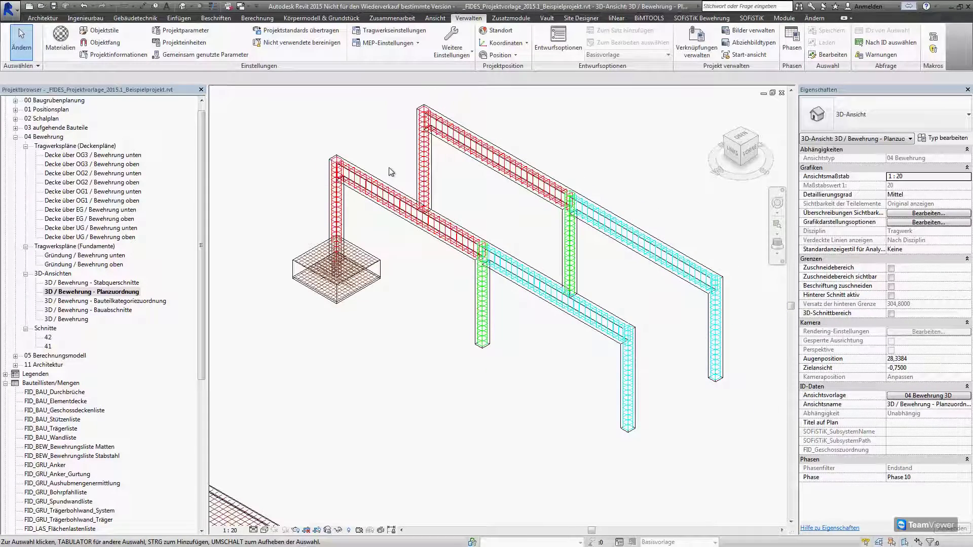
pyautogui.click(393, 204)
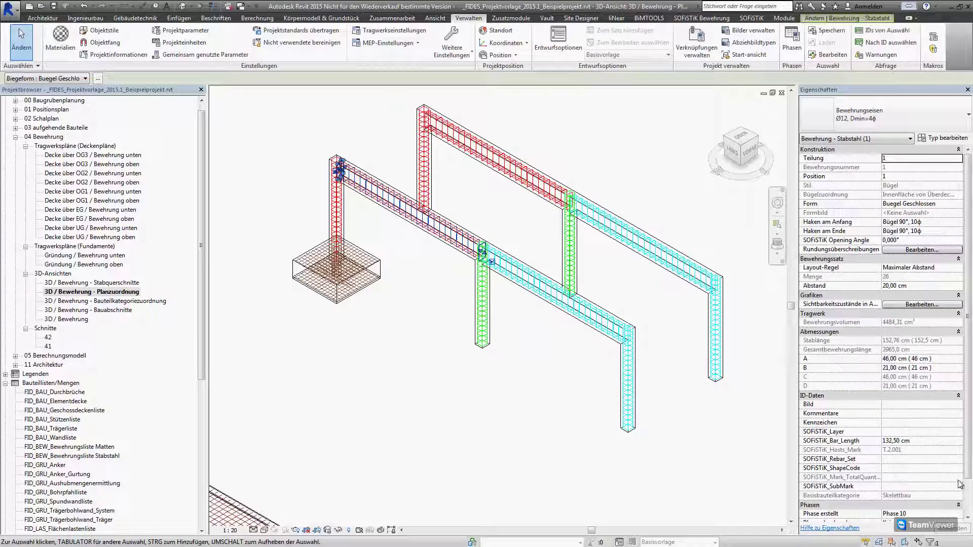
pyautogui.scroll(-2, 953, 494)
pyautogui.click(947, 505)
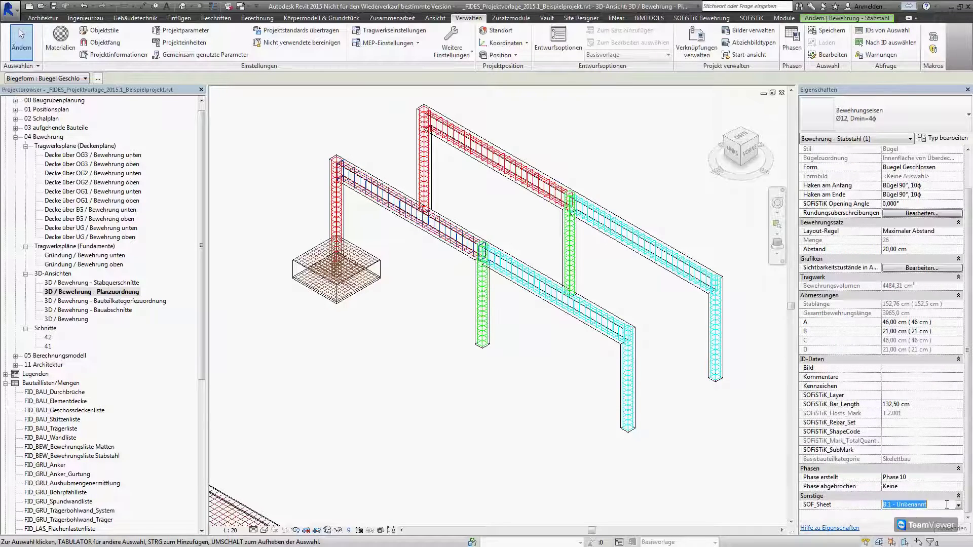
pyautogui.moveTo(946, 504); pyautogui.dragTo(891, 504)
pyautogui.click(466, 403)
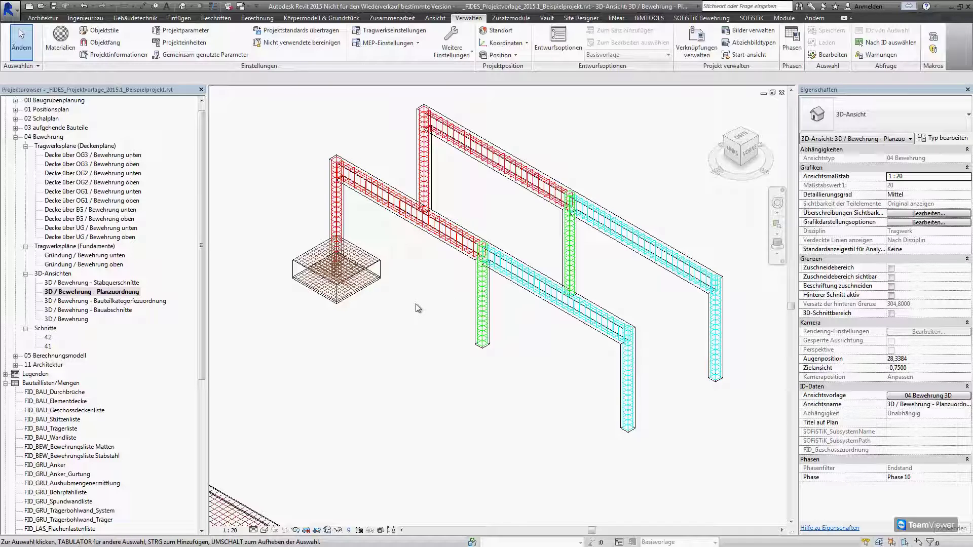
# Open 3D / Bewehrung - Bauteilkategoriezuordnung and zoom in around the footing.
pyautogui.doubleClick(132, 301)
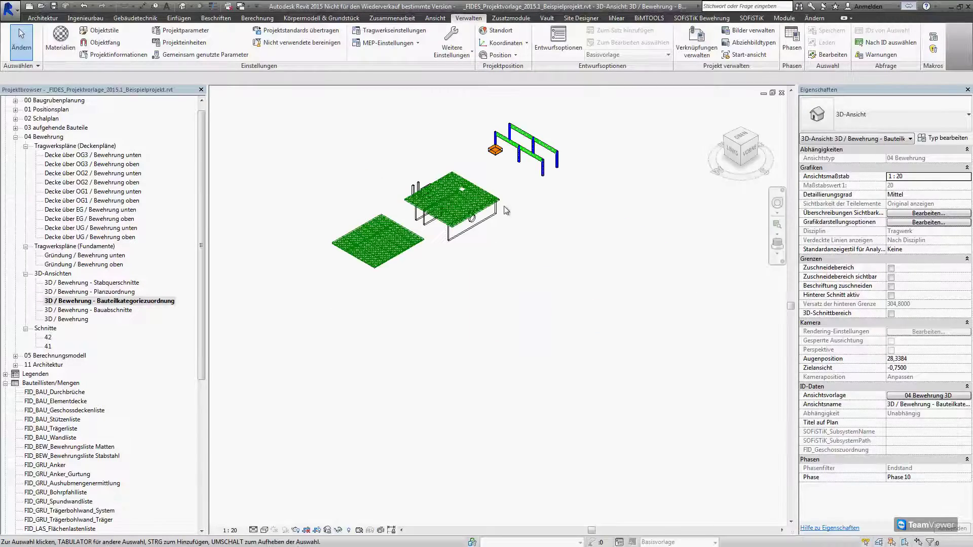
pyautogui.scroll(2, 530, 111)
pyautogui.scroll(2, 529, 110)
pyautogui.scroll(2, 524, 136)
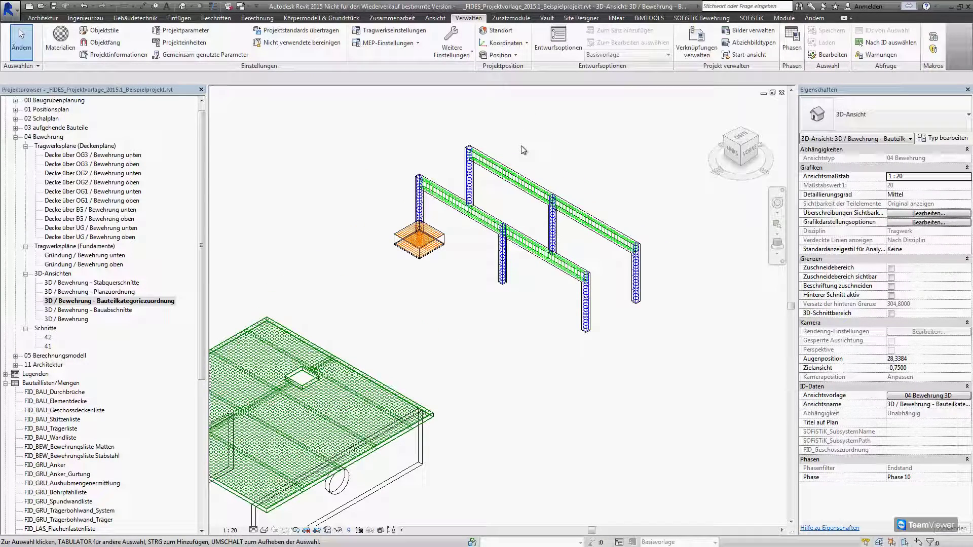
pyautogui.scroll(2, 522, 151)
pyautogui.scroll(2, 713, 338)
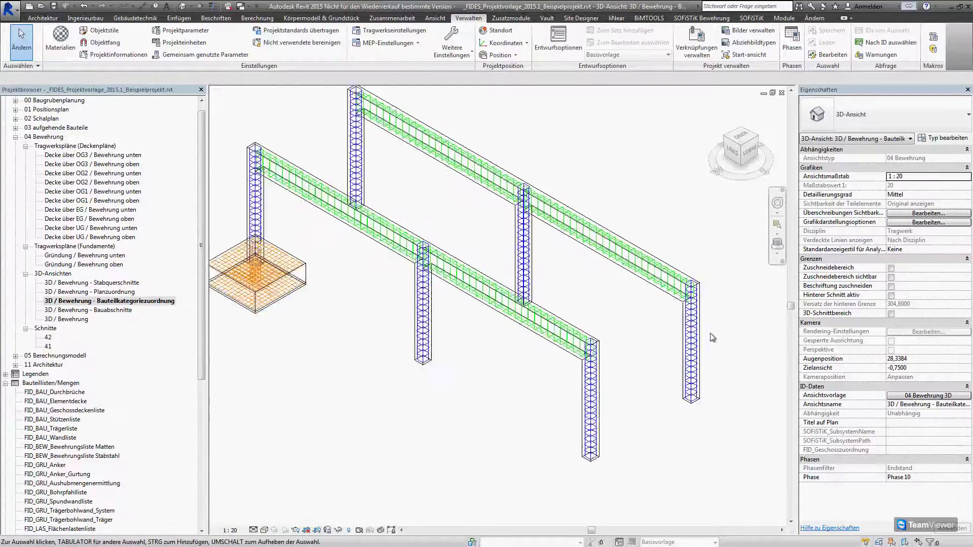
pyautogui.scroll(1, 713, 338)
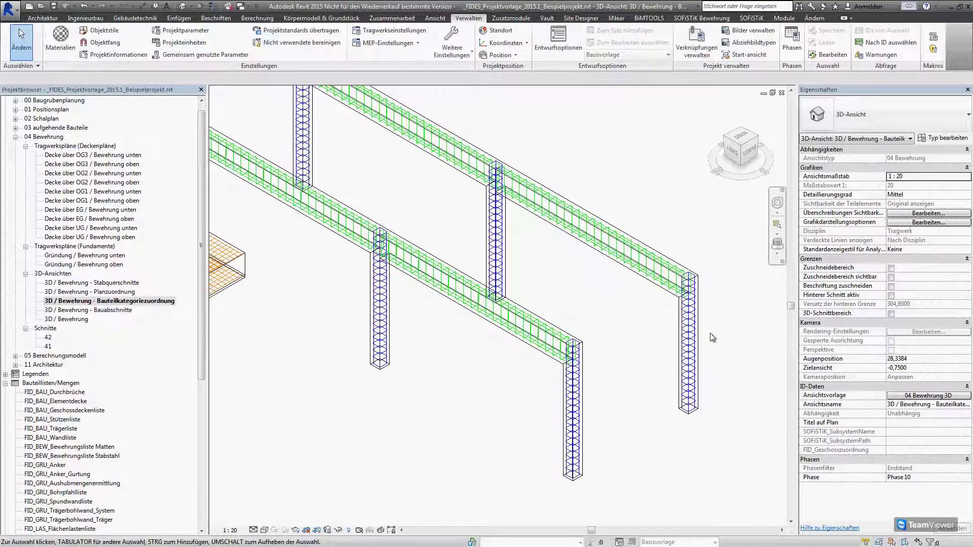
pyautogui.scroll(-3, 713, 338)
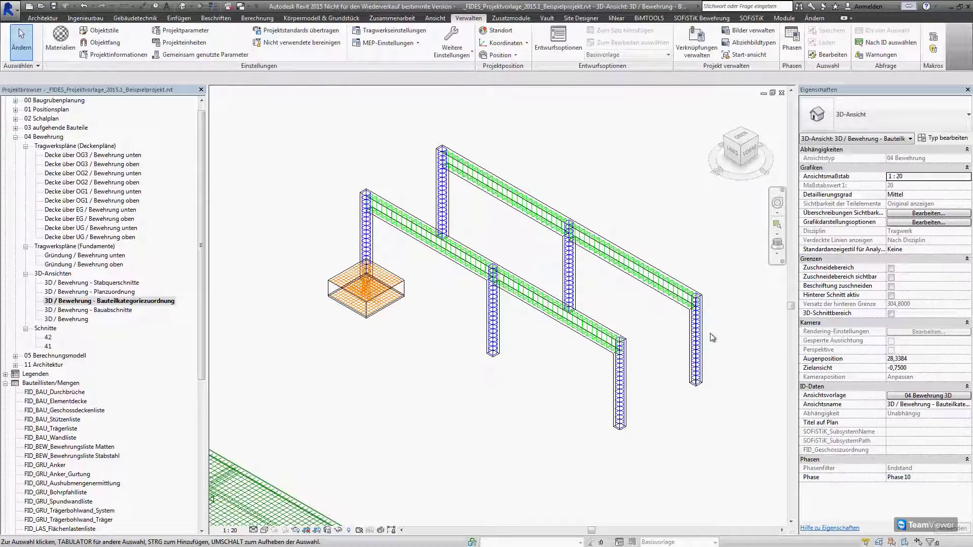
pyautogui.scroll(5, 350, 304)
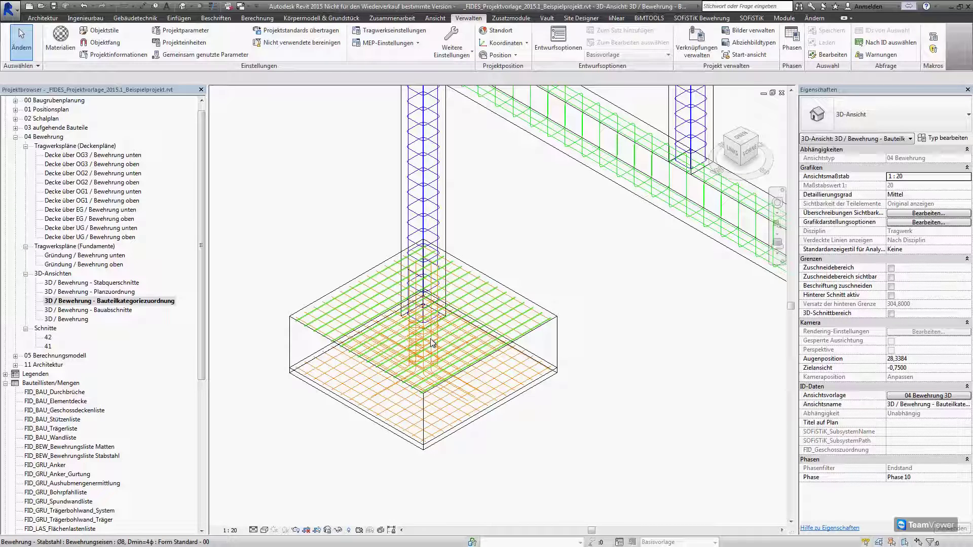
# Switch to 3D / Bewehrung - Bauabschnitte and zoom to the footing and column.
pyautogui.hotkey('ctrl', 'Tab')
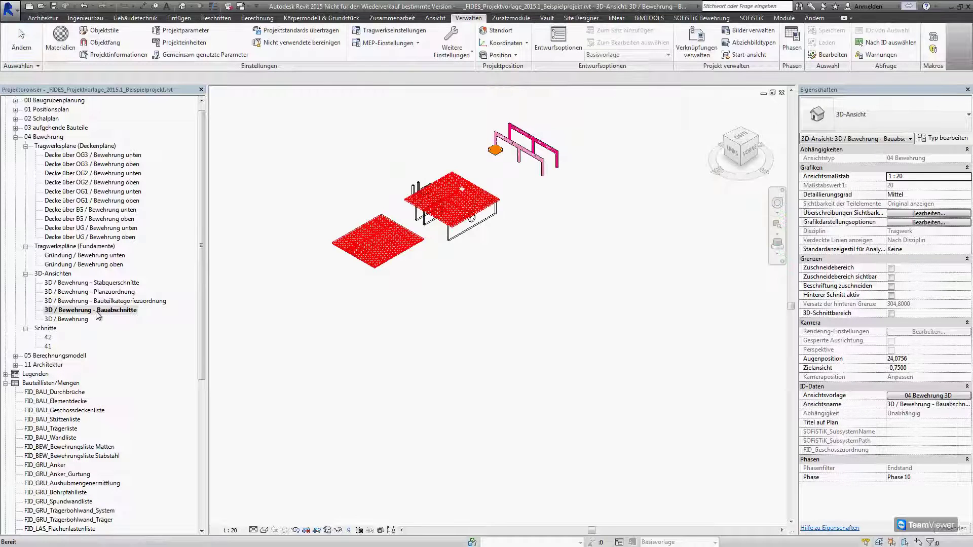
pyautogui.scroll(1, 441, 142)
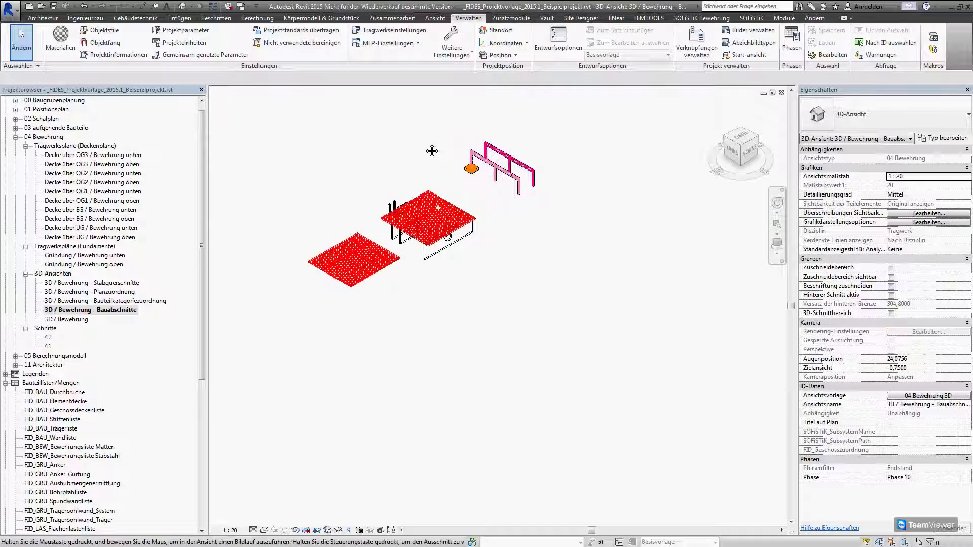
pyautogui.scroll(1, 416, 162)
pyautogui.scroll(2, 390, 173)
pyautogui.scroll(1, 513, 321)
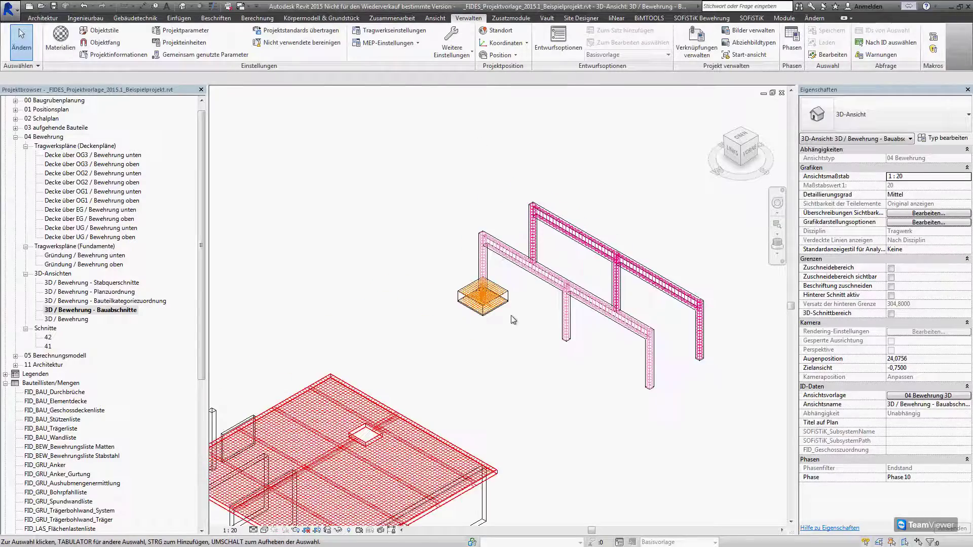
pyautogui.scroll(2, 523, 321)
pyautogui.moveTo(524, 322); pyautogui.dragTo(424, 326, button='middle')
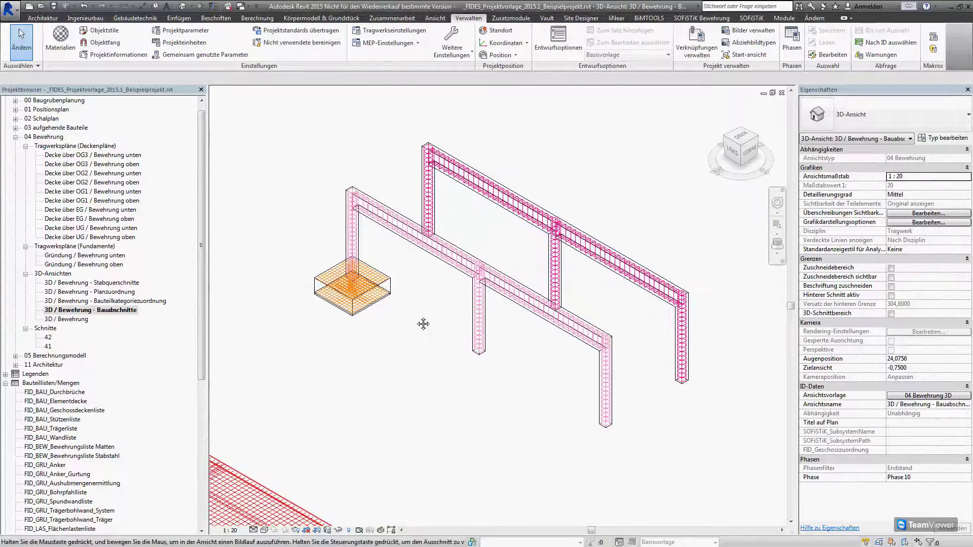
pyautogui.scroll(3, 275, 206)
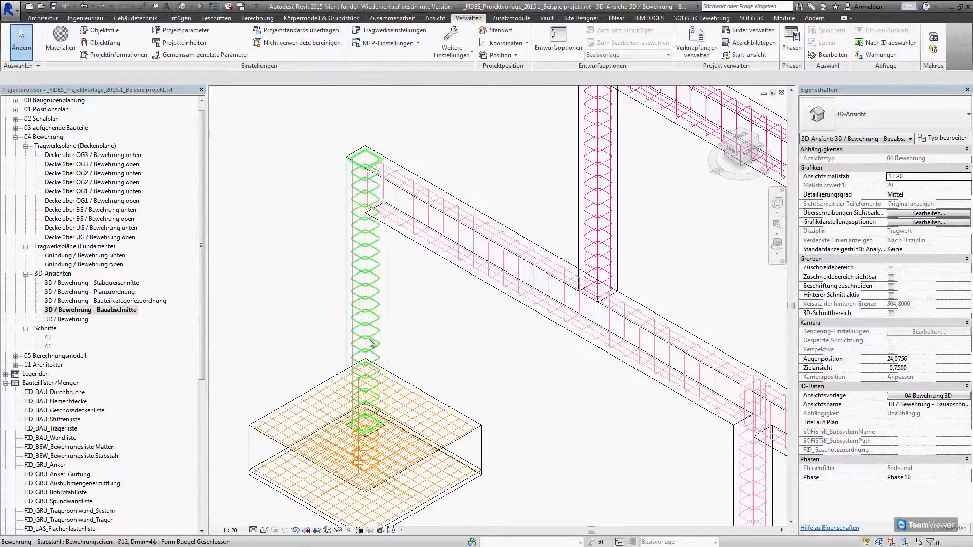
# Set the column stirrup set's Teilung to 2 and collapse 04 Bewehrung.
pyautogui.click(366, 375)
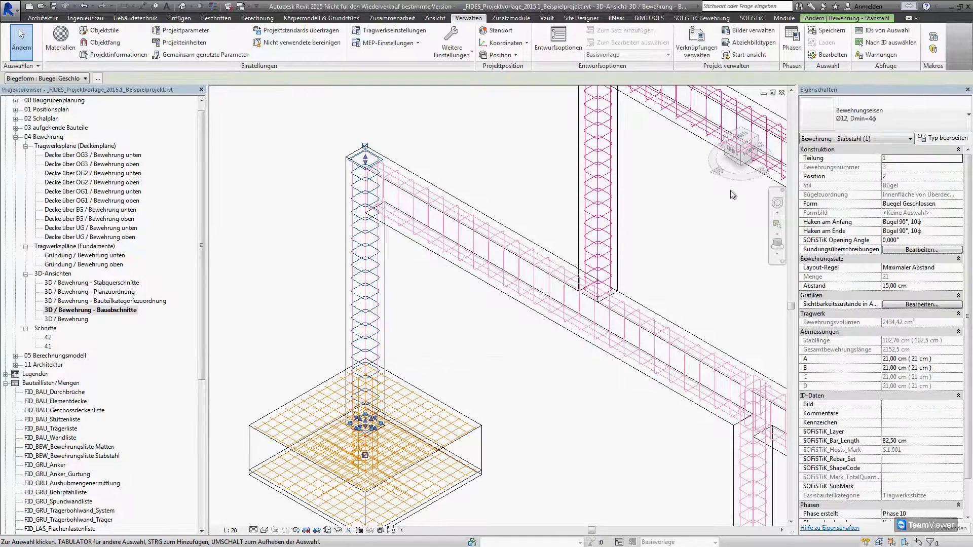
pyautogui.click(893, 159)
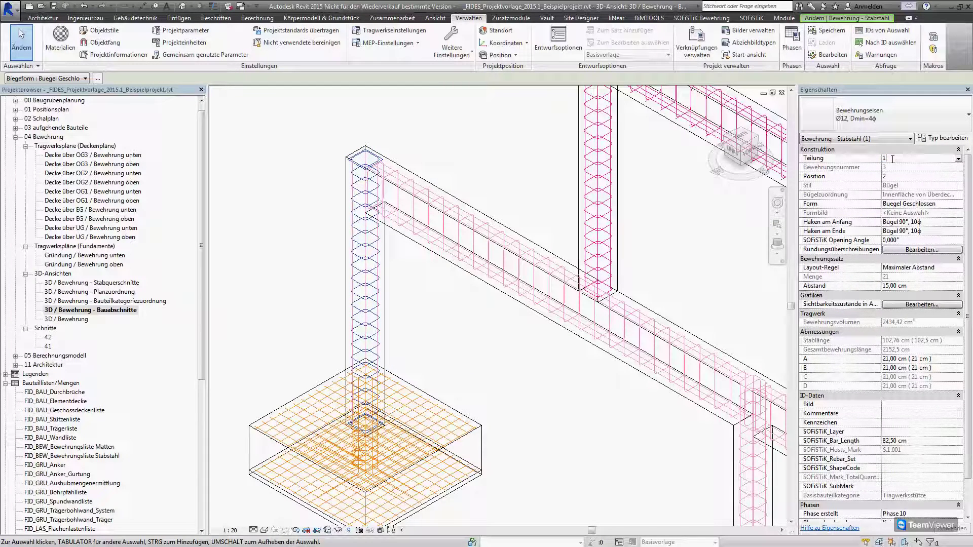
pyautogui.doubleClick(893, 159)
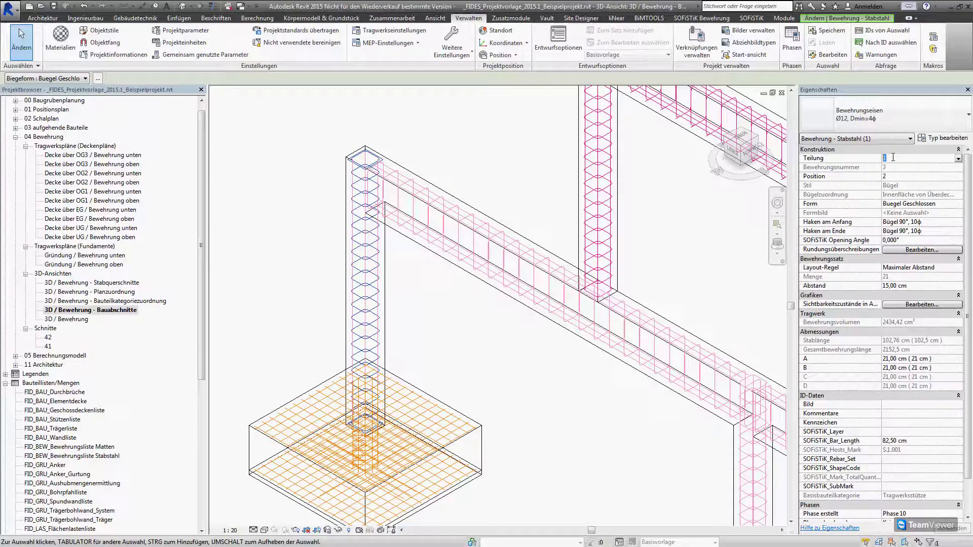
pyautogui.write('2')
pyautogui.click(469, 181)
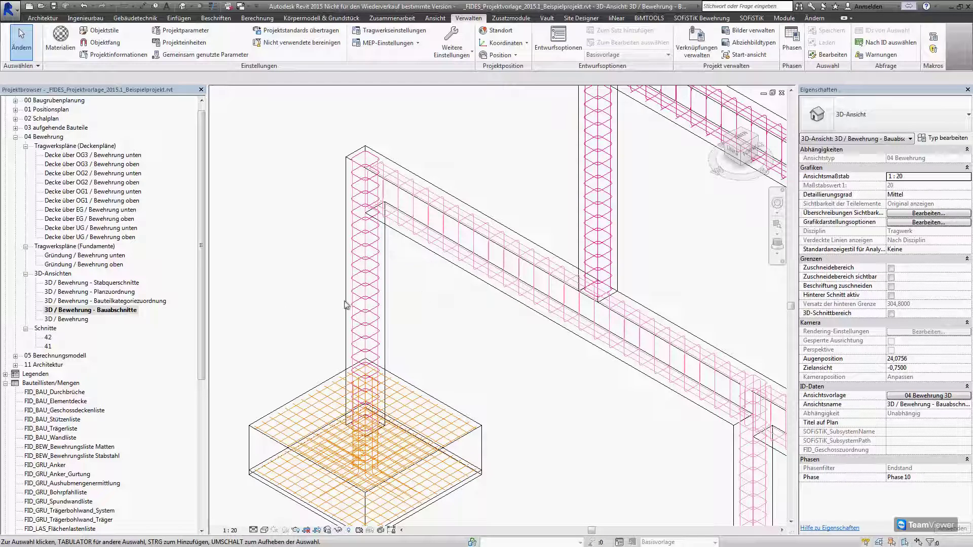
pyautogui.click(16, 137)
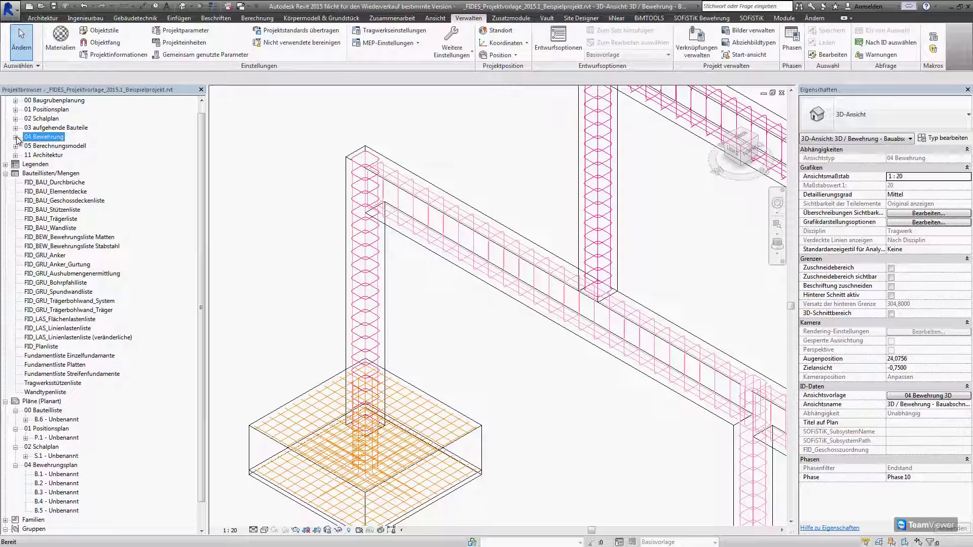
# Expand 05 Berechnungsmodell, open the Original Lasten 3D view and zoom to the slab.
pyautogui.click(16, 146)
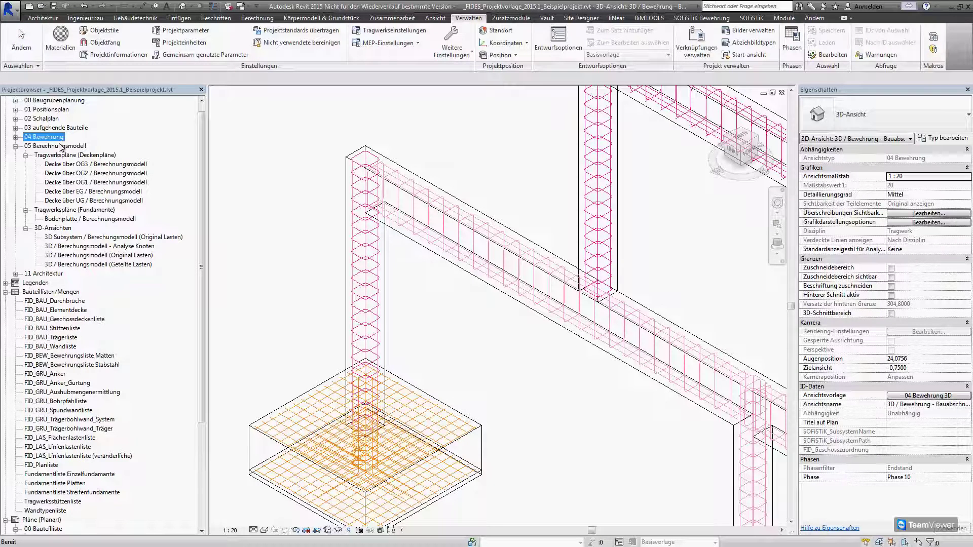
pyautogui.doubleClick(105, 256)
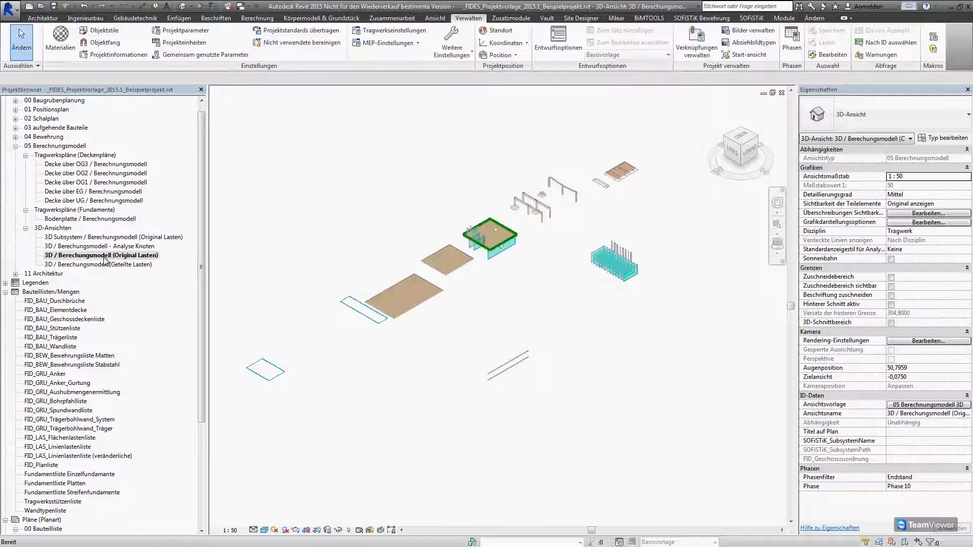
pyautogui.scroll(2, 489, 233)
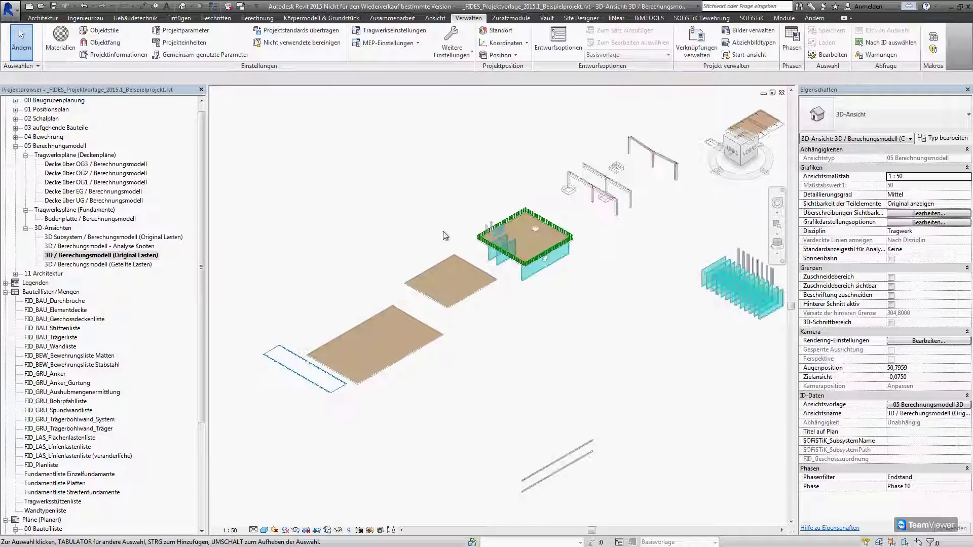
pyautogui.scroll(2, 490, 233)
pyautogui.scroll(2, 543, 227)
pyautogui.scroll(2, 544, 227)
pyautogui.scroll(2, 543, 227)
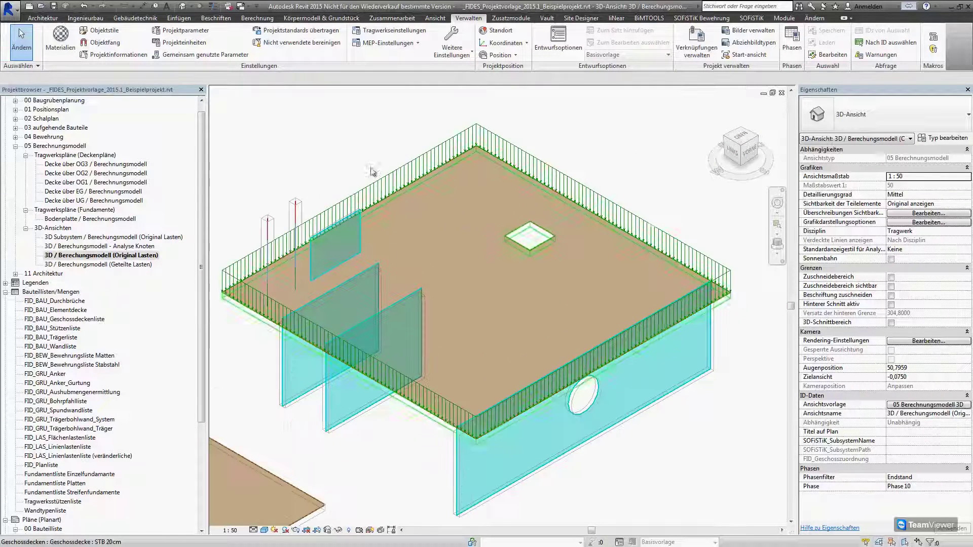
pyautogui.moveTo(353, 128); pyautogui.dragTo(386, 110, button='middle')
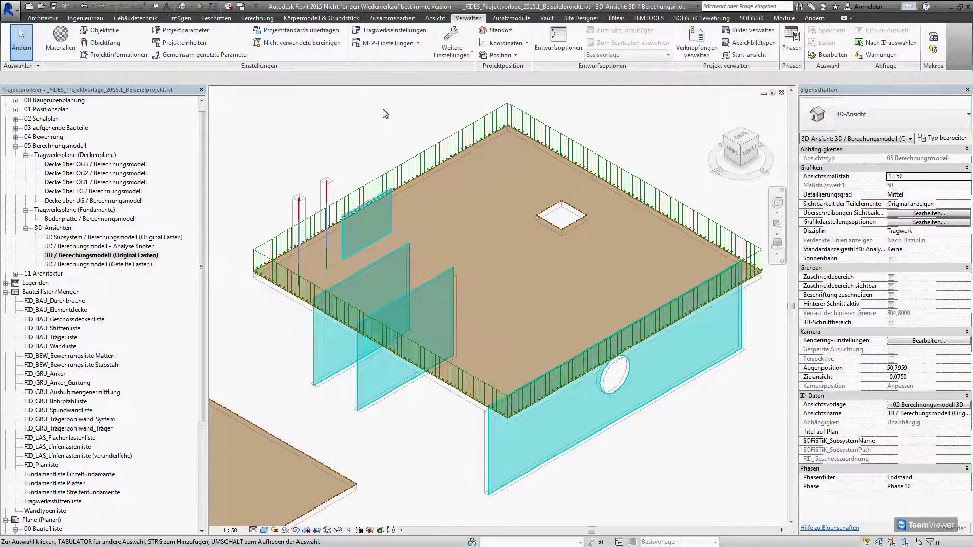
# Open the Geteilte Lasten view and confirm the slab load's SOFiSTiK_LoadDivision is 'divided'.
pyautogui.click(129, 264)
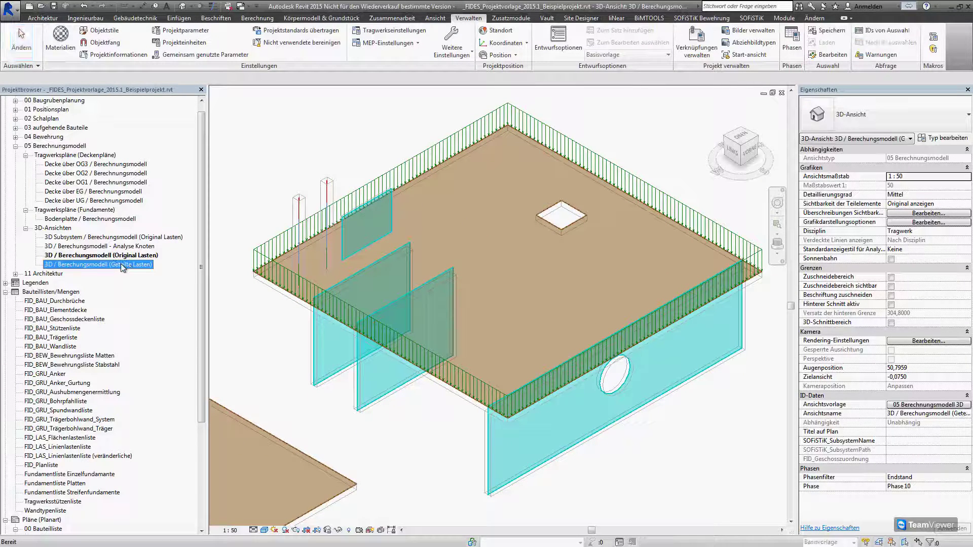
pyautogui.doubleClick(121, 265)
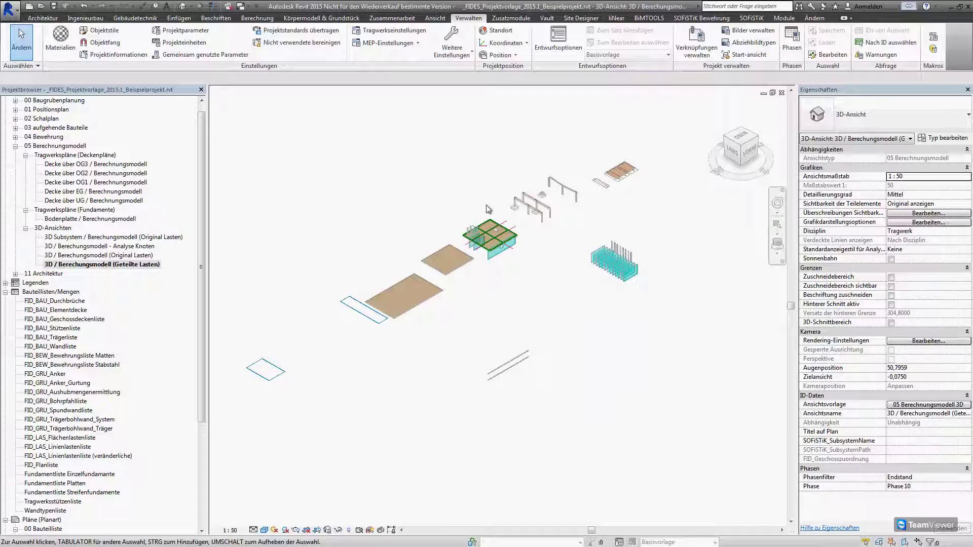
pyautogui.scroll(8, 492, 238)
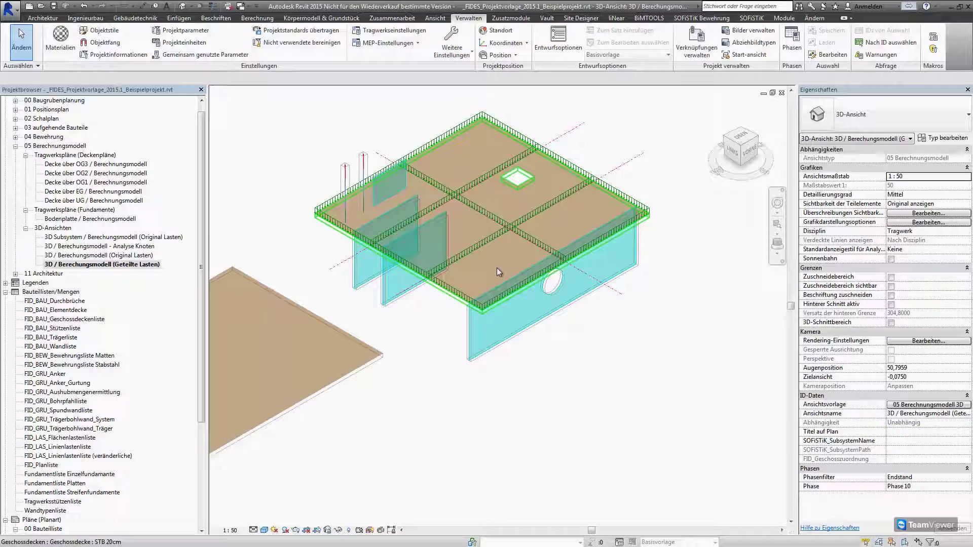
pyautogui.scroll(2, 497, 268)
pyautogui.click(751, 19)
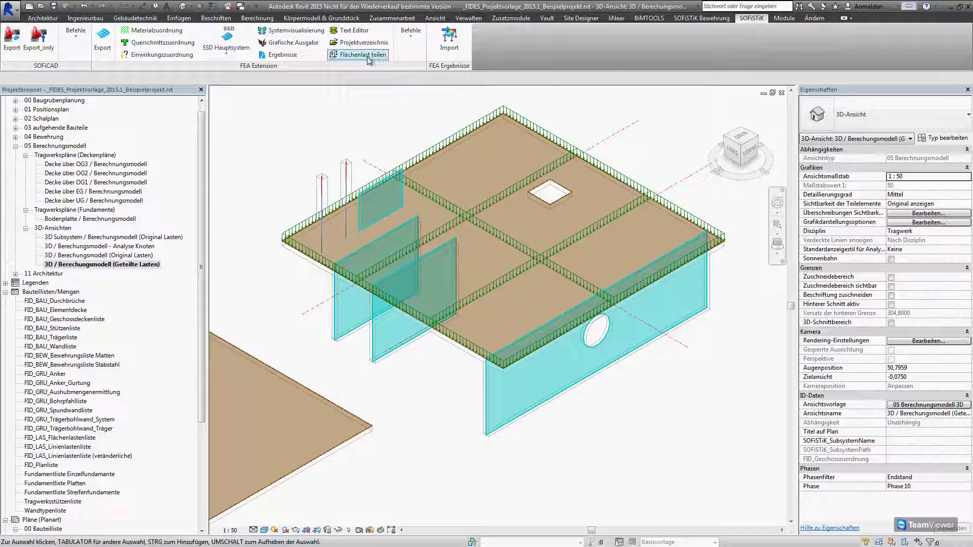
pyautogui.click(416, 160)
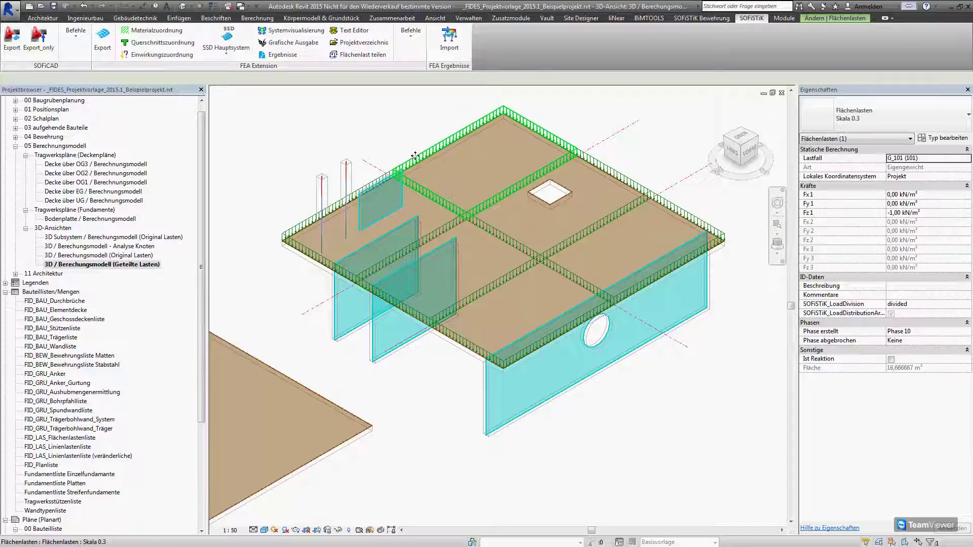
pyautogui.click(918, 303)
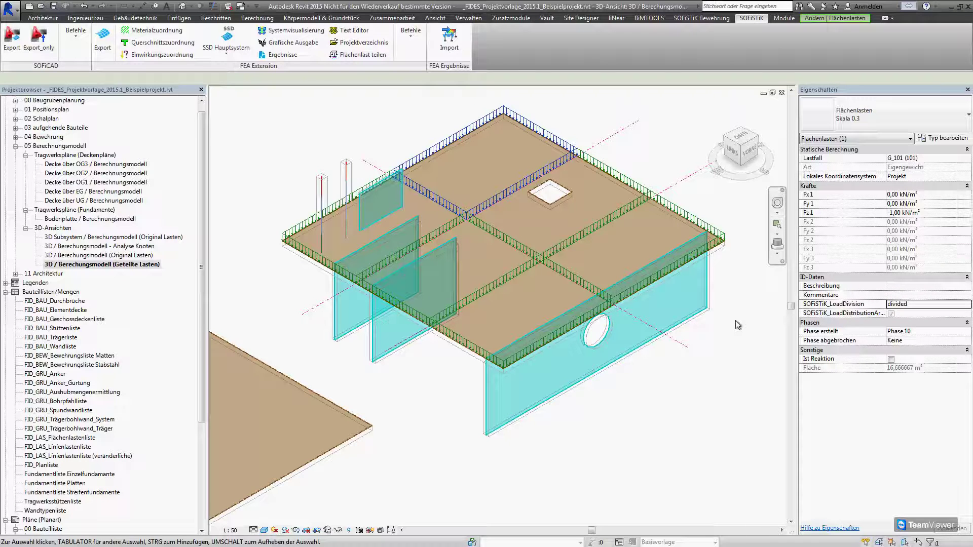
# Open 3D / Berechnungsmodell - Analyse Knoten and zoom in on the analytical nodes.
pyautogui.doubleClick(99, 247)
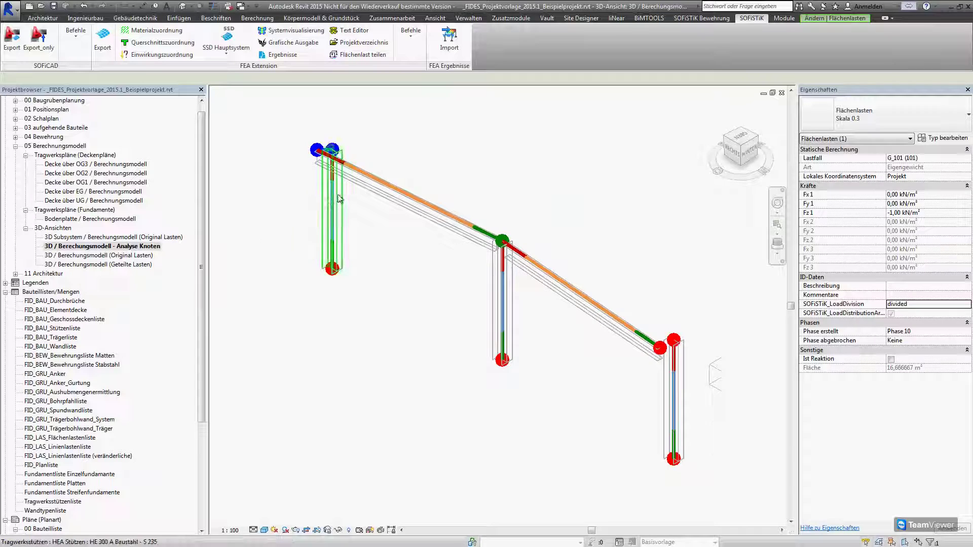
pyautogui.click(390, 144)
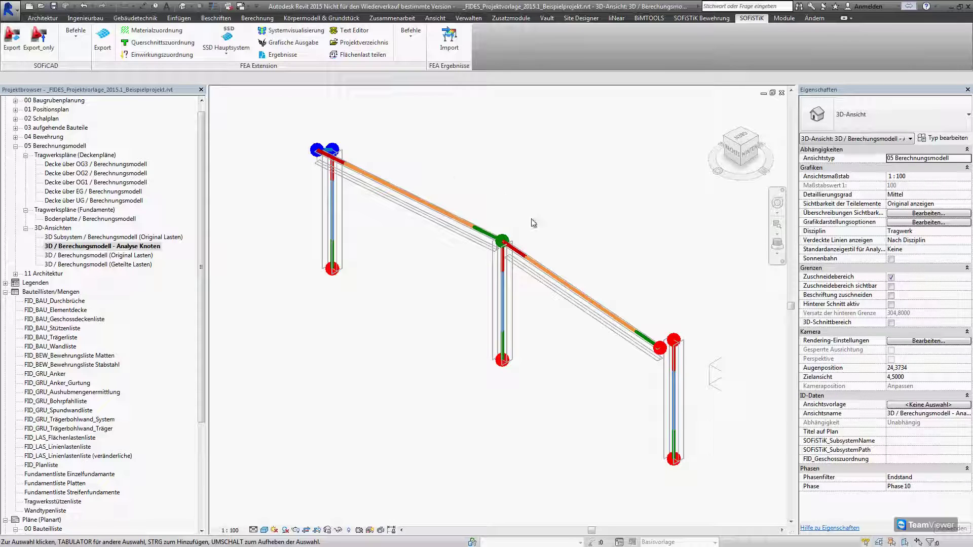
pyautogui.scroll(3, 527, 249)
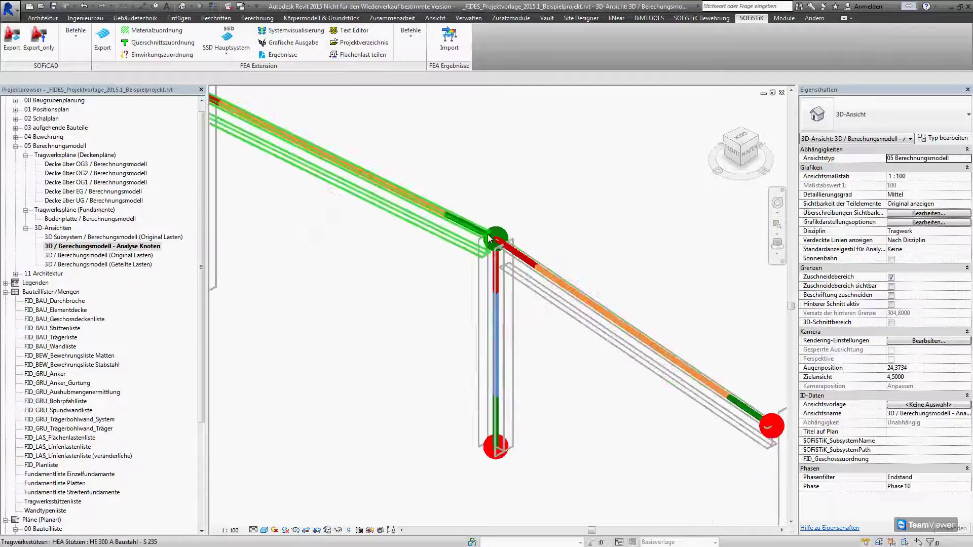
pyautogui.scroll(4, 520, 247)
pyautogui.scroll(1, 520, 247)
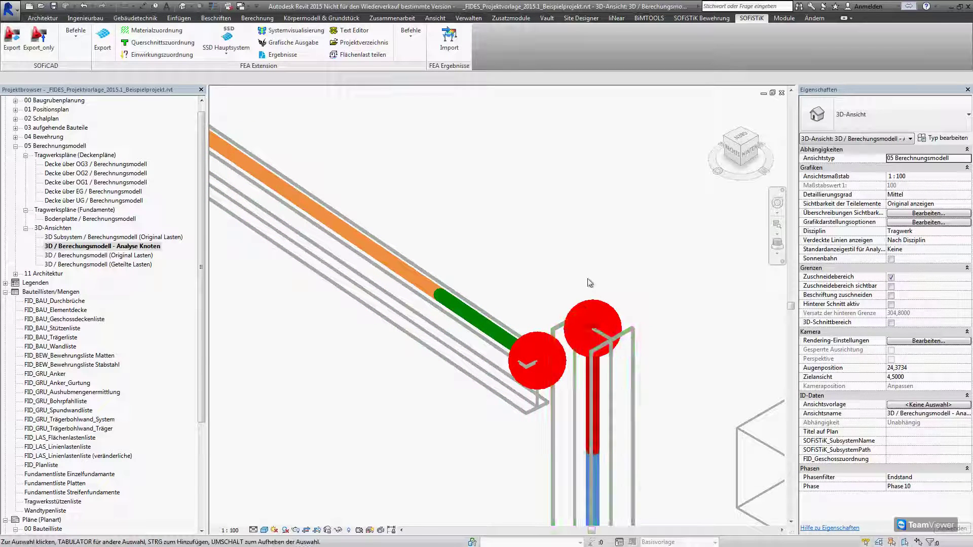
pyautogui.scroll(-3, 588, 282)
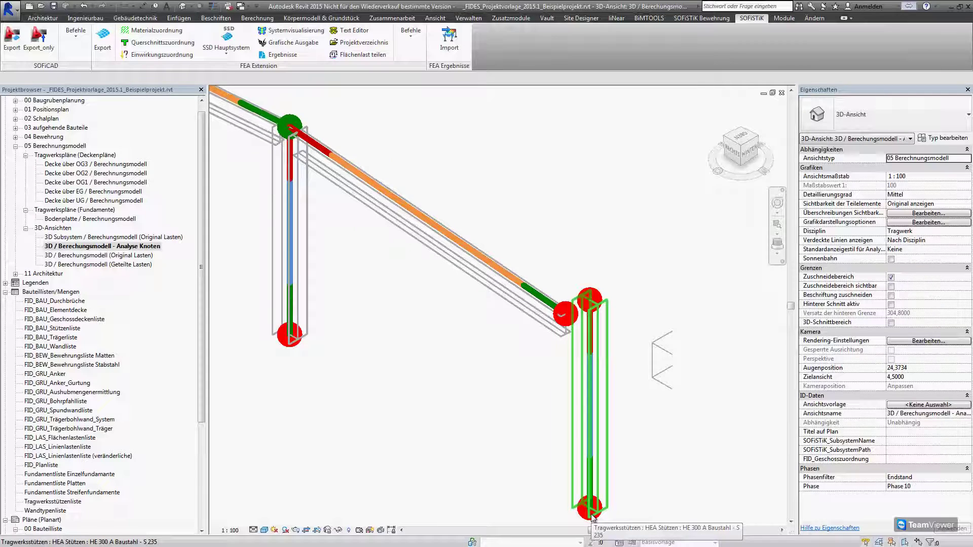
pyautogui.scroll(2, 594, 306)
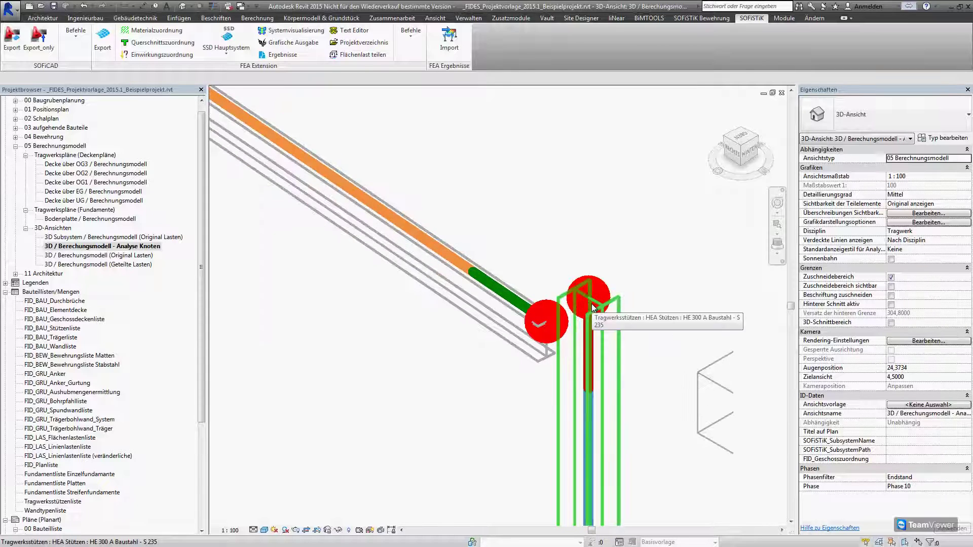
pyautogui.scroll(-3, 591, 303)
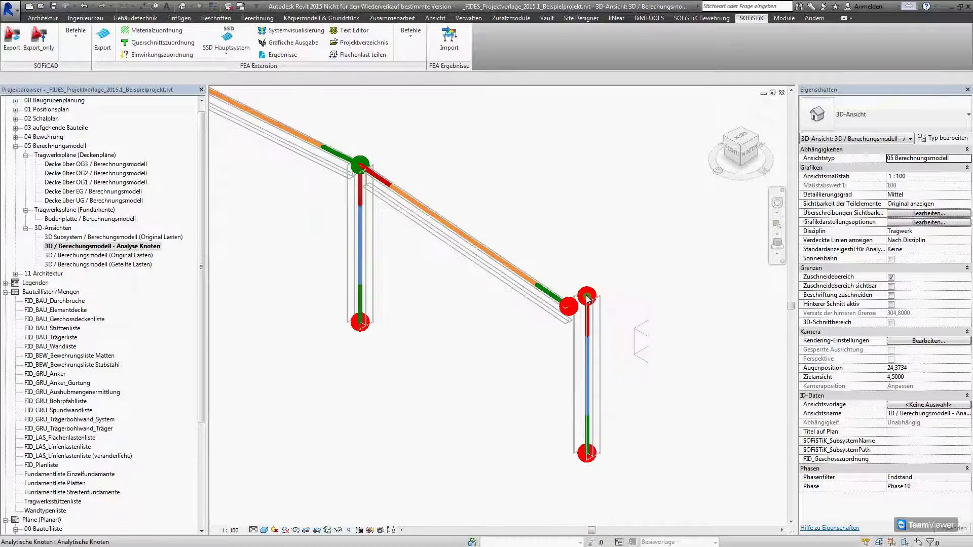
pyautogui.scroll(-2, 587, 299)
pyautogui.scroll(2, 317, 102)
pyautogui.scroll(3, 317, 103)
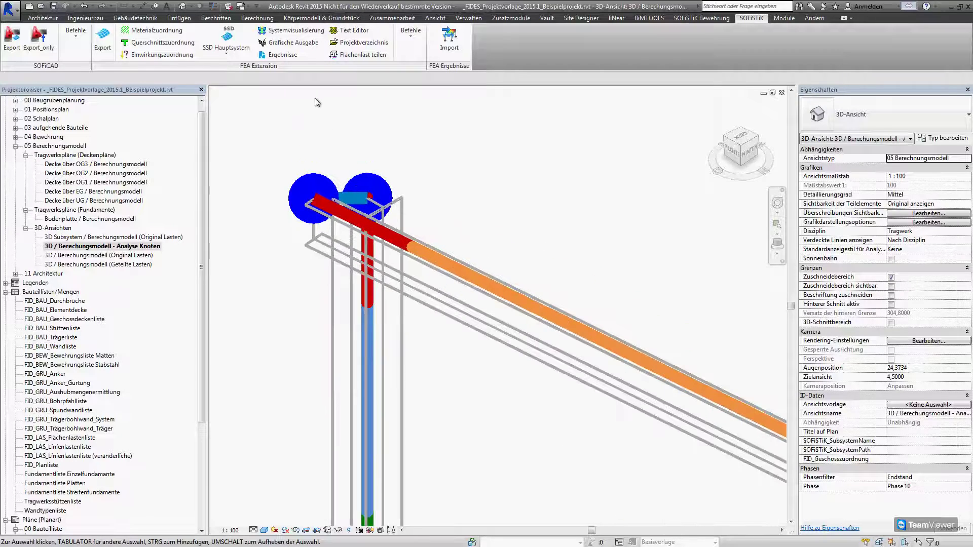
pyautogui.scroll(1, 317, 102)
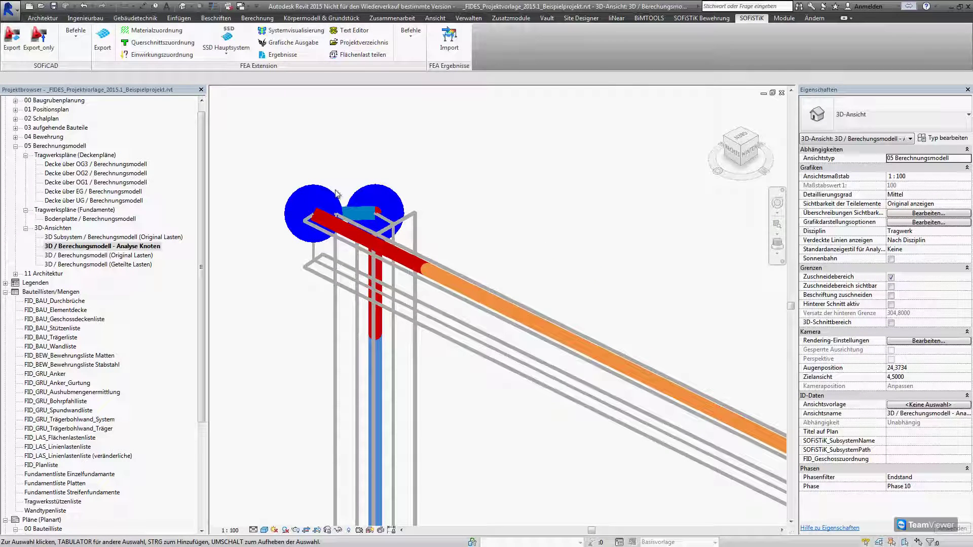
pyautogui.scroll(-1, 325, 213)
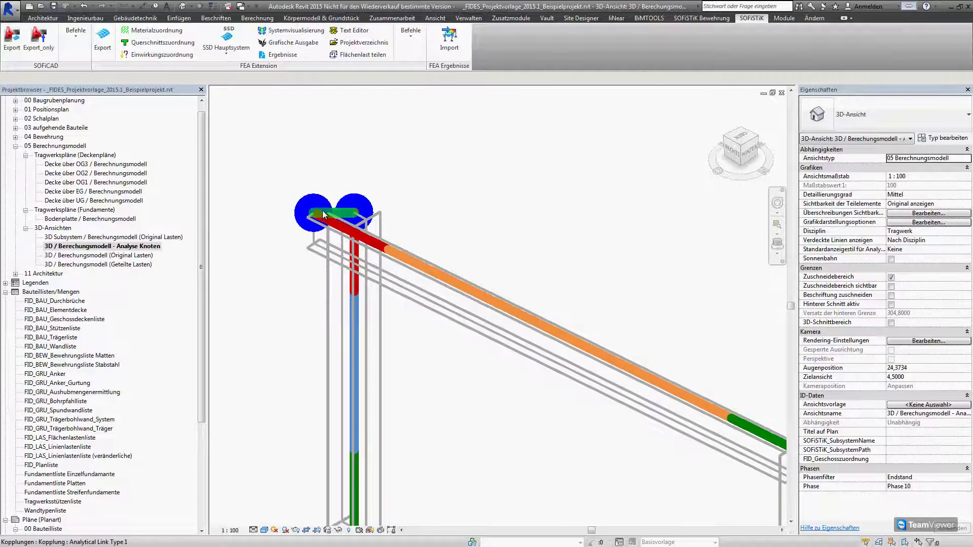
# Select the coupling link, orbit around the upper nodes, then deselect it.
pyautogui.click(324, 214)
pyautogui.moveTo(324, 214)
pyautogui.keyDown('shift'); pyautogui.mouseDown(button='middle')
pyautogui.moveTo(186, 260)
pyautogui.moveTo(358, 300)
pyautogui.mouseUp(button='middle'); pyautogui.keyUp('shift')
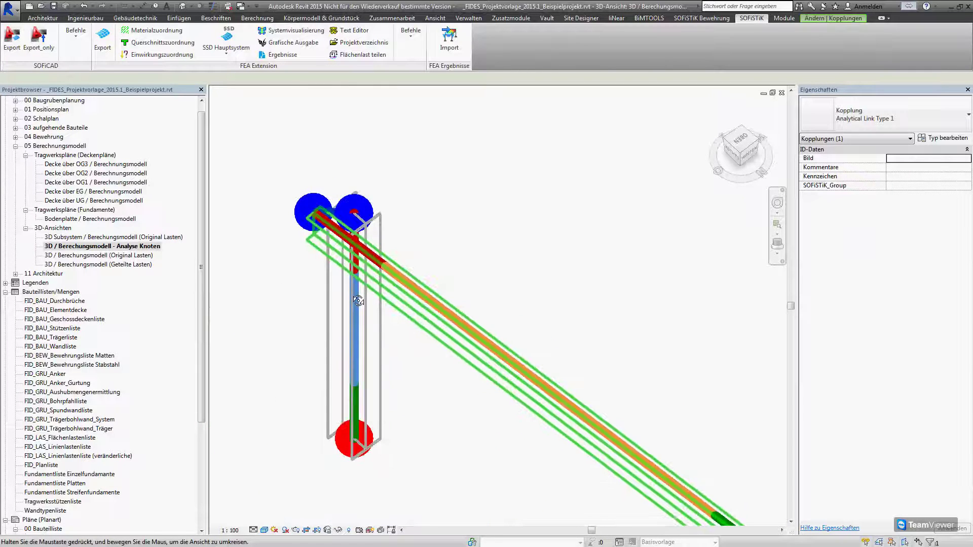
pyautogui.press('Escape')
pyautogui.scroll(1, 355, 212)
pyautogui.scroll(2, 360, 203)
pyautogui.scroll(2, 363, 167)
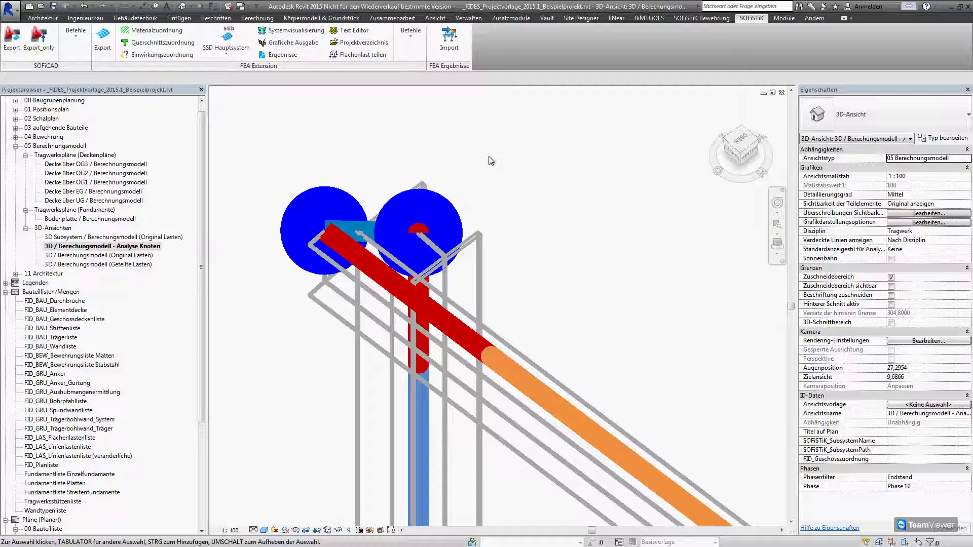
pyautogui.scroll(-2, 491, 161)
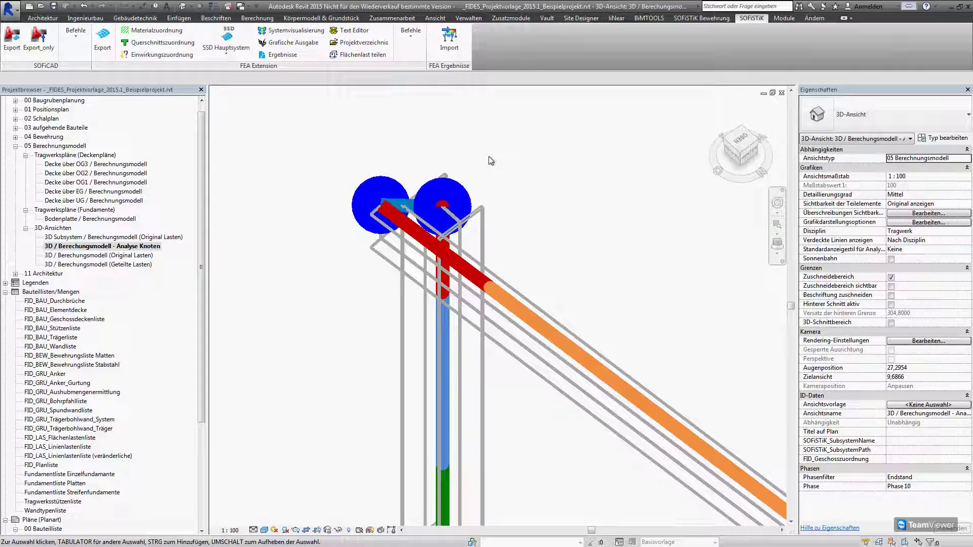
pyautogui.doubleClick(152, 239)
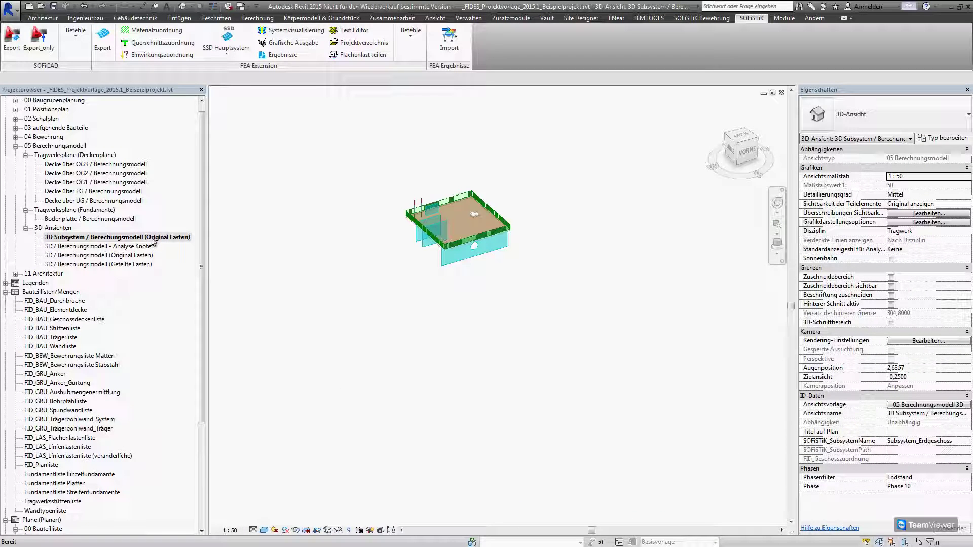
pyautogui.scroll(2, 299, 233)
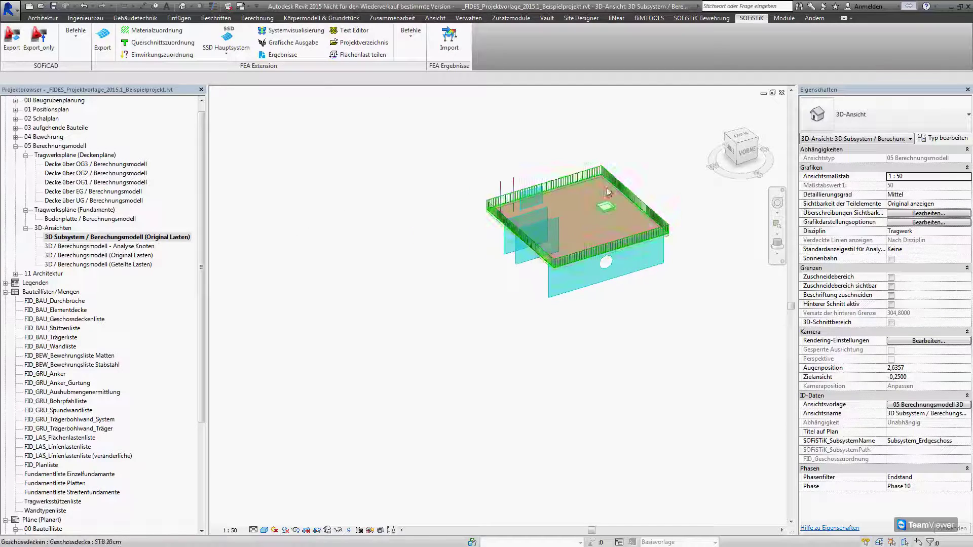
pyautogui.scroll(3, 608, 191)
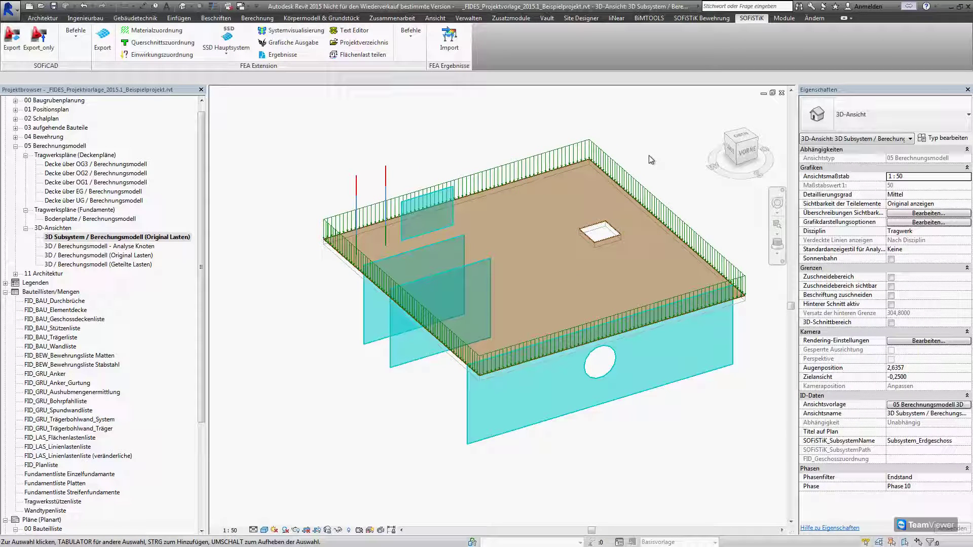
pyautogui.keyDown('shift'); pyautogui.moveTo(549, 404); pyautogui.dragTo(572, 390, button='middle'); pyautogui.keyUp('shift')
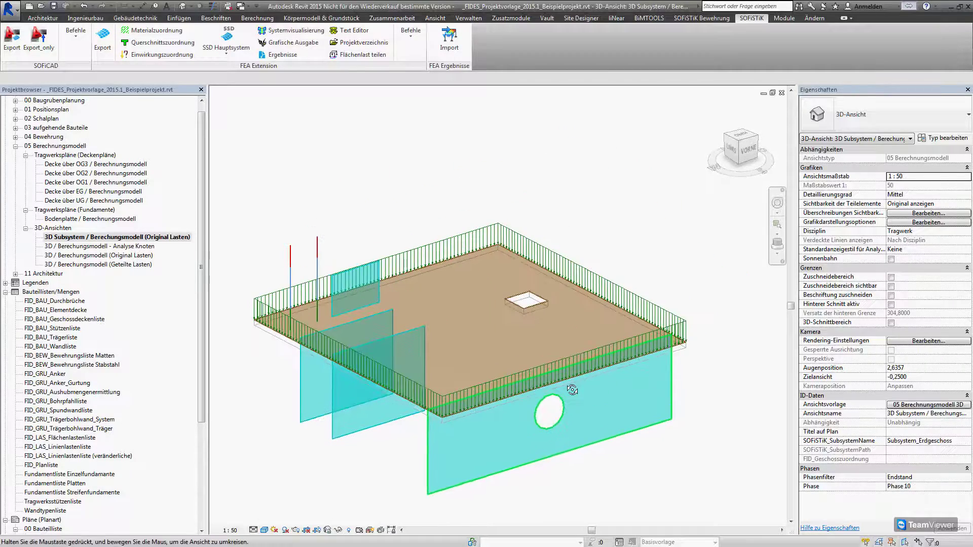
pyautogui.scroll(1, 572, 390)
pyautogui.scroll(1, 393, 454)
pyautogui.scroll(1, 393, 455)
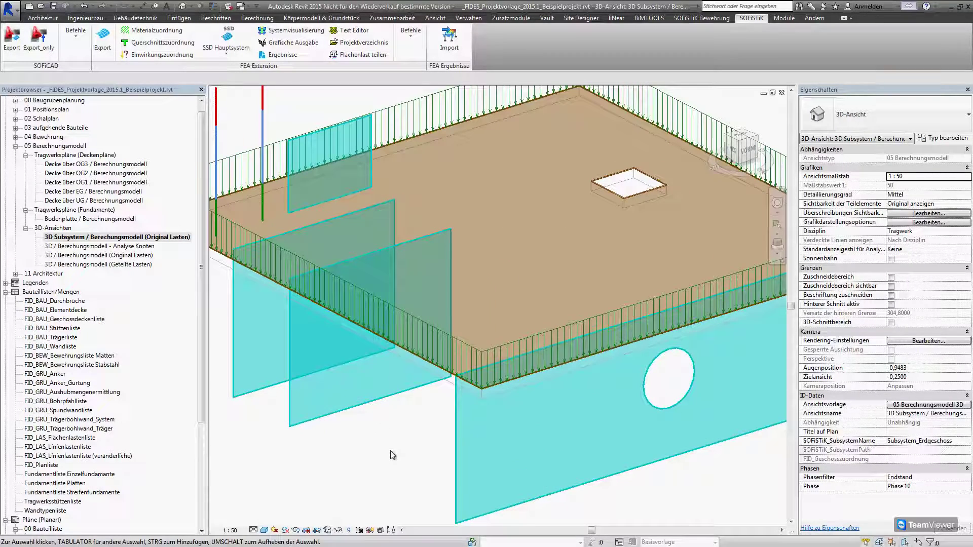
pyautogui.scroll(-3, 393, 454)
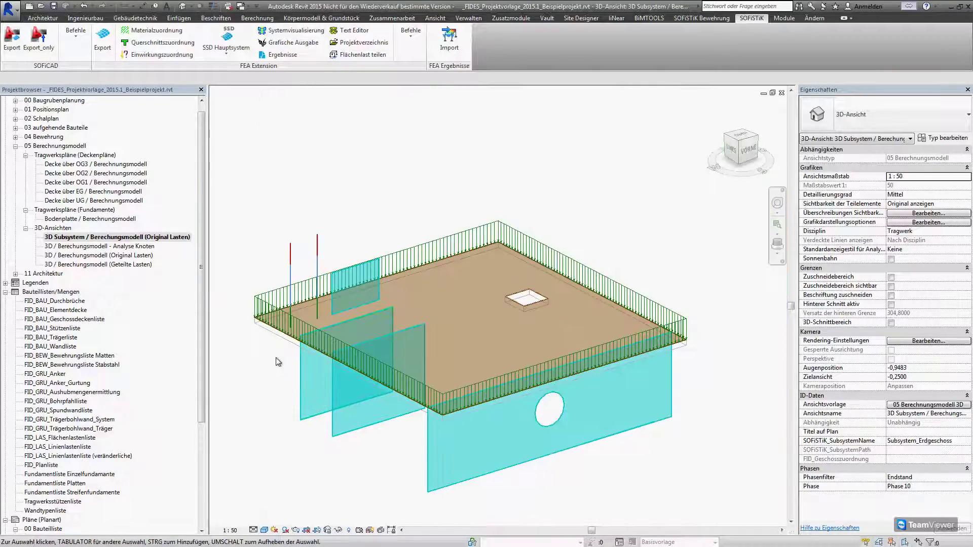
pyautogui.click(301, 379)
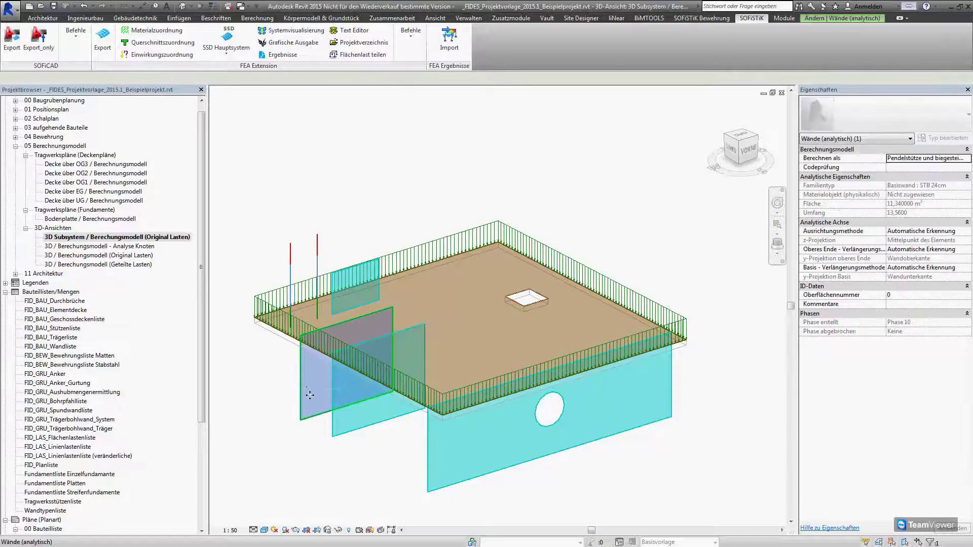
pyautogui.click(332, 428)
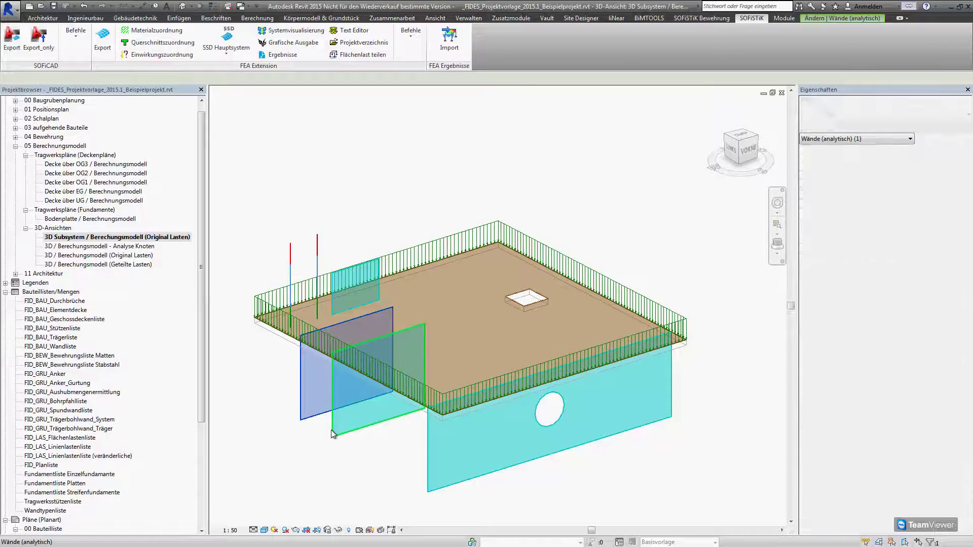
pyautogui.click(362, 458)
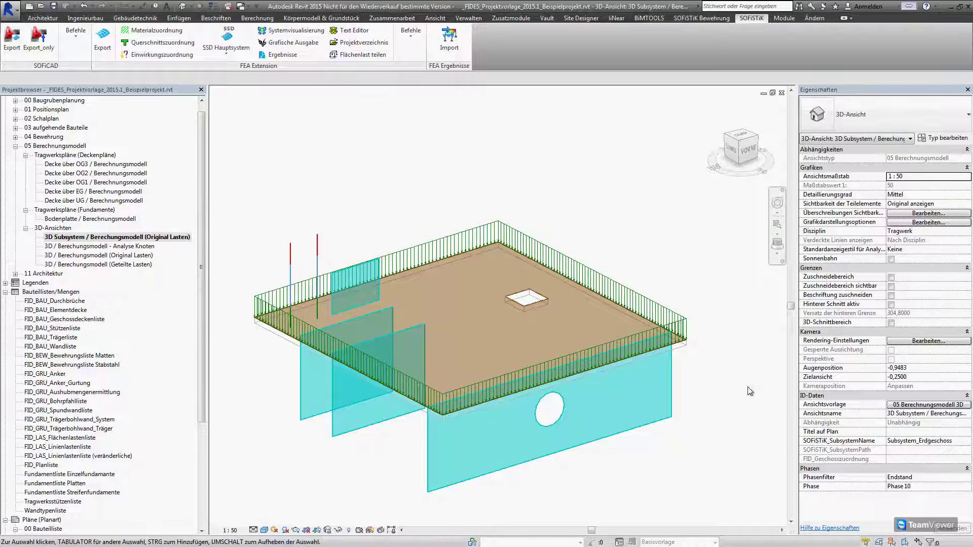
pyautogui.click(963, 442)
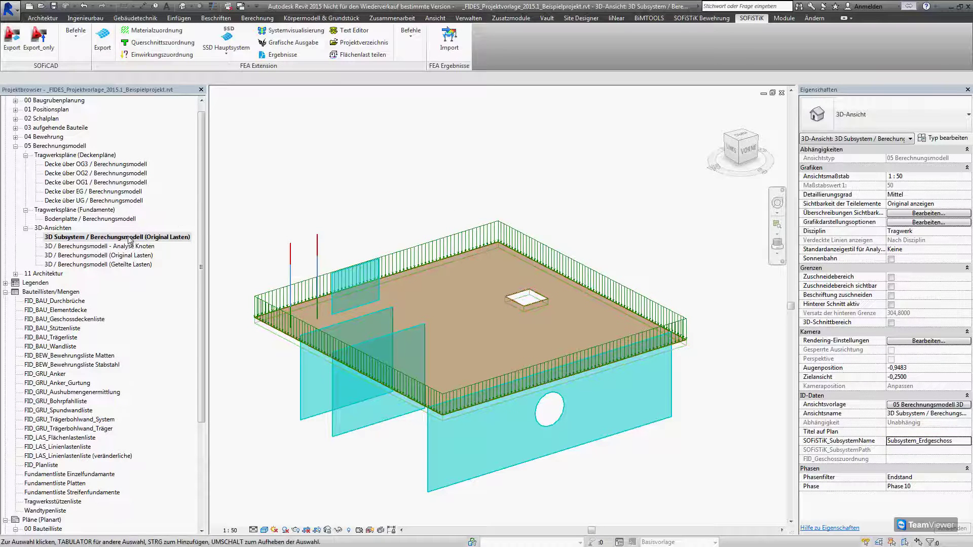
pyautogui.rightClick(66, 242)
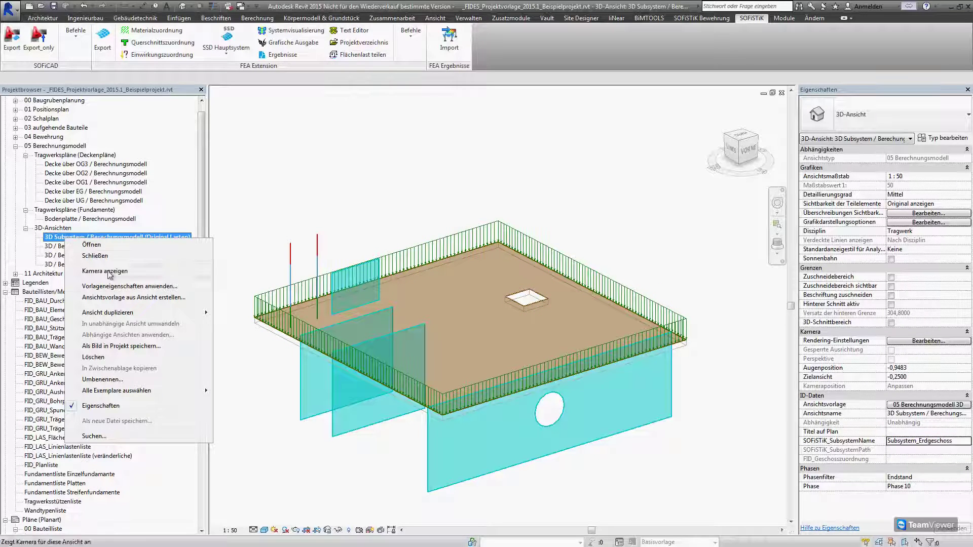
pyautogui.moveTo(108, 312)
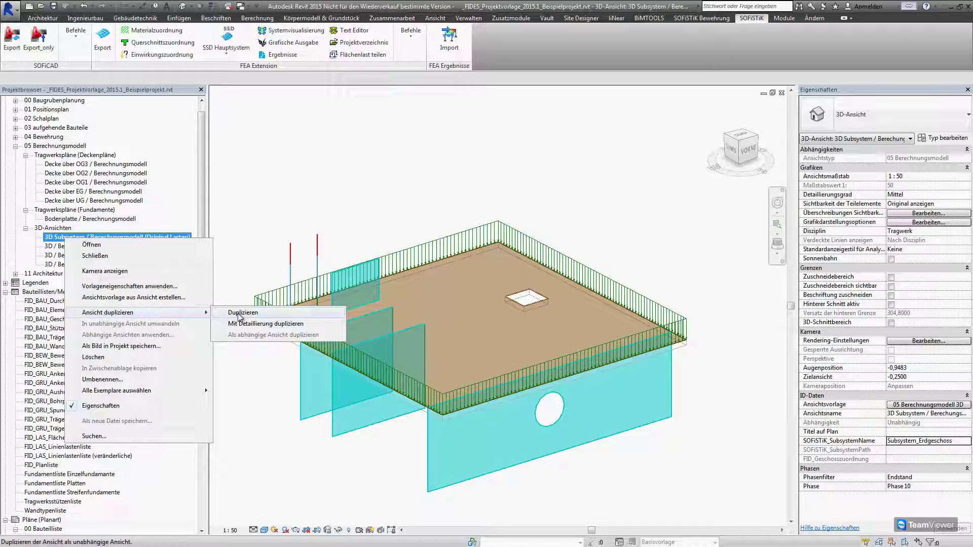
pyautogui.click(347, 163)
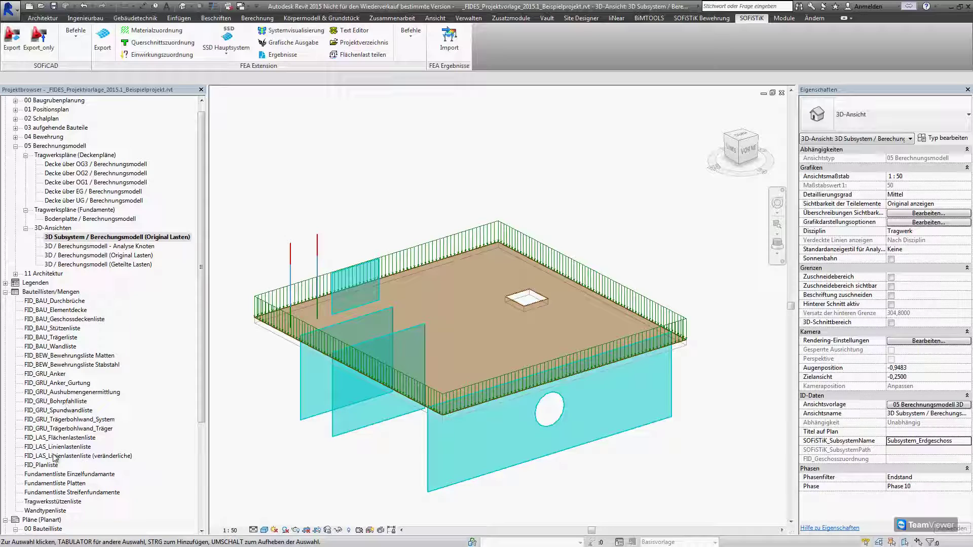
# Review the Flächenlastenliste, Linienlastenliste and veränderliche line load schedules, then minimize Revit.
pyautogui.doubleClick(61, 439)
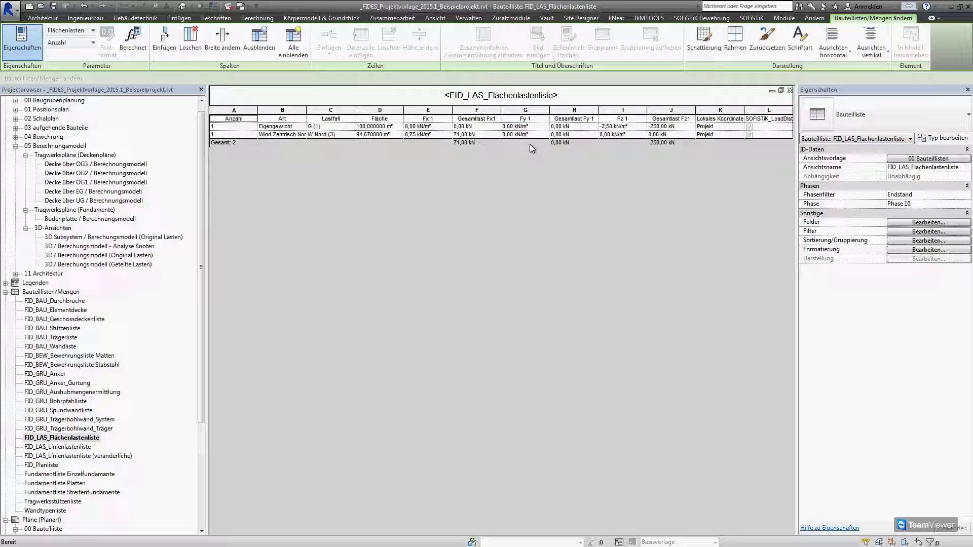
pyautogui.click(72, 447)
pyautogui.doubleClick(73, 448)
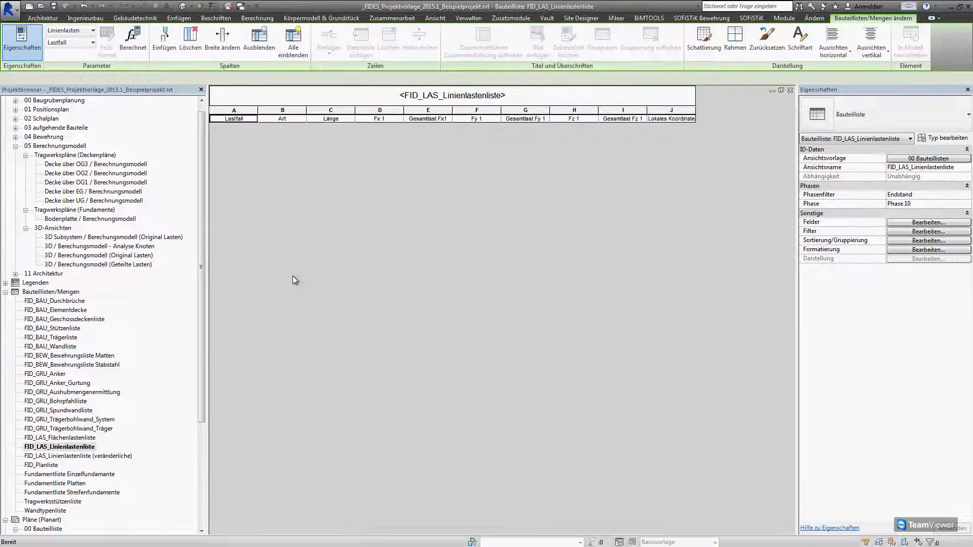
pyautogui.doubleClick(74, 455)
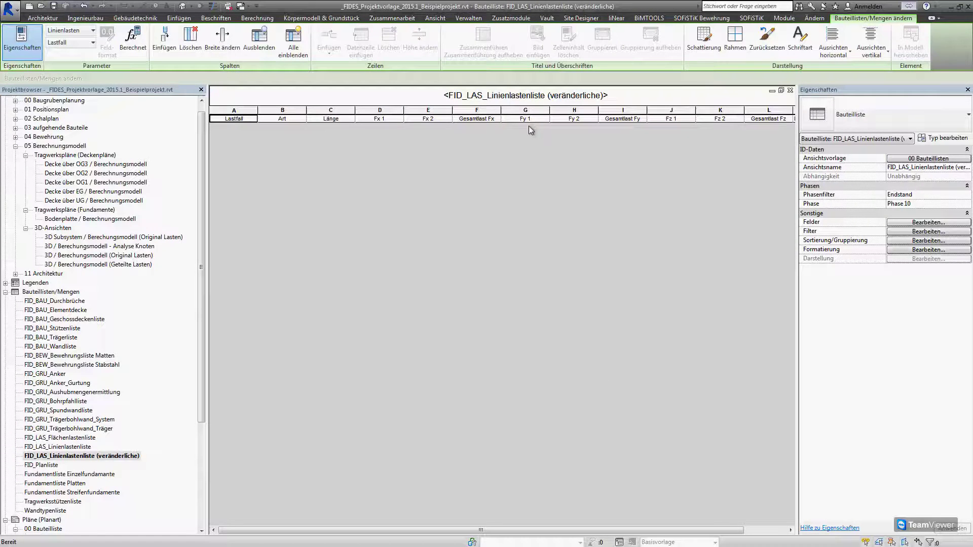
pyautogui.doubleClick(84, 439)
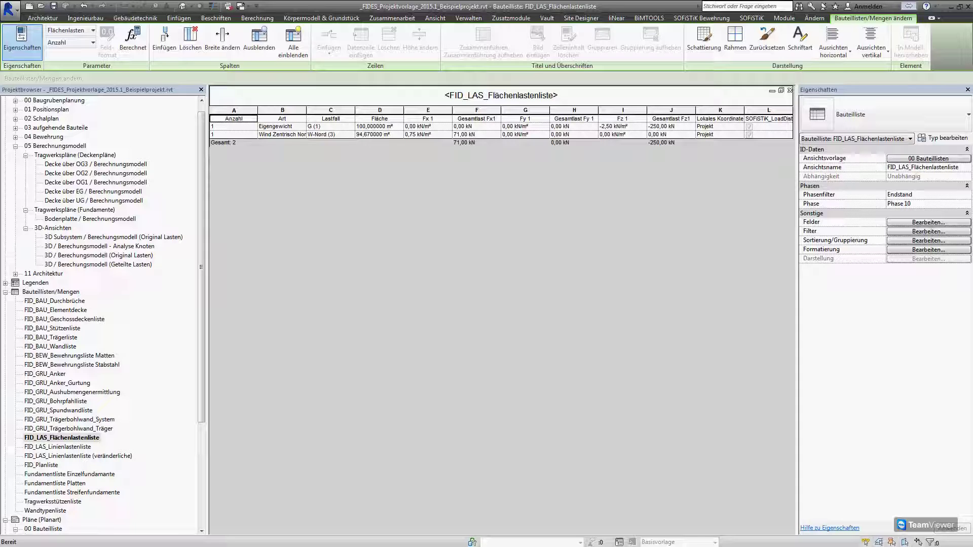
pyautogui.press('Up')
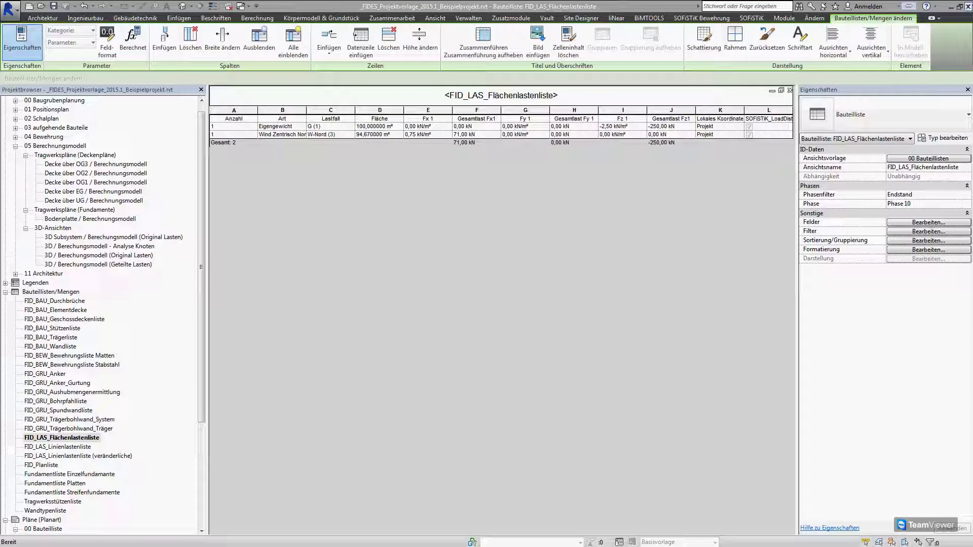
pyautogui.click(950, 7)
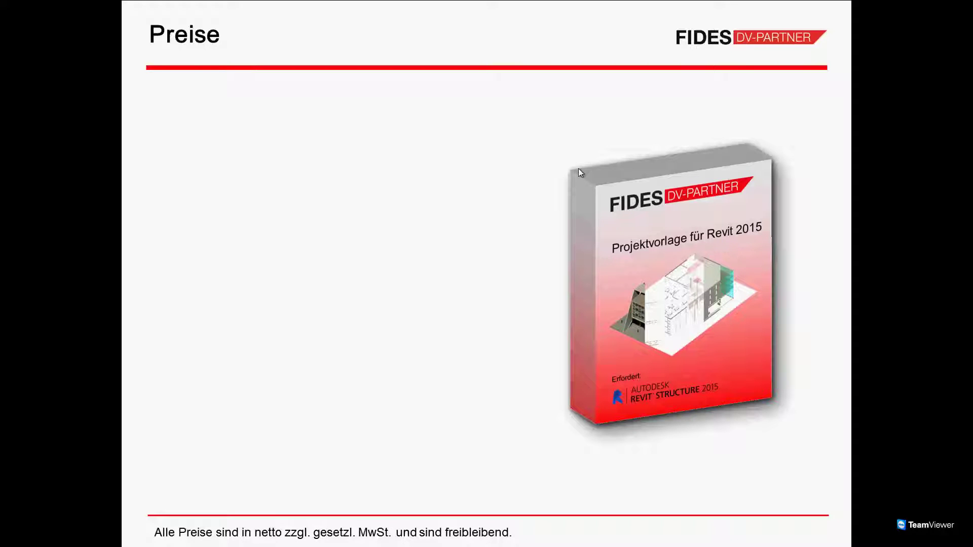
# Reveal the 100 € and free-for-Premium-Support bullets, then advance to the FIDES Support slide.
pyautogui.press('Right')
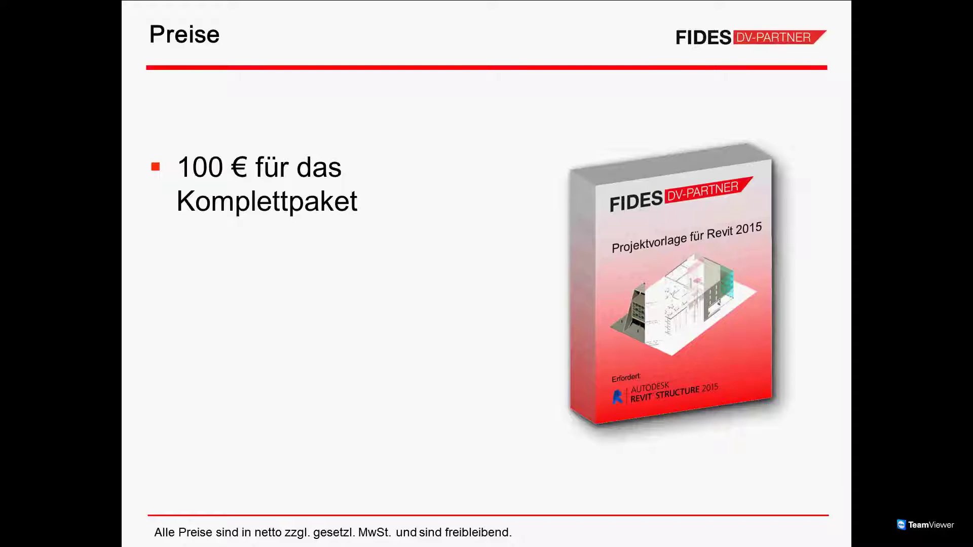
pyautogui.press('Right')
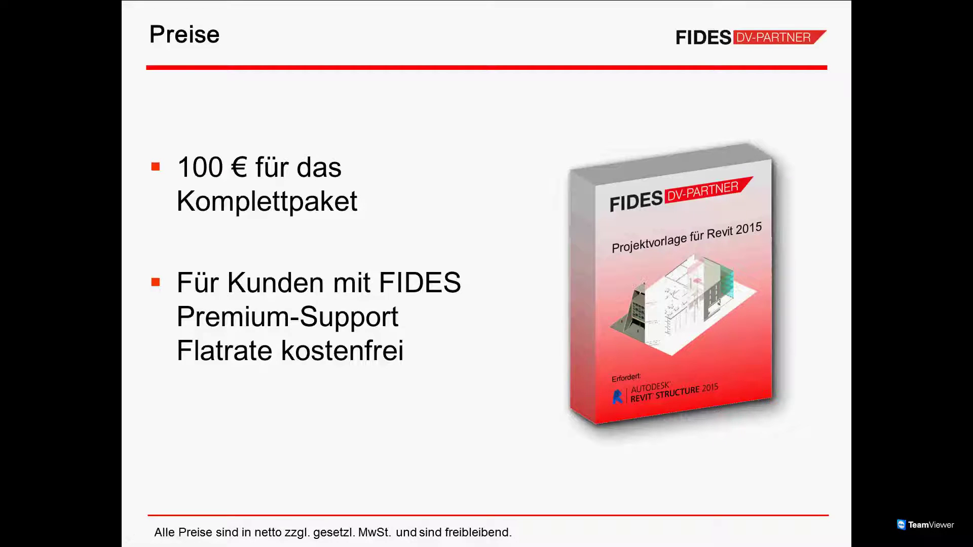
pyautogui.press('Right')
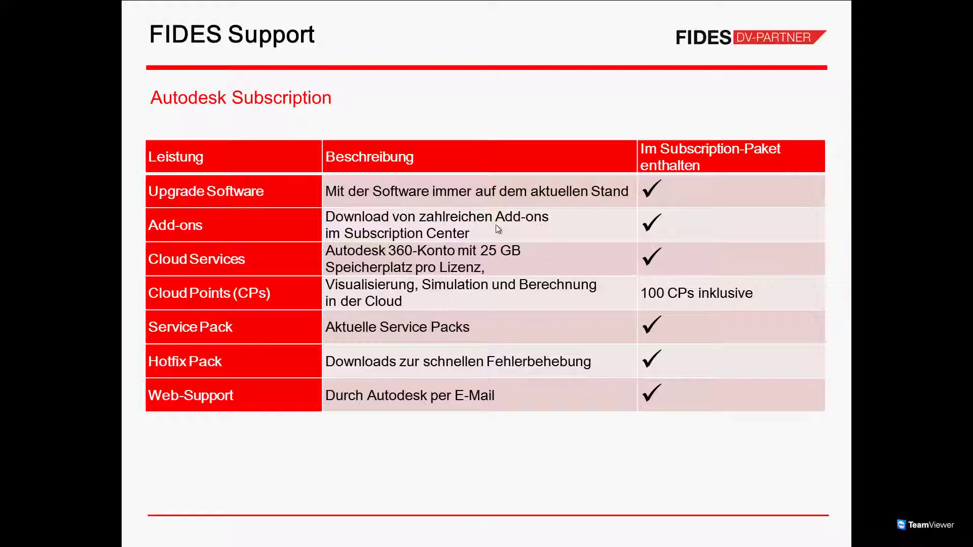
# Advance the slideshow past the Überblick support table to the Premium-Support als Flatrate slide.
pyautogui.press('Right')
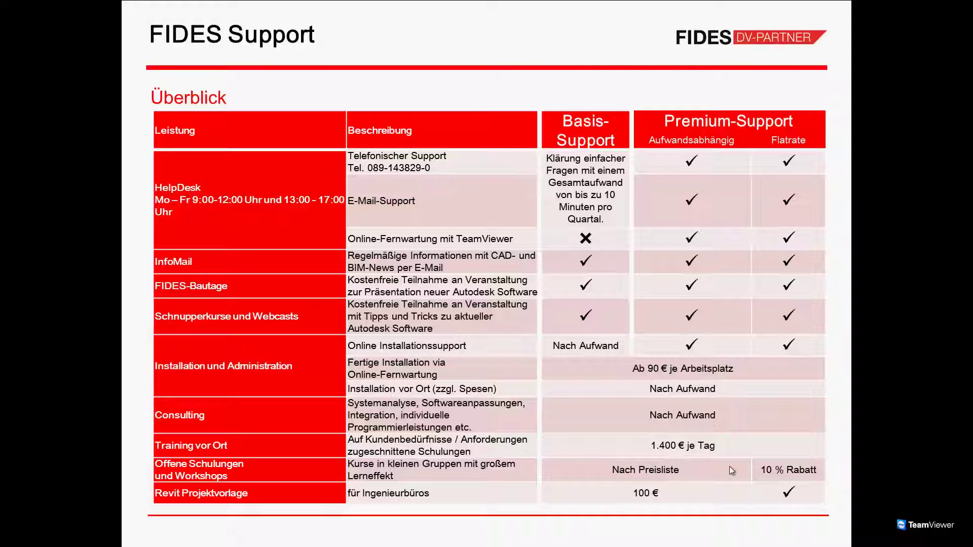
pyautogui.click(491, 358)
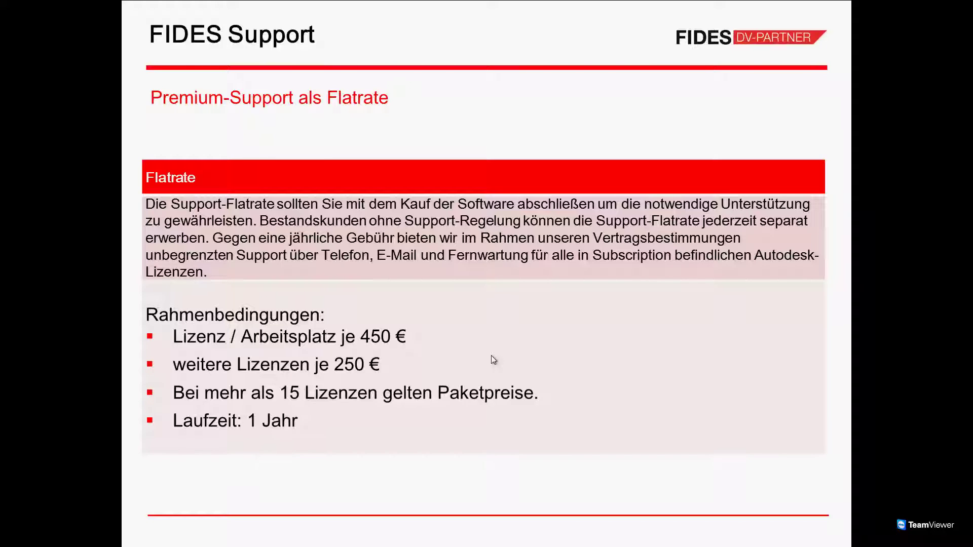
# Advance through Premium-Support nach Aufwand to slide 18, Kommunikationswege.
pyautogui.press('Right')
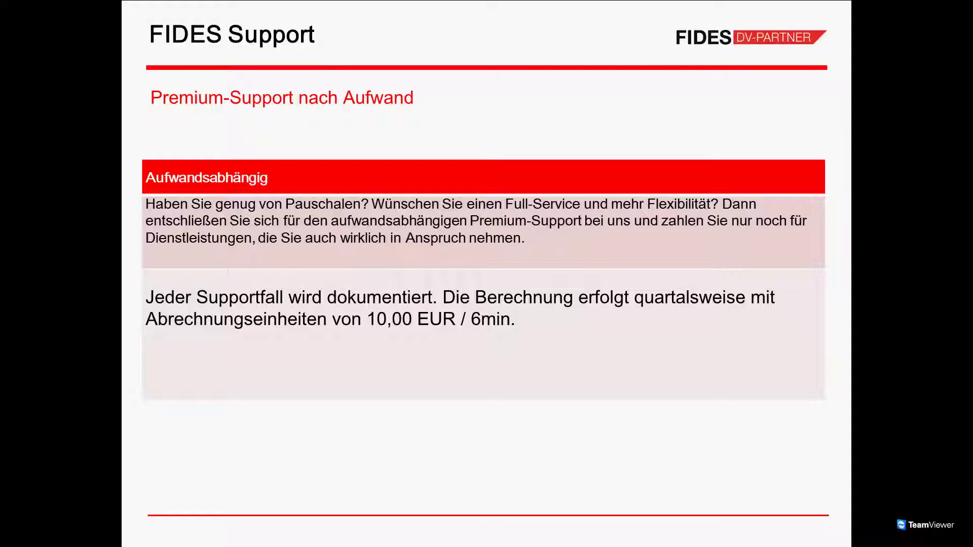
pyautogui.press('Right')
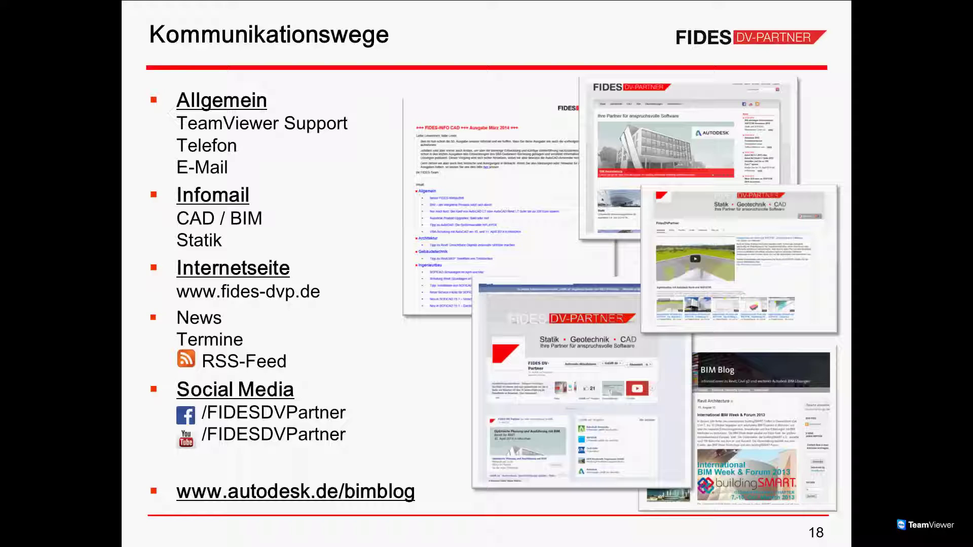
# Step through Weitere Termine and the sponsor slide to 'Vielen Dank für Ihre Aufmerksamkeit!'.
pyautogui.press('Right')
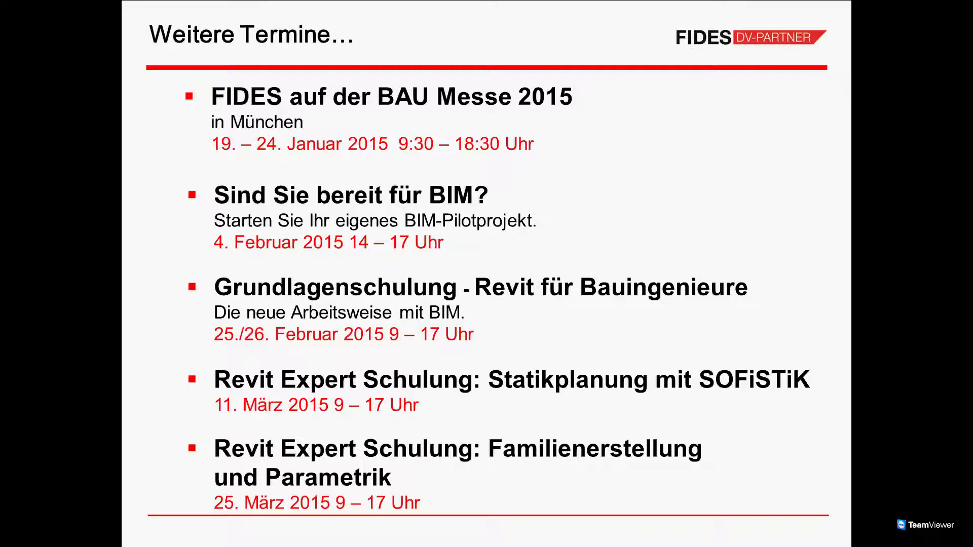
pyautogui.press('Right')
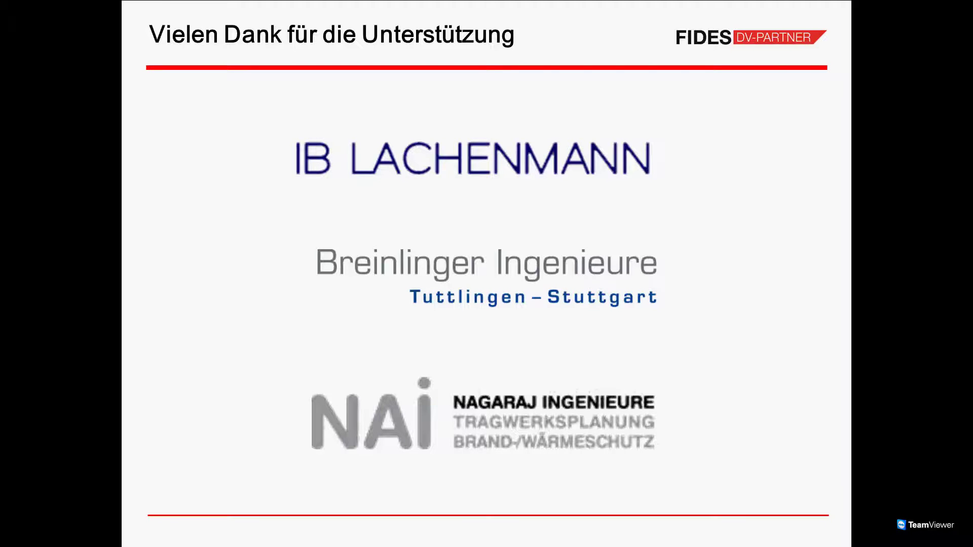
pyautogui.press('Right')
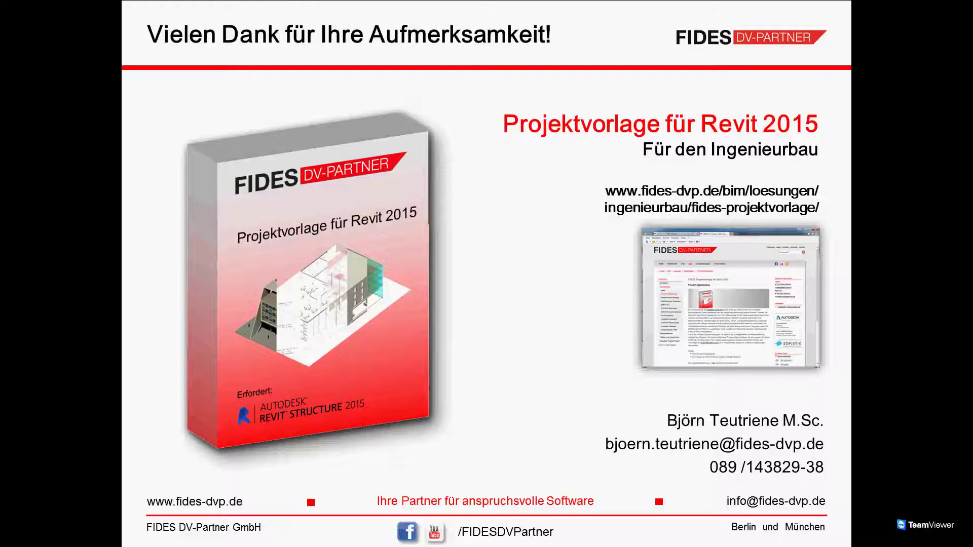